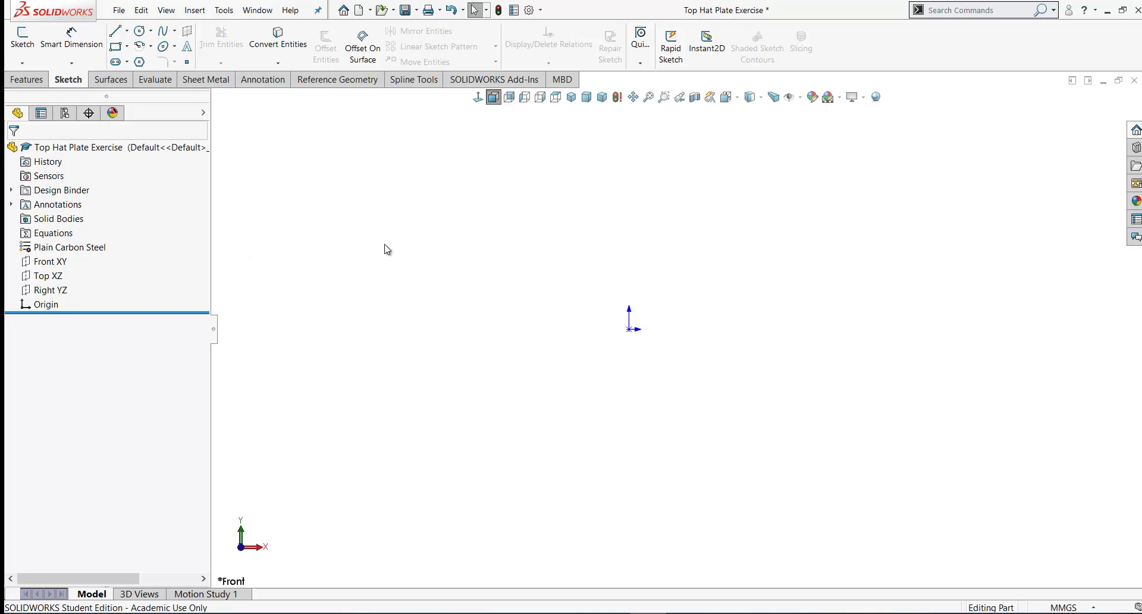
Set the part material to 1060 Alloy and start a sketch on the Top XZ plane
right_click(71, 249)
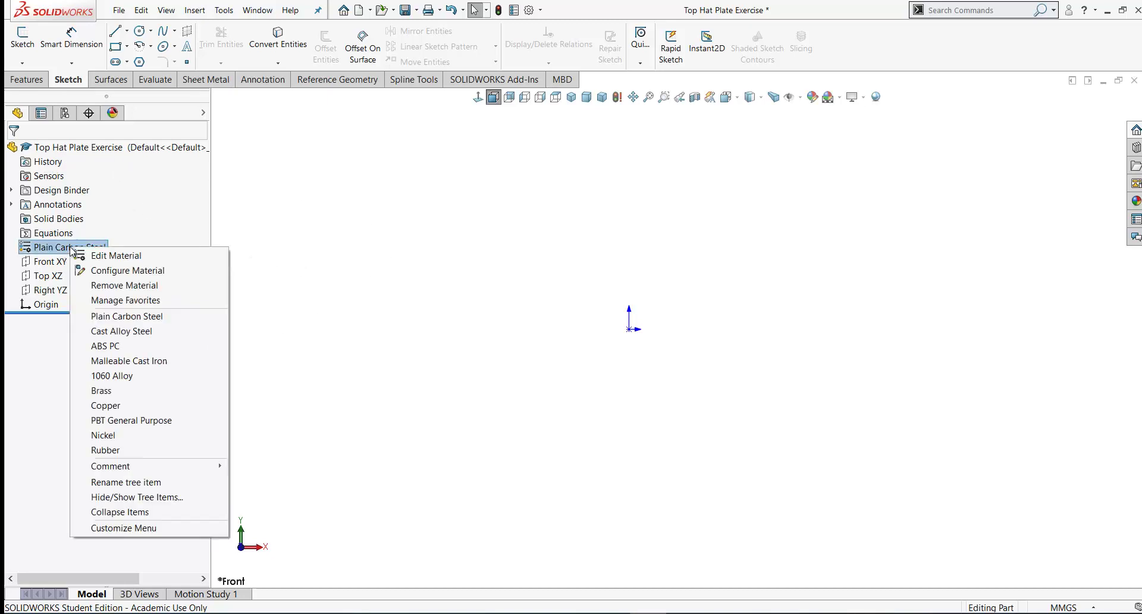
left_click(109, 376)
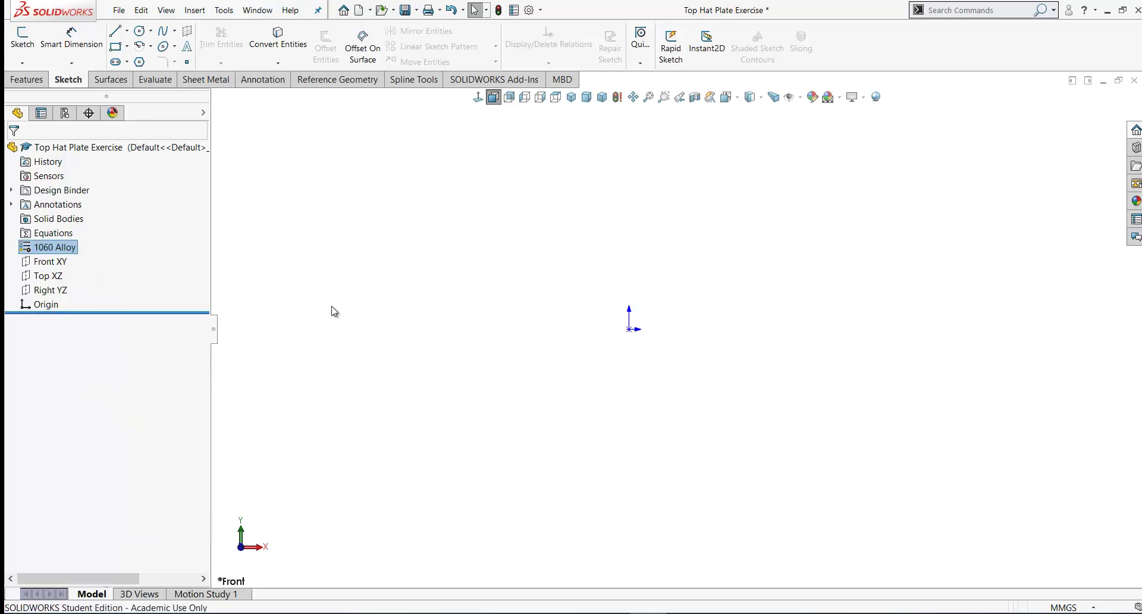
left_click(47, 276)
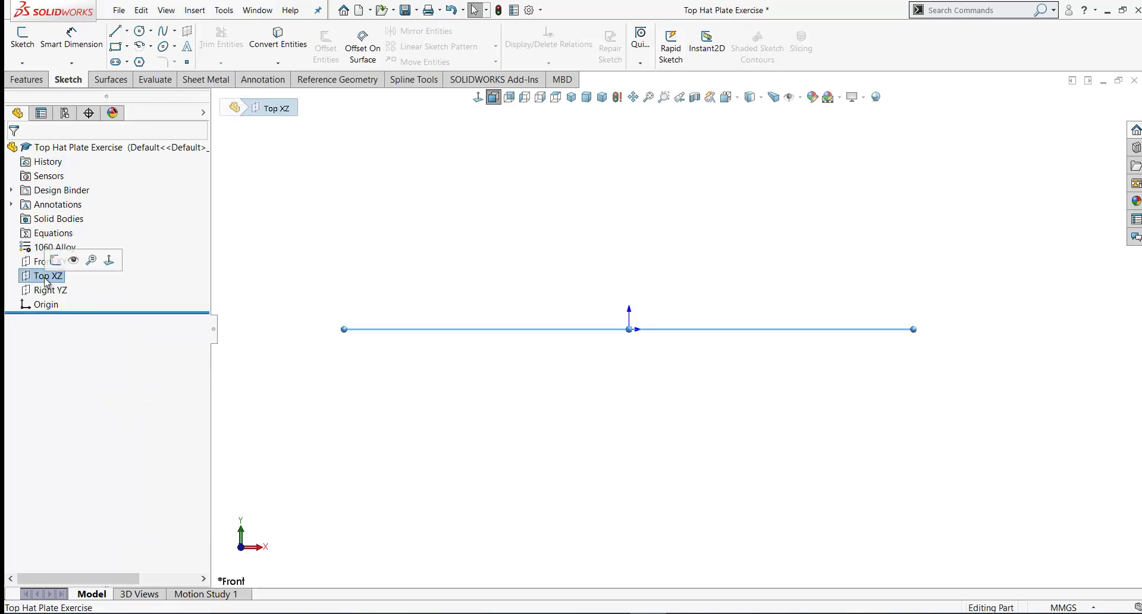
left_click(55, 260)
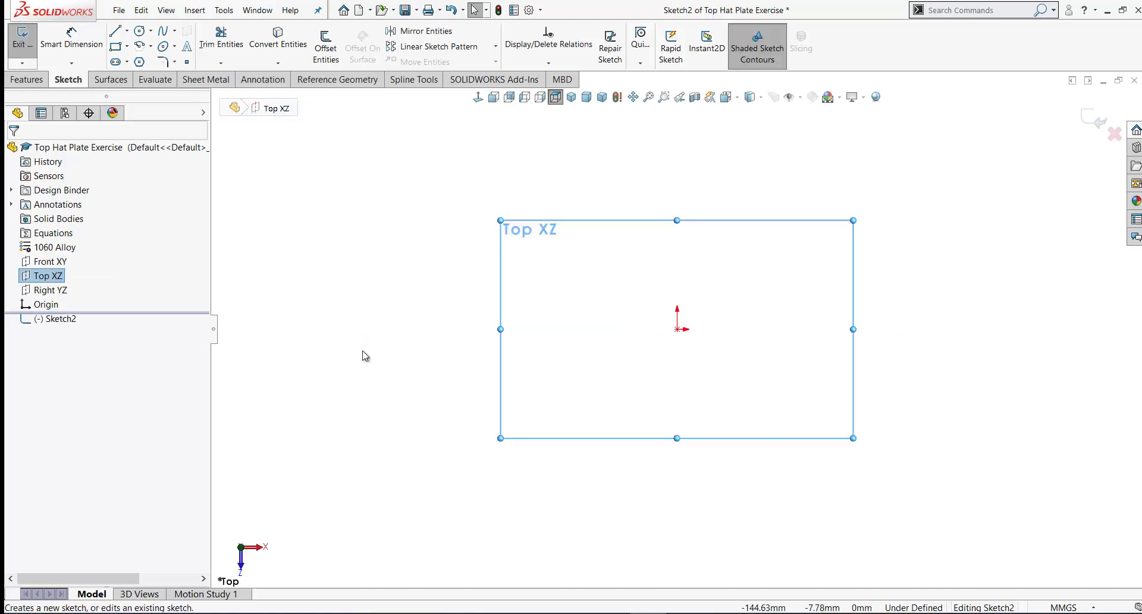
Draw a corner rectangle starting at the origin
right_click_drag(365, 355, 369, 393)
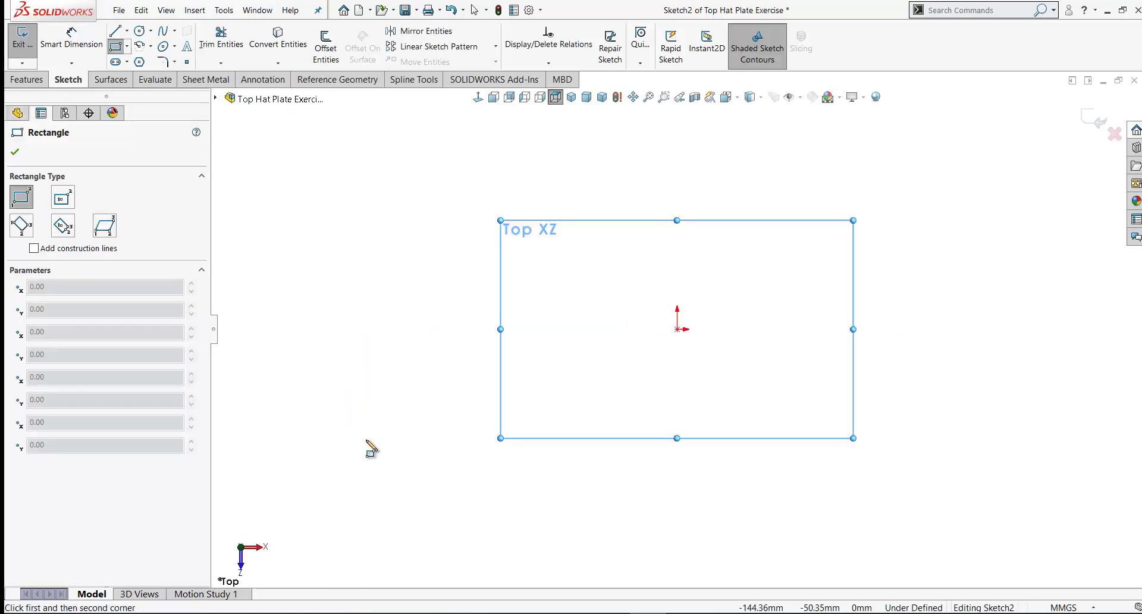
left_click(677, 329)
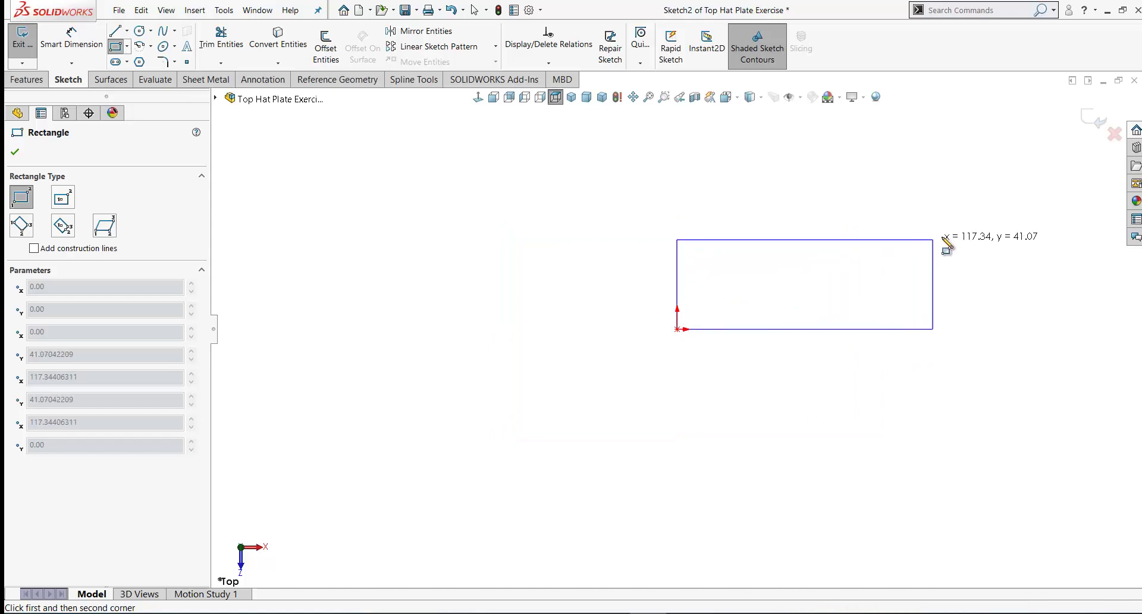
left_click(971, 226)
scroll(944, 247, "up", 3)
scroll(874, 318, "down", 2)
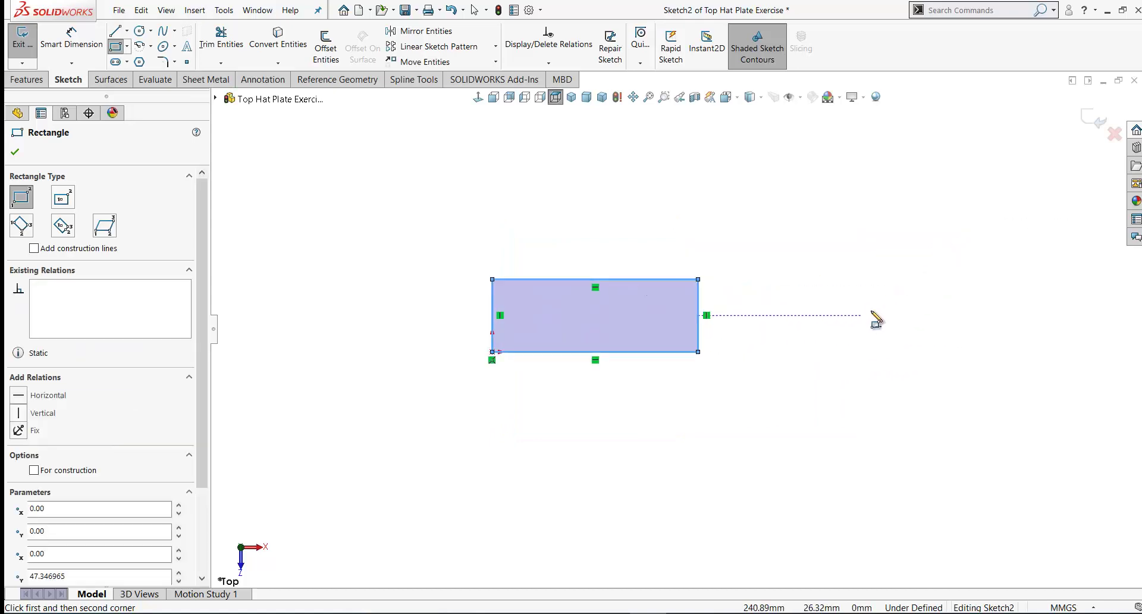
Dimension the rectangle 100 mm wide by 400 mm long and view it isometrically
right_click_drag(415, 305, 423, 252)
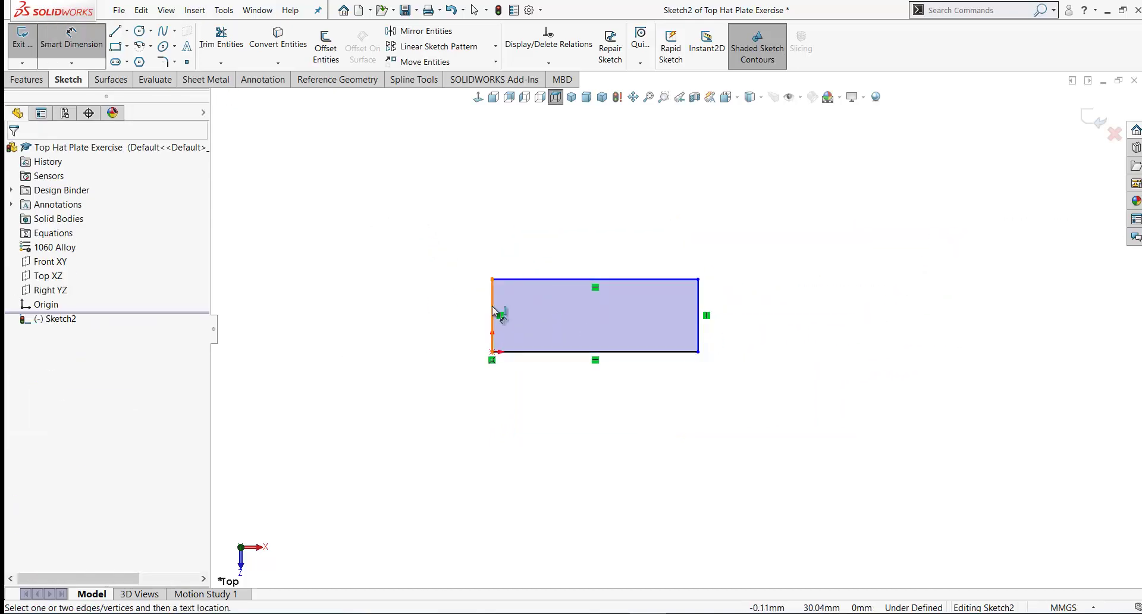
left_click(493, 316)
left_click(449, 310)
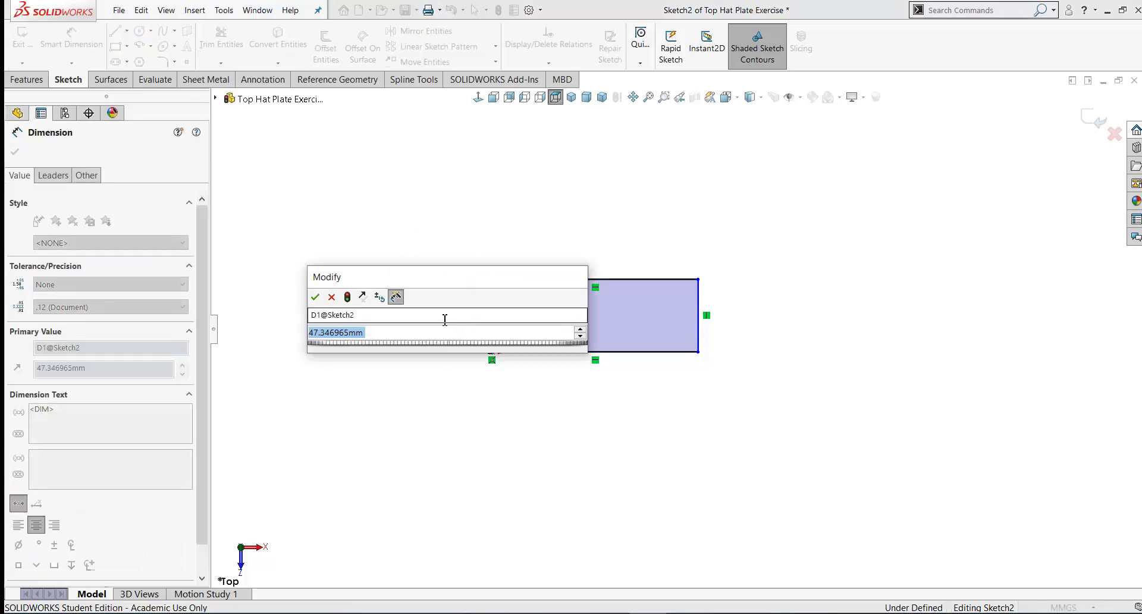
type("100")
key("Return")
left_click(528, 352)
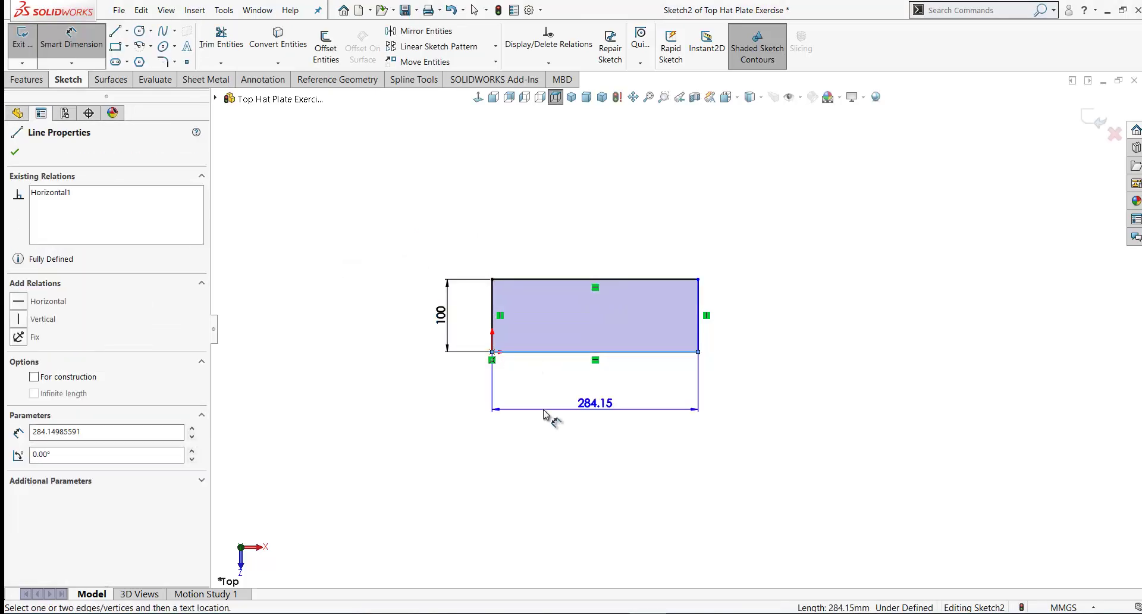
left_click(544, 407)
type("400")
key("Return")
left_click(572, 98)
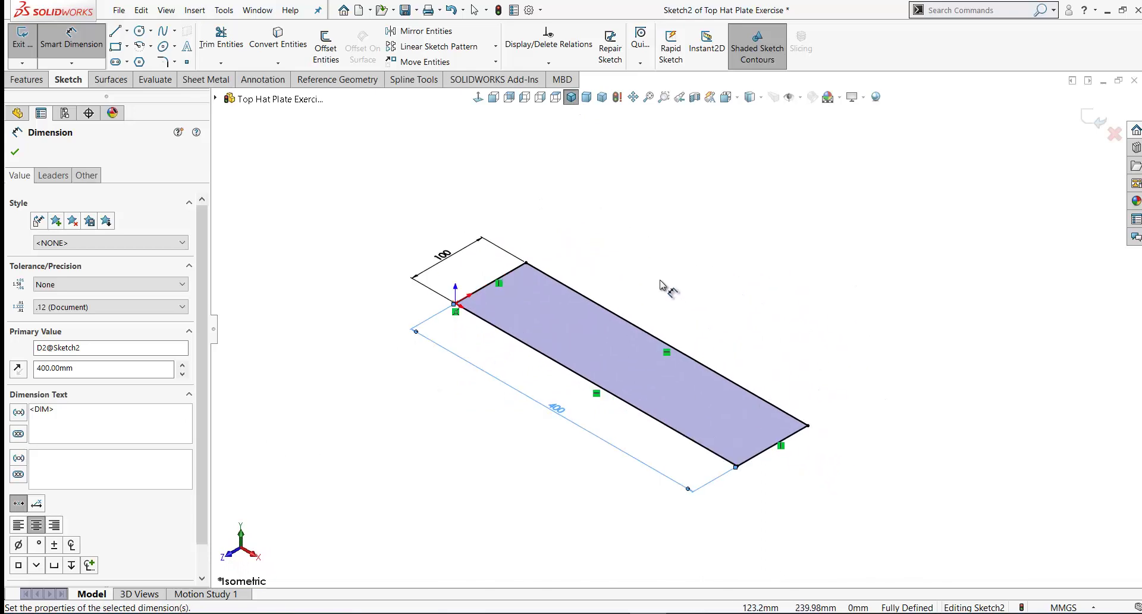
Show the Sheet Metal tools, then browse Customize CommandManager's Add Tab and close it unchanged
left_click(211, 82)
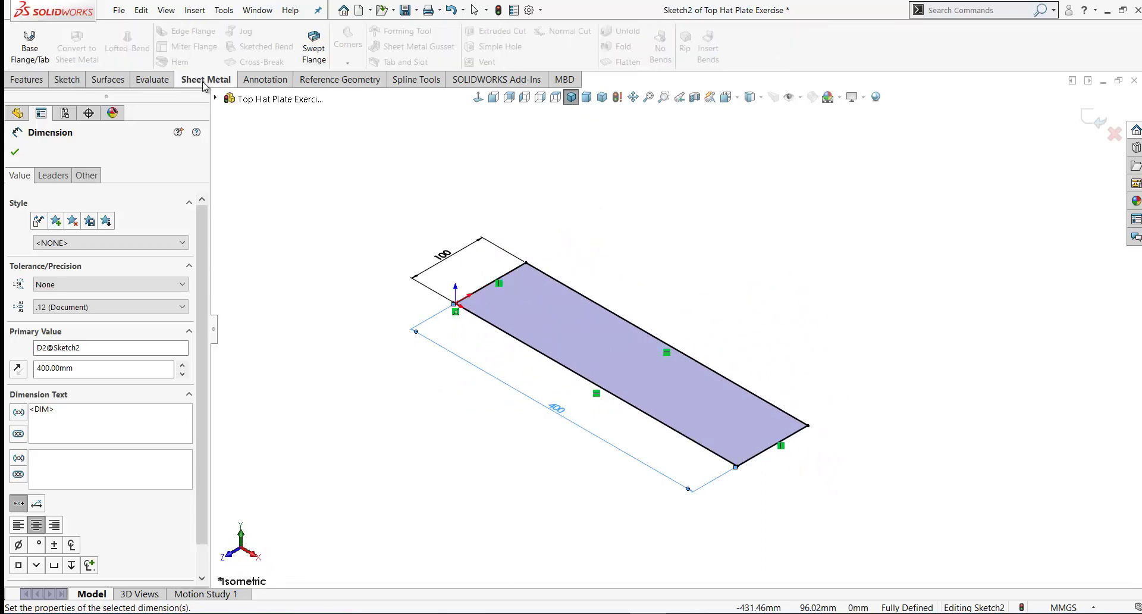
right_click(269, 83)
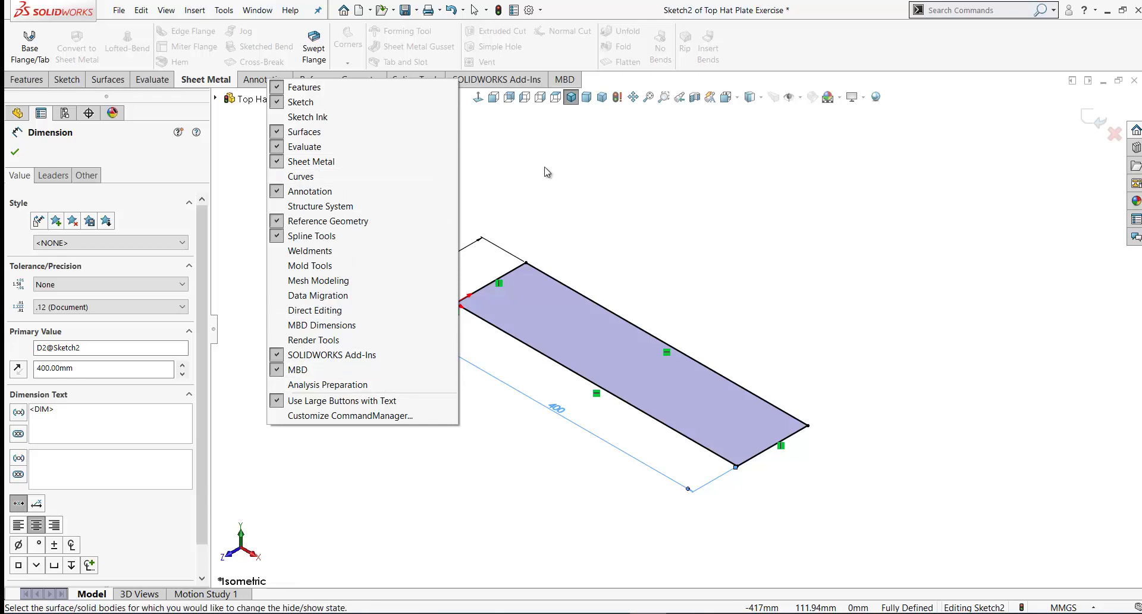
left_click(334, 415)
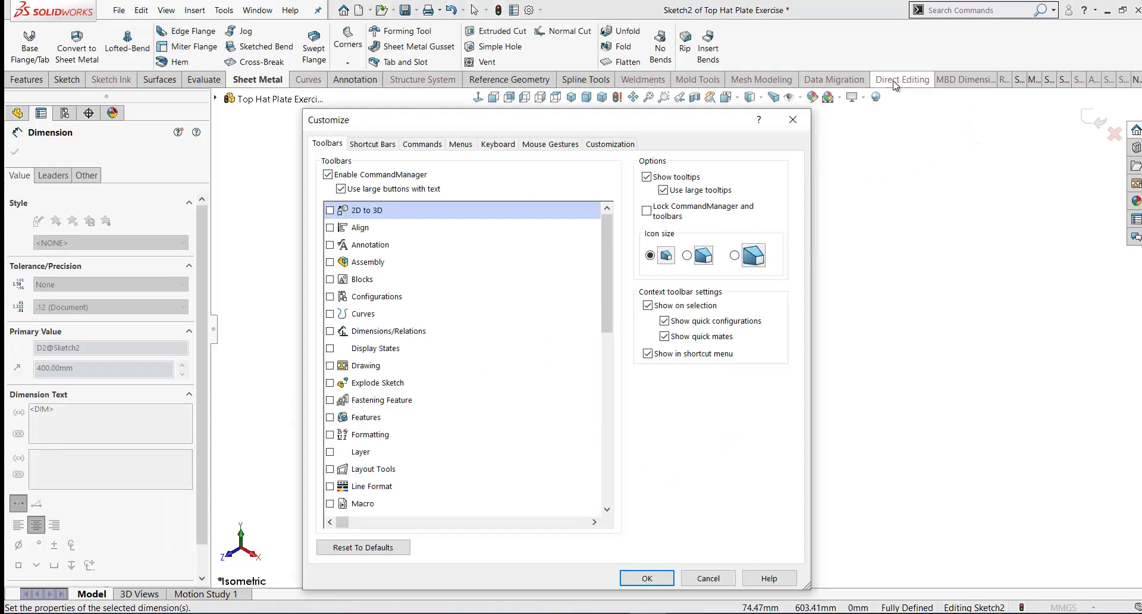
right_click(860, 81)
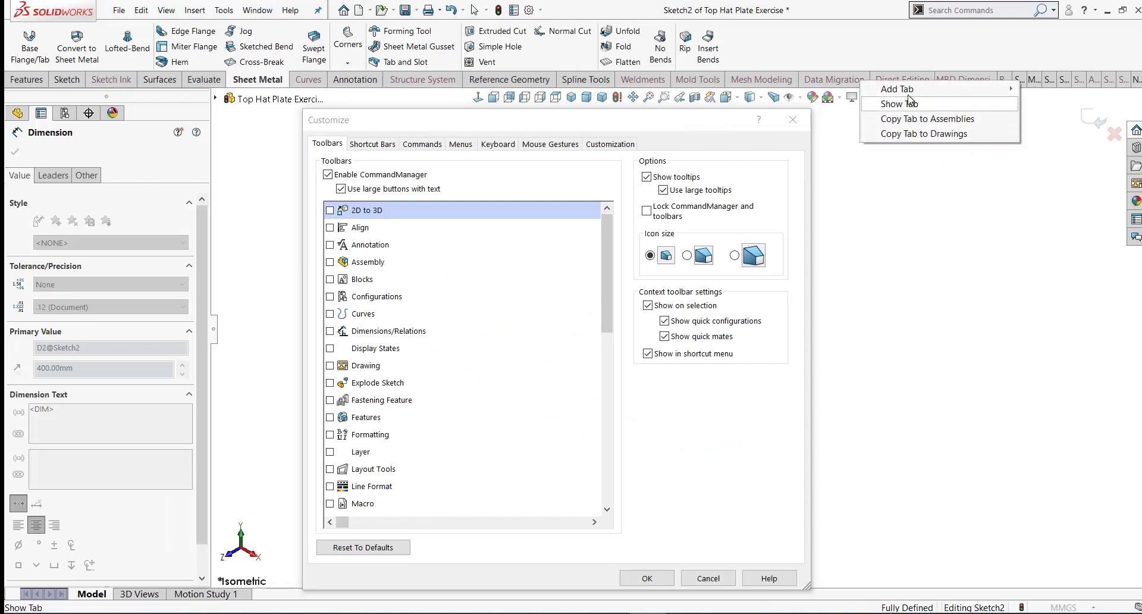
mouse_move(908, 92)
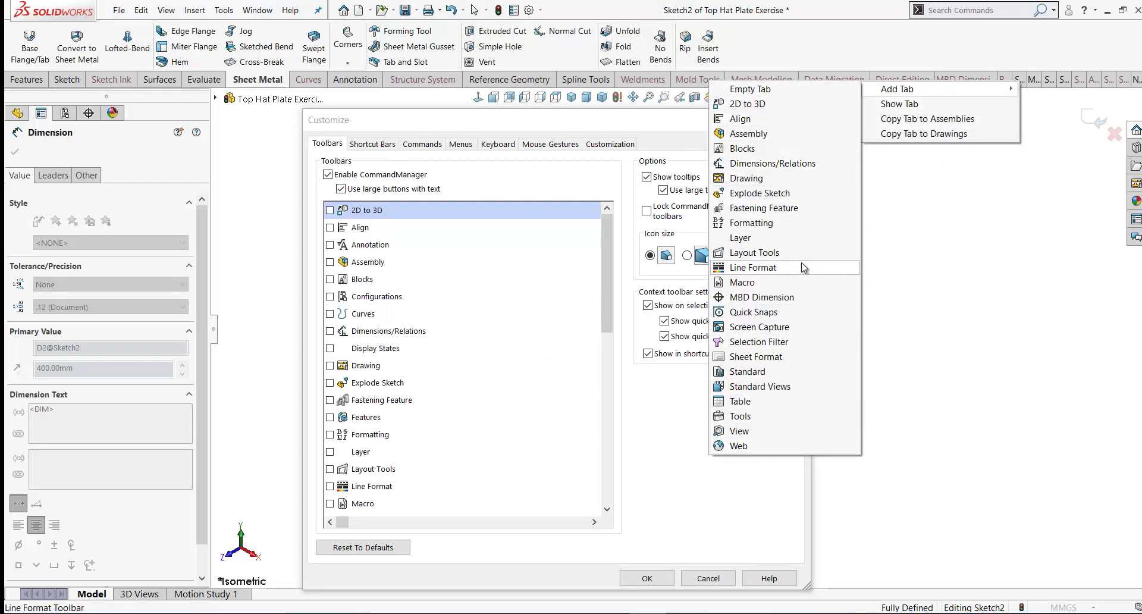
key("Escape")
key("Escape")
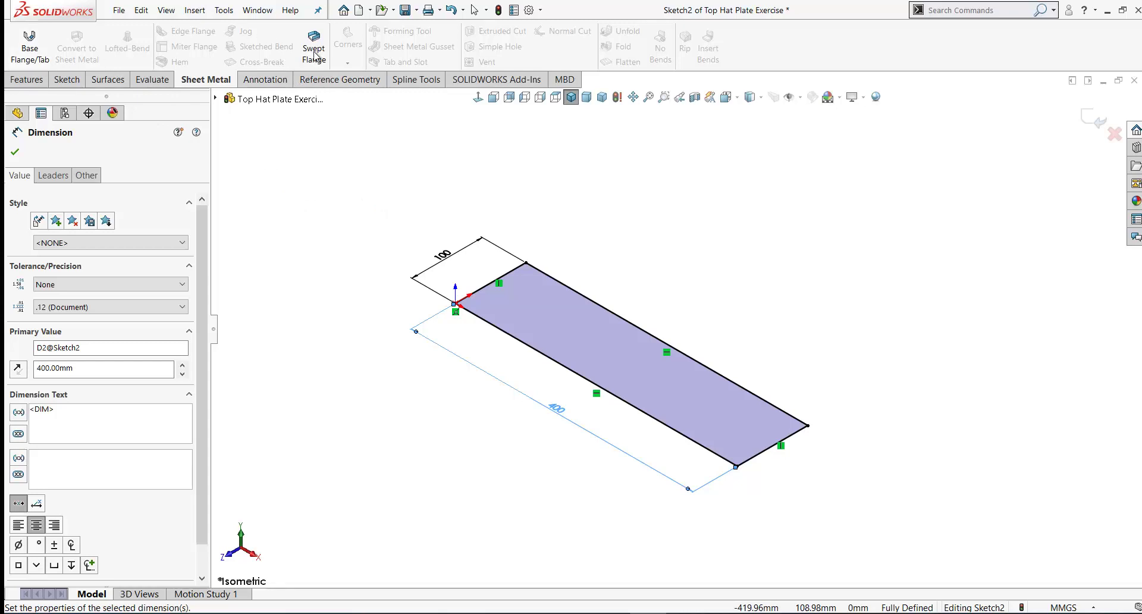
Start a Base Flange using SAMPLE TABLE - ALUMINUM - METRIC UNITS at Gauge 20, overriding thickness
left_click(28, 52)
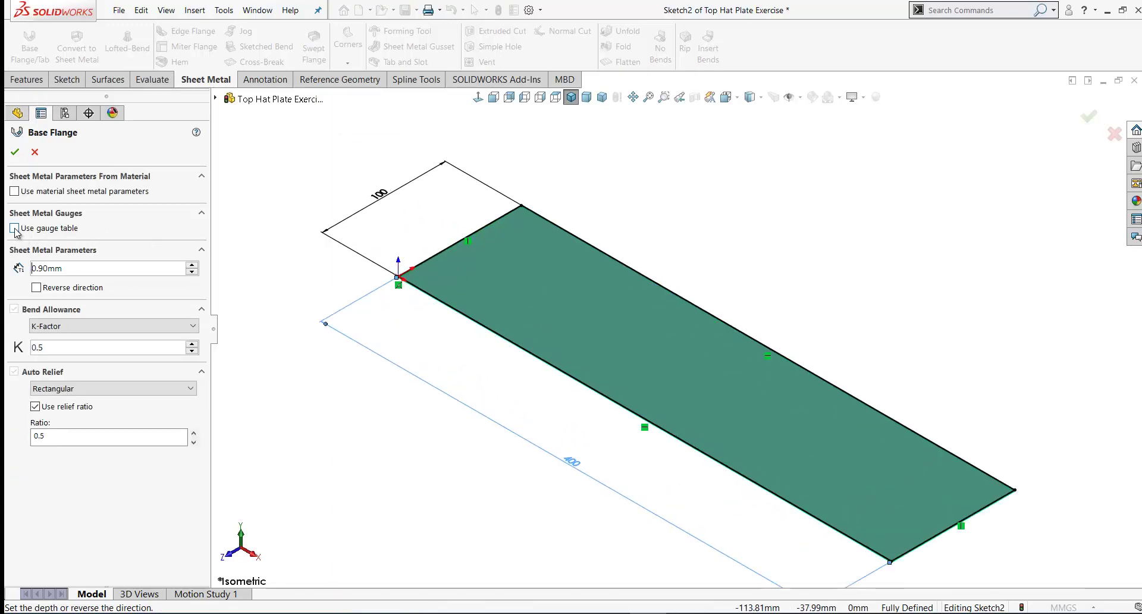
left_click(14, 228)
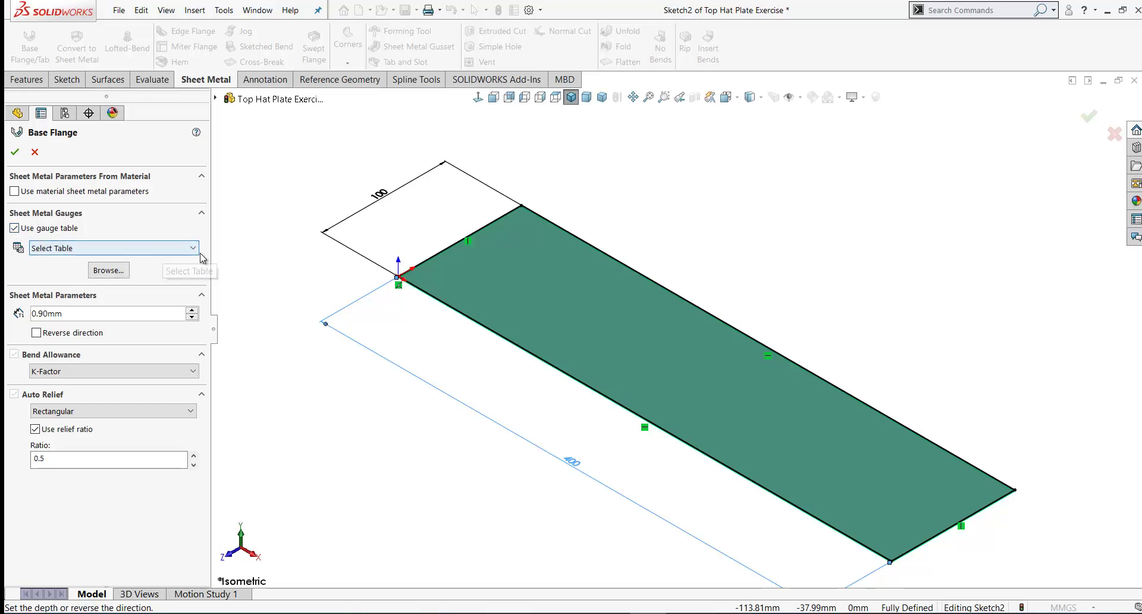
left_click(193, 248)
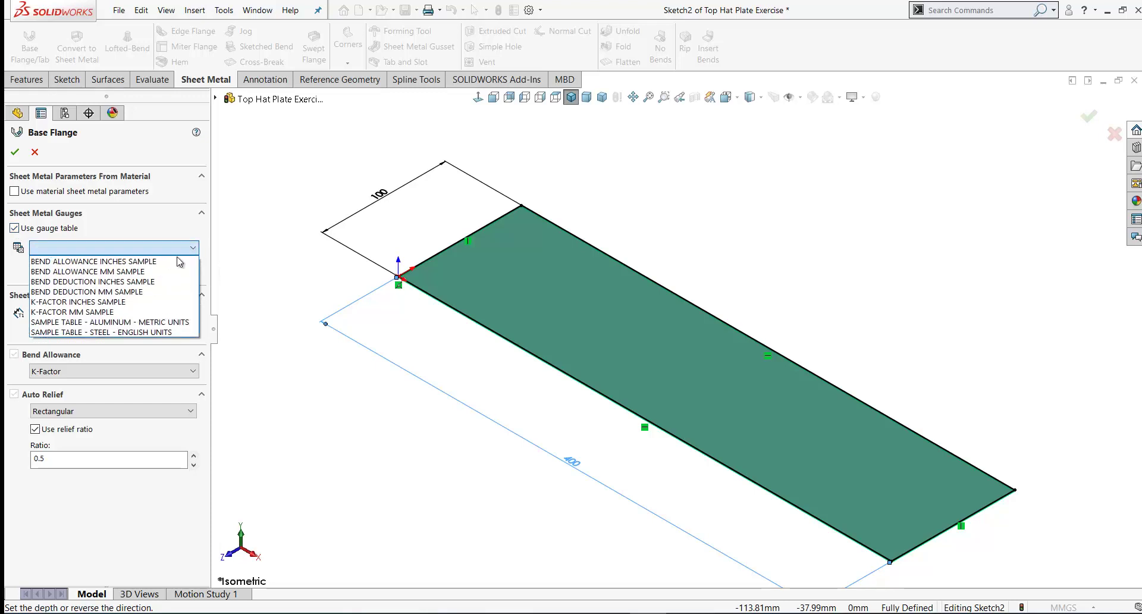
left_click(111, 322)
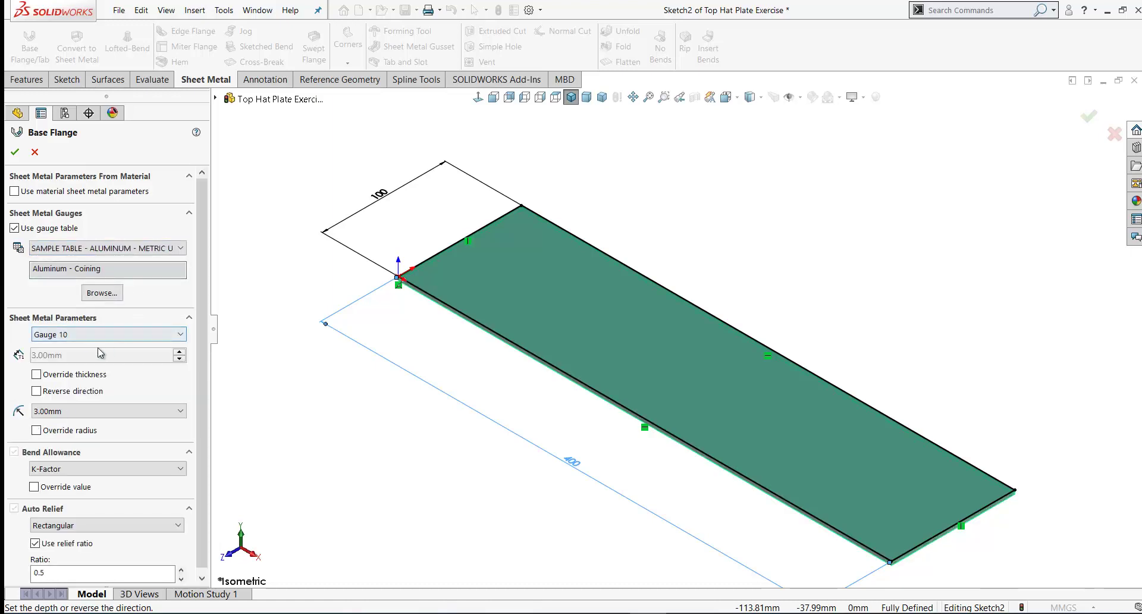
left_click(181, 336)
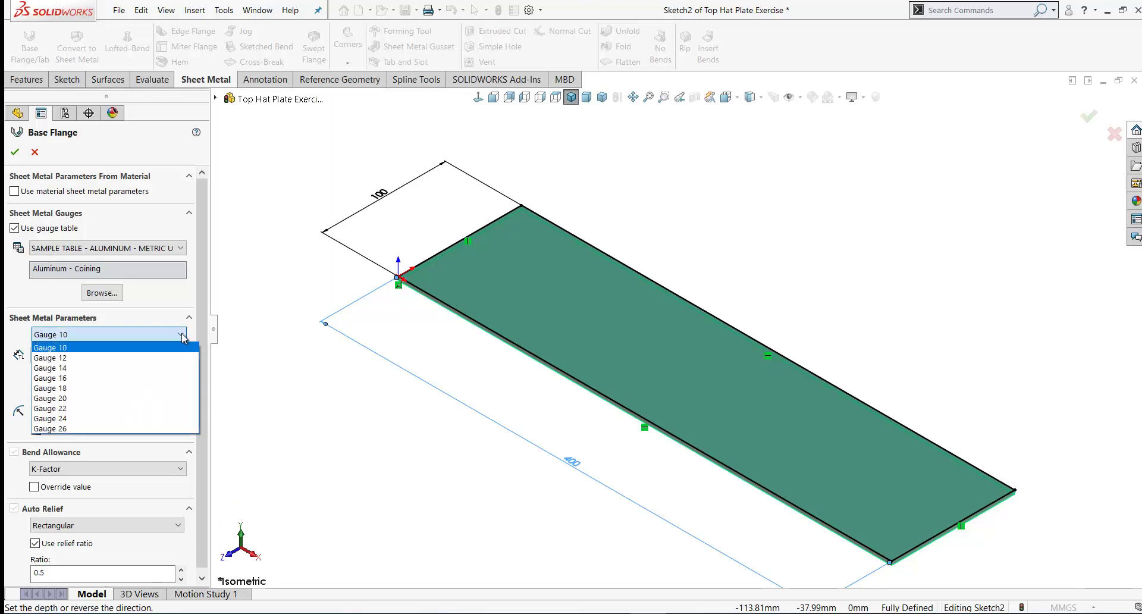
left_click(76, 399)
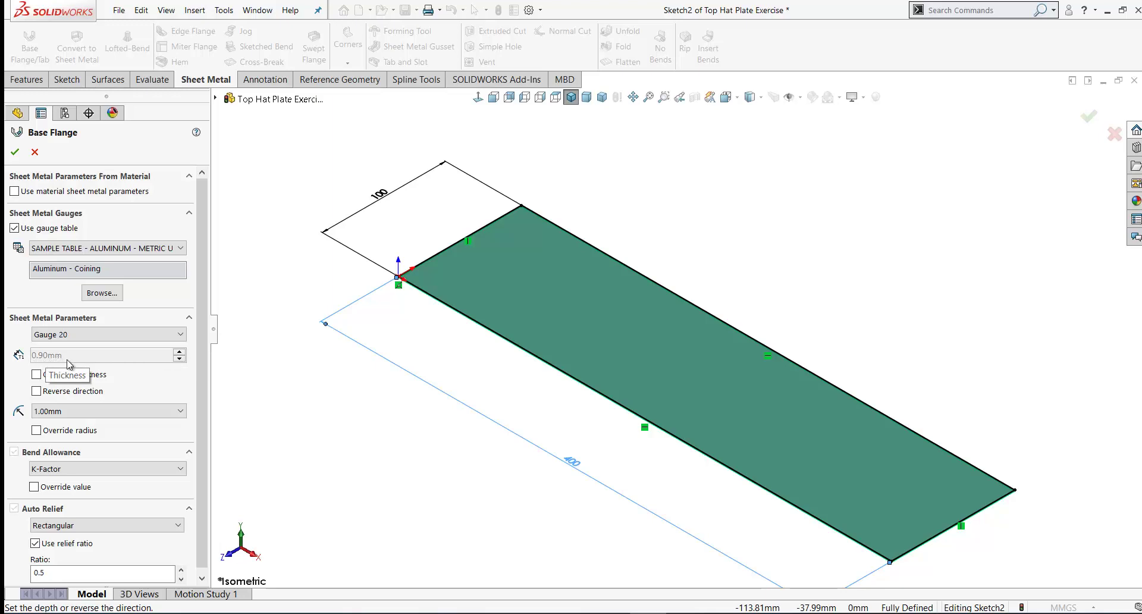
left_click(34, 378)
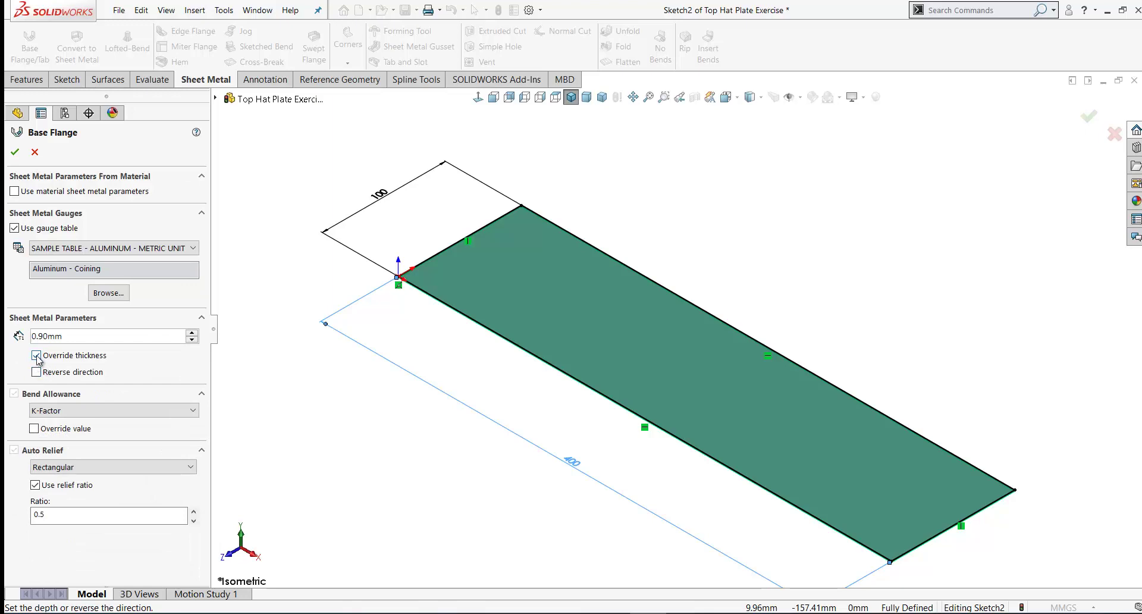
Return to Gauge 20's own 0.90 mm thickness and reverse the flange direction
left_click(36, 356)
scroll(470, 330, "down", 5)
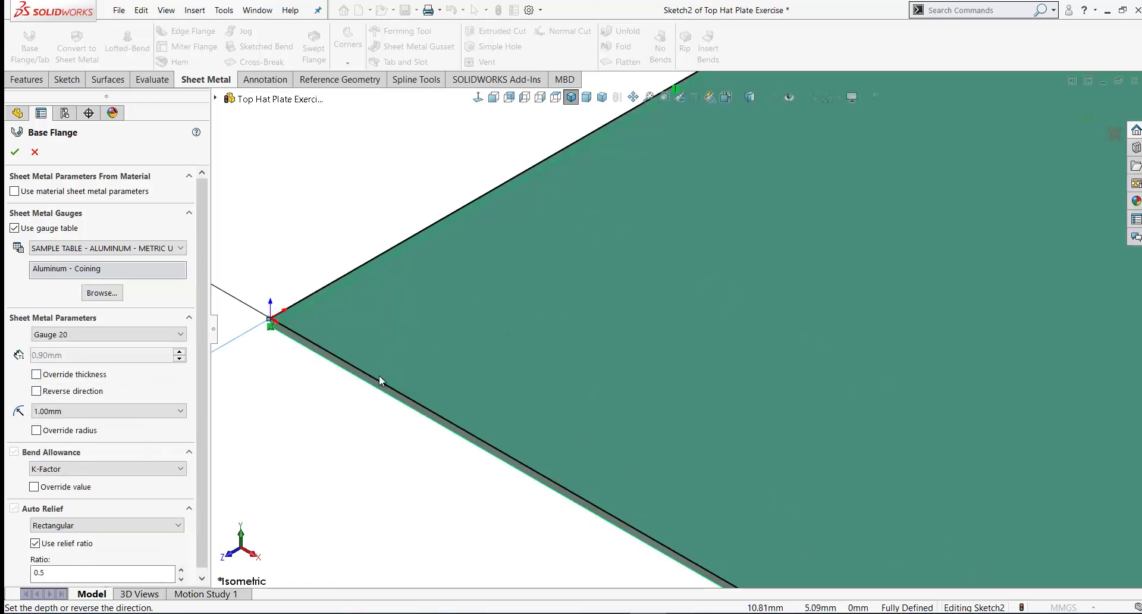
left_click(36, 391)
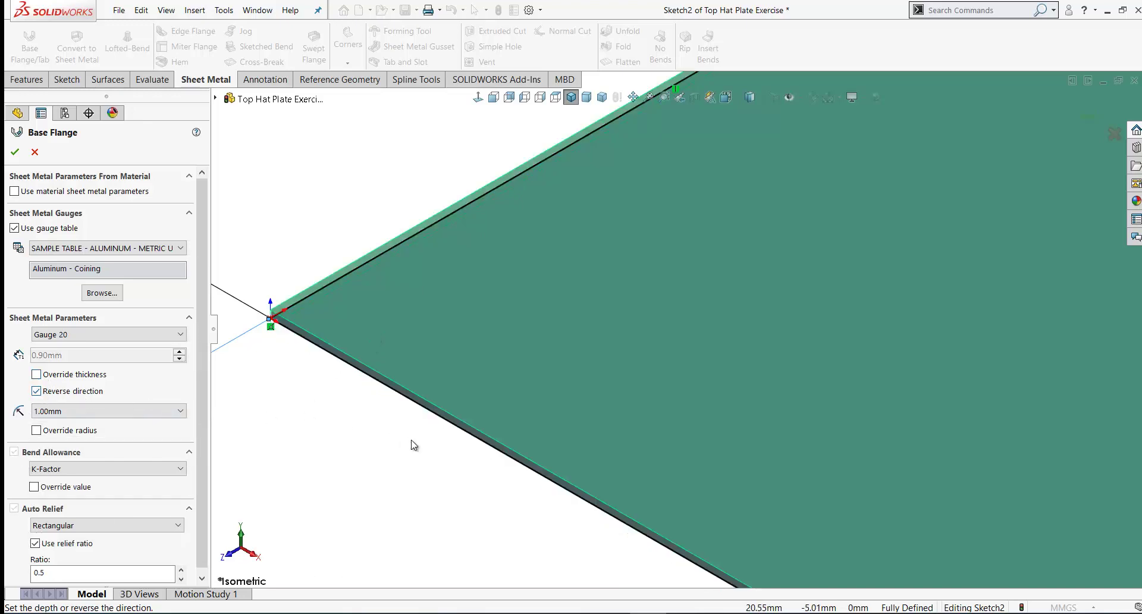
scroll(426, 446, "up", 4)
scroll(678, 417, "down", 2)
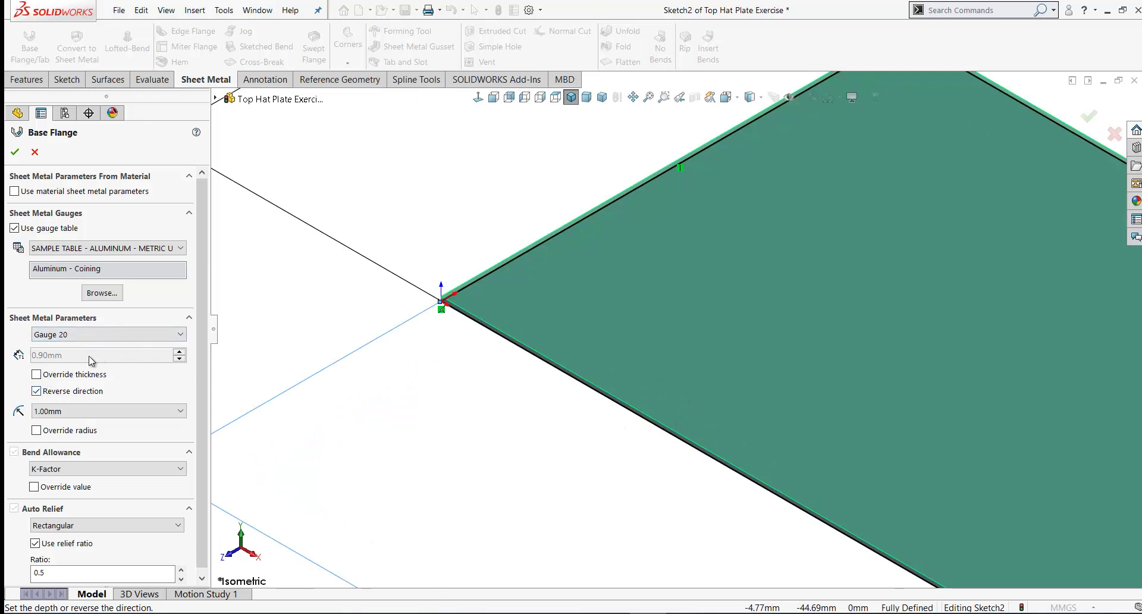
Set the bend radius to 3.00 mm and keep K-Factor bend allowance
left_click(72, 415)
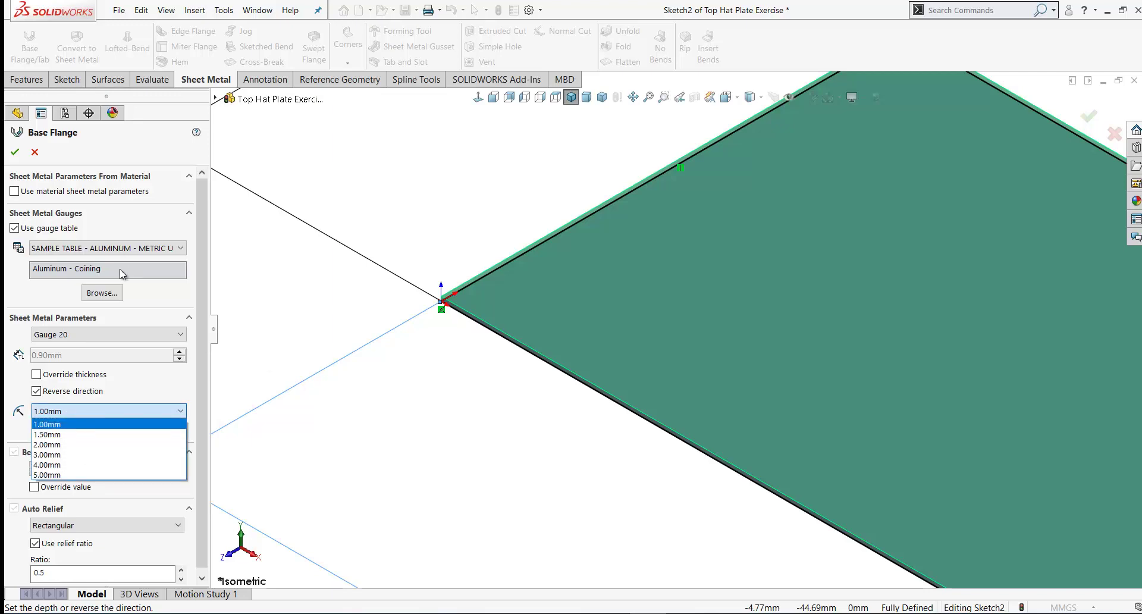
left_click(47, 455)
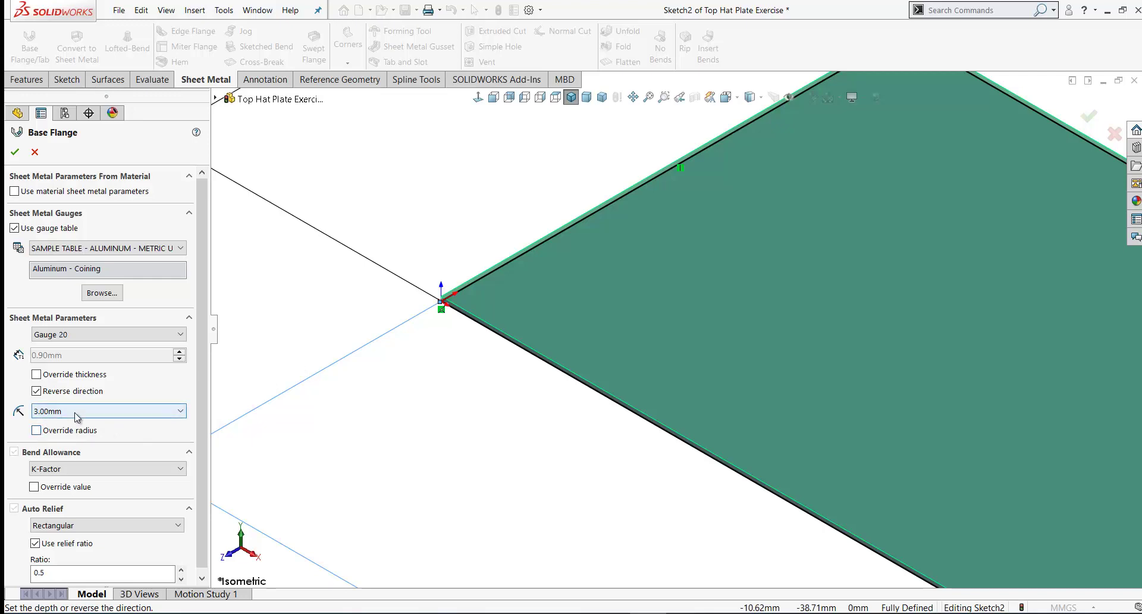
scroll(489, 372, "up", 3)
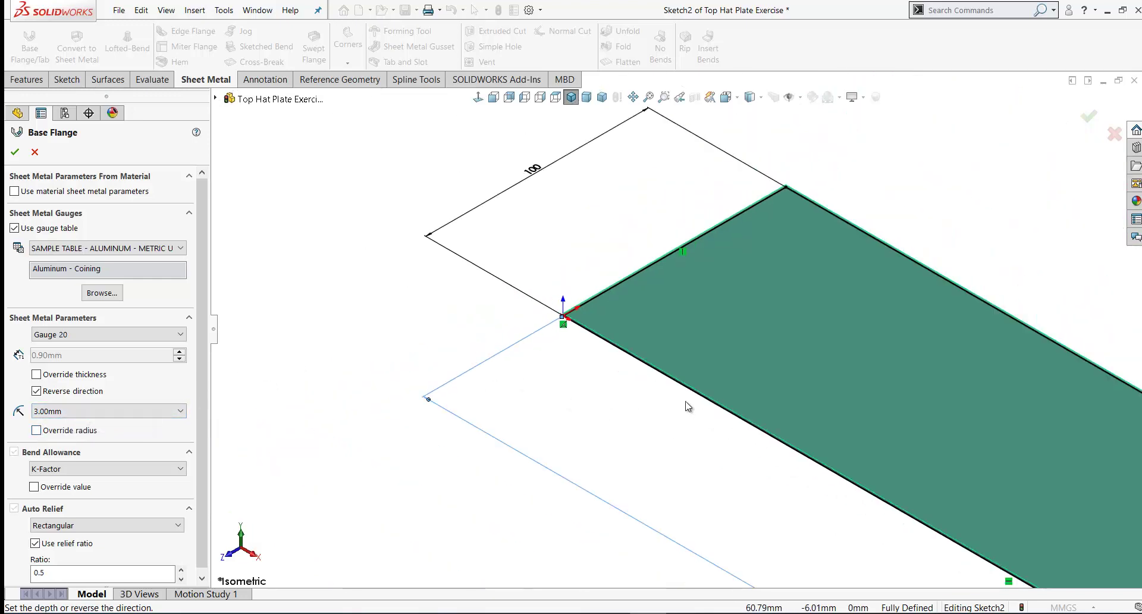
scroll(686, 402, "down", 1)
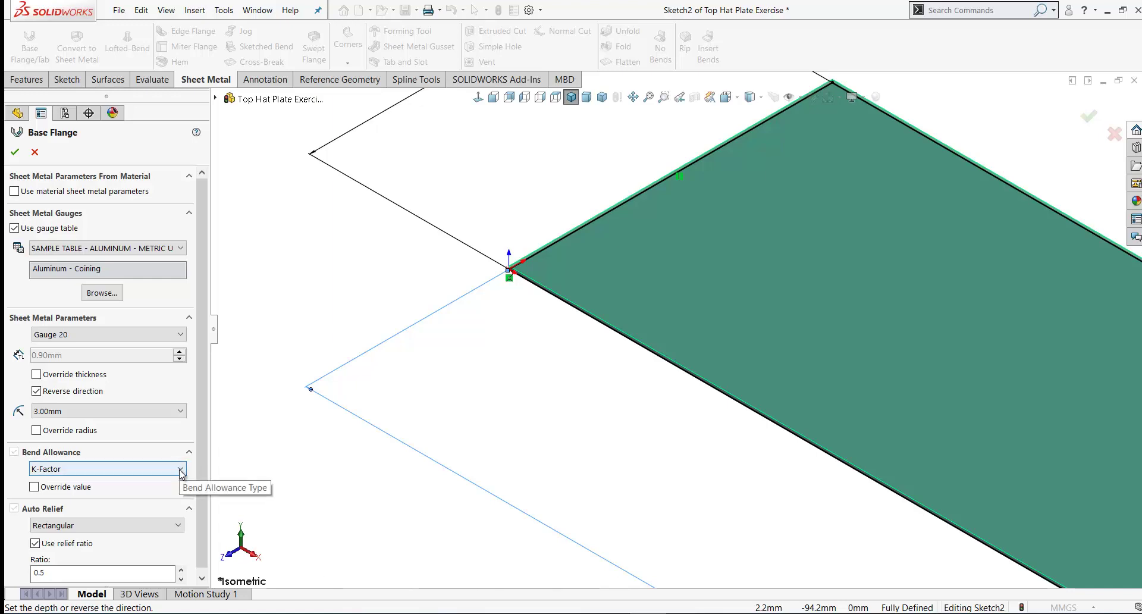
left_click(180, 471)
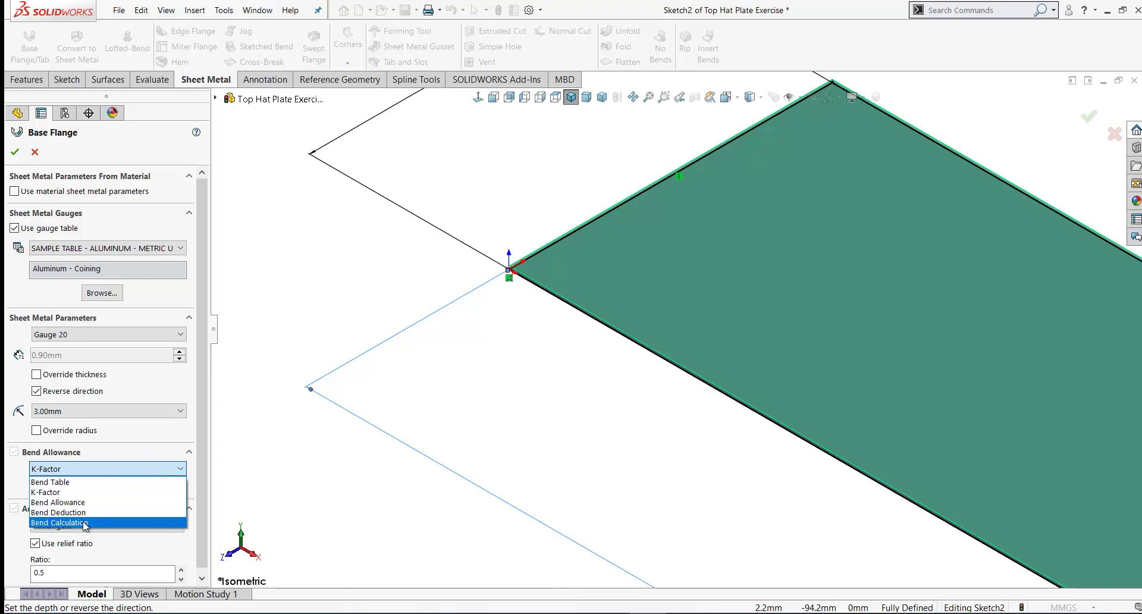
left_click(107, 492)
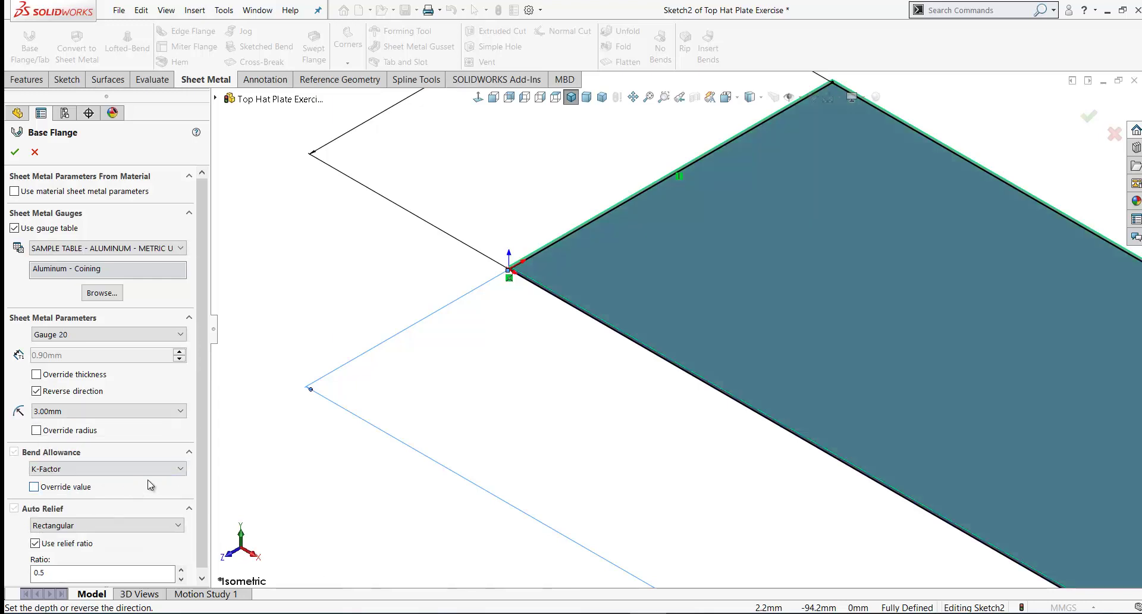
Keep Rectangular auto relief and create the base flange
left_click(181, 527)
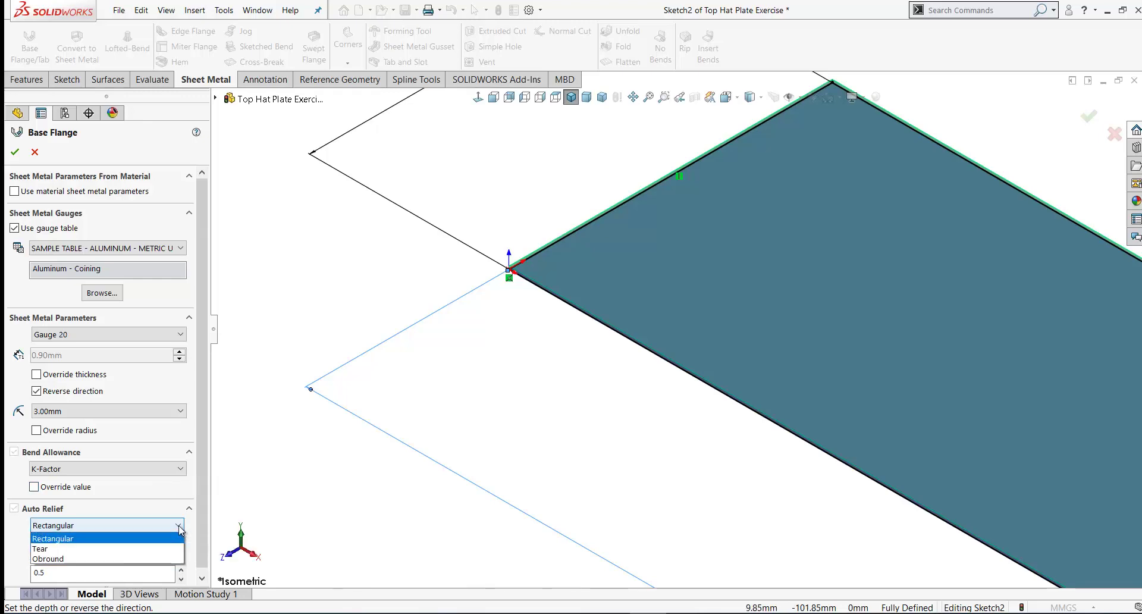
left_click(53, 538)
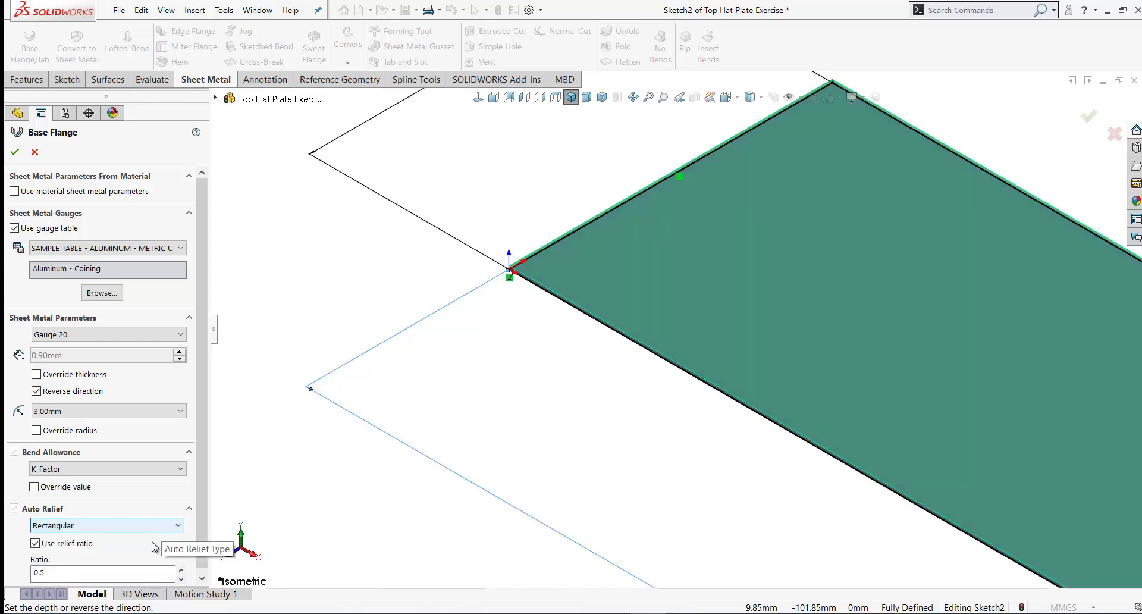
scroll(205, 544, "down", 1)
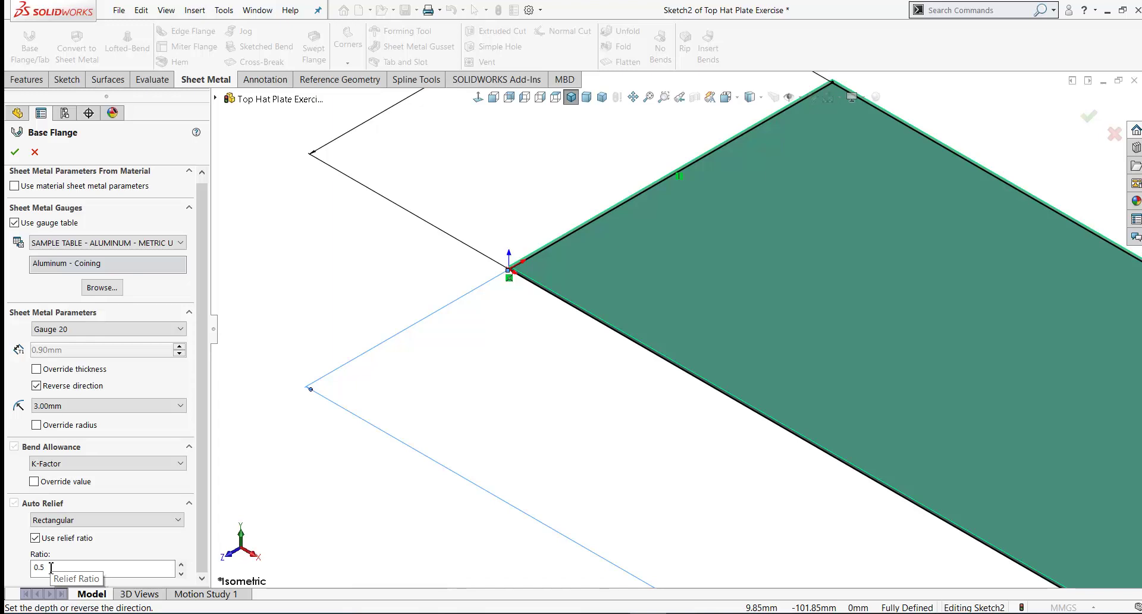
scroll(665, 340, "up", 5)
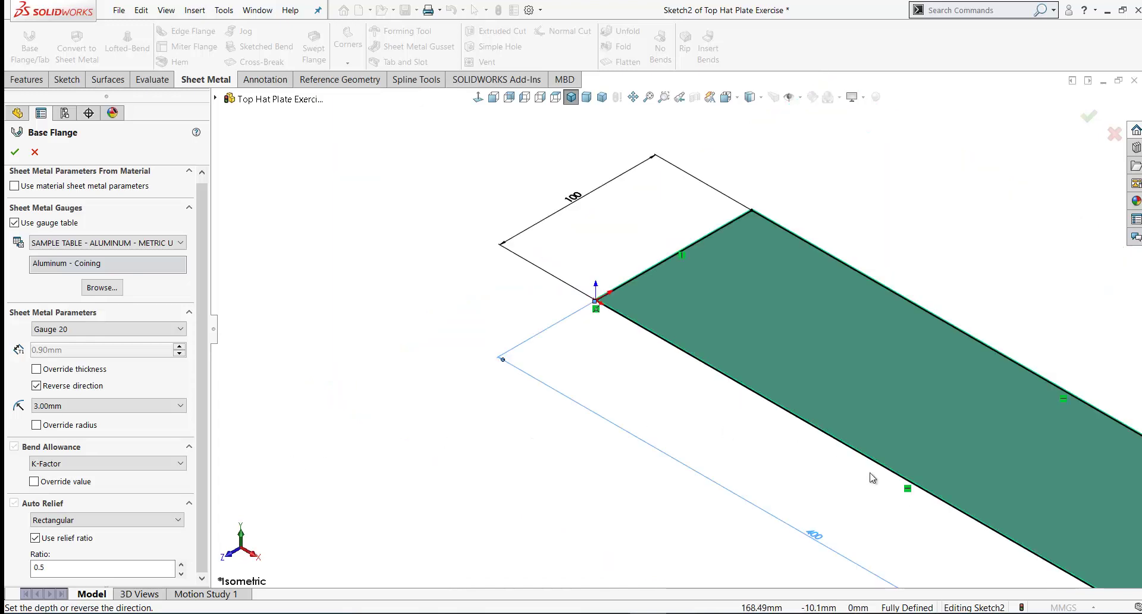
scroll(916, 404, "down", 2)
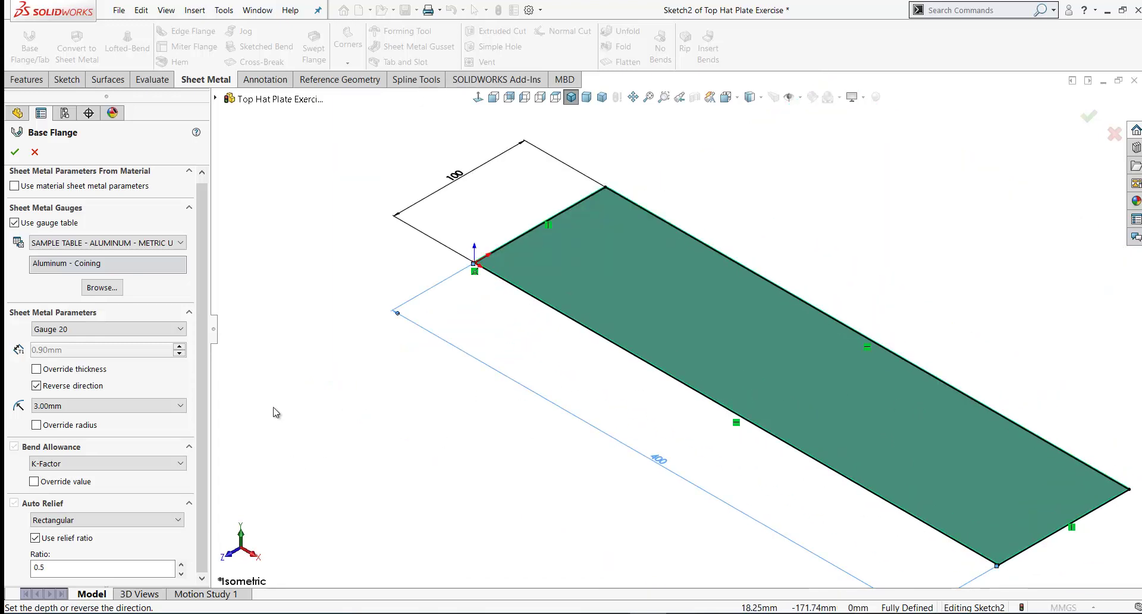
scroll(101, 262, "up", 1)
left_click(14, 151)
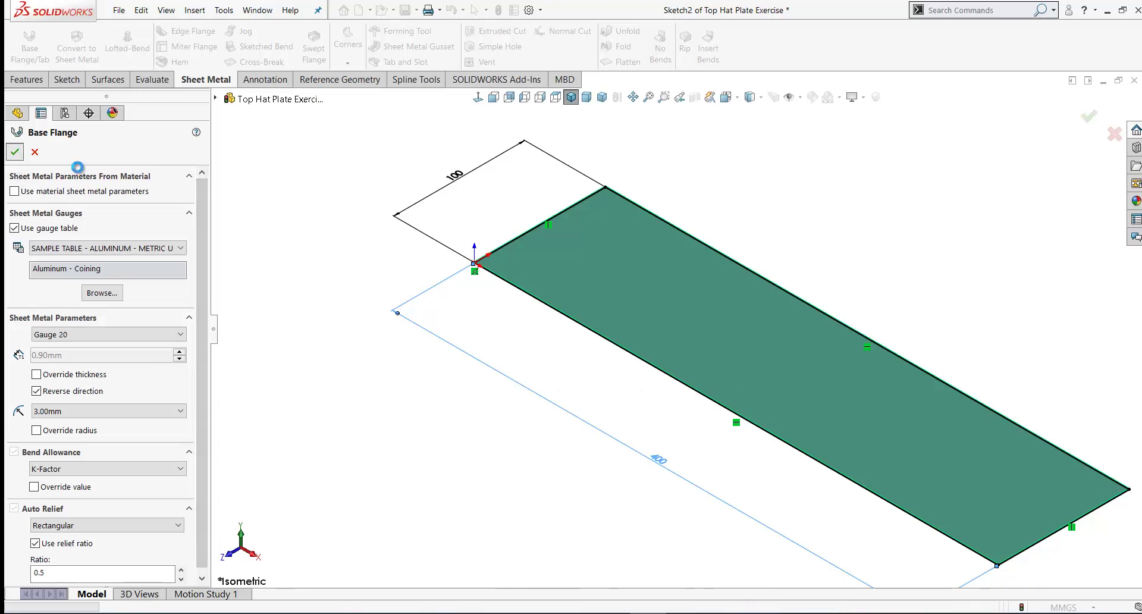
left_click(52, 333)
left_click(451, 403)
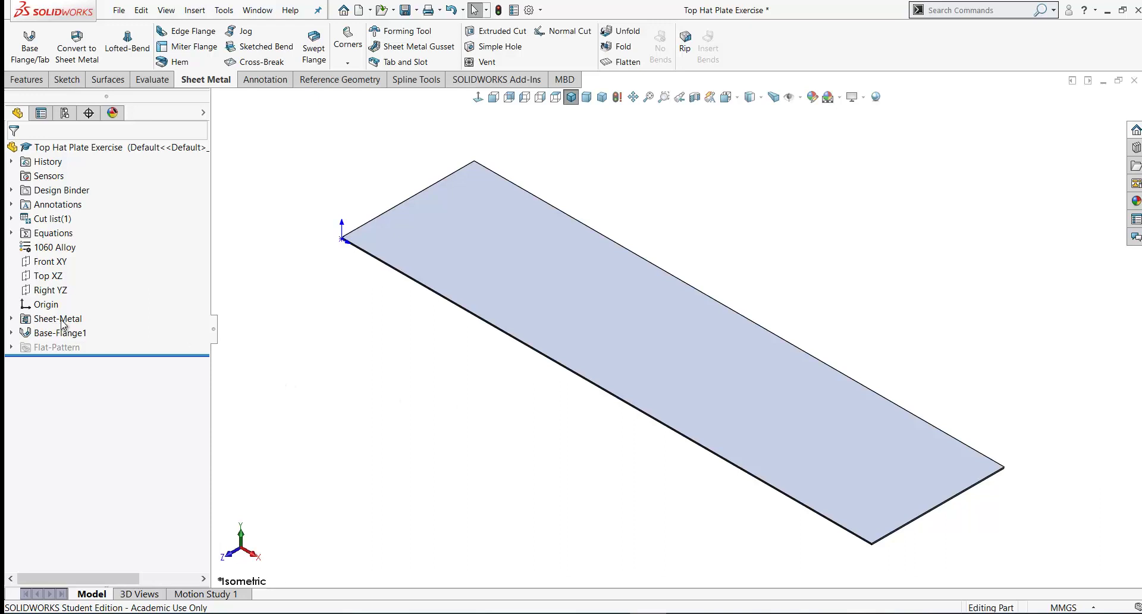
mouse_move(56, 322)
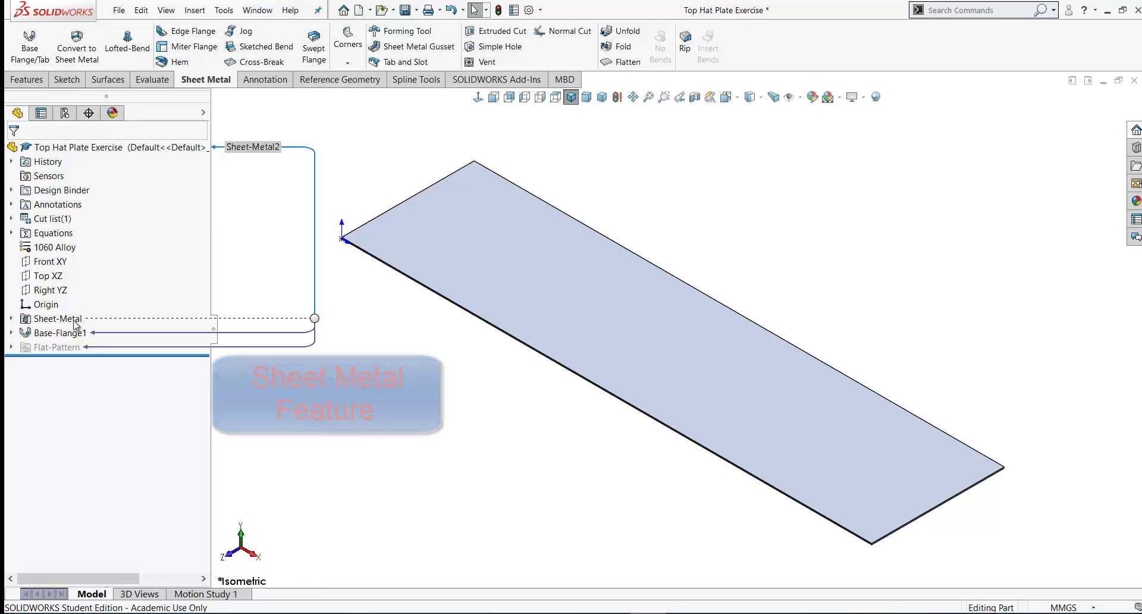
right_click(62, 321)
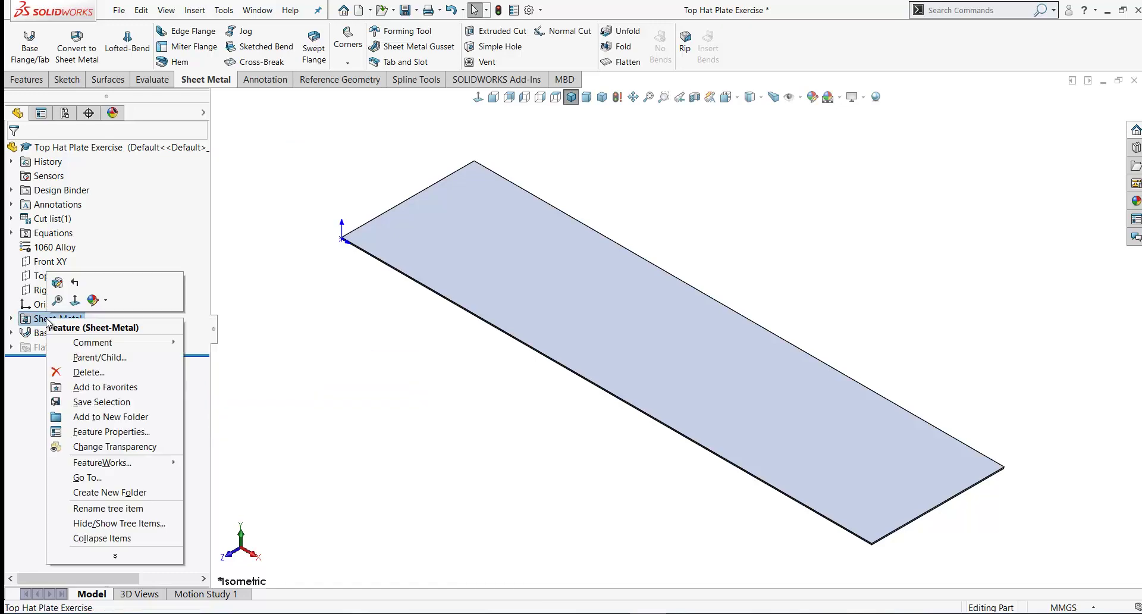
left_click(58, 284)
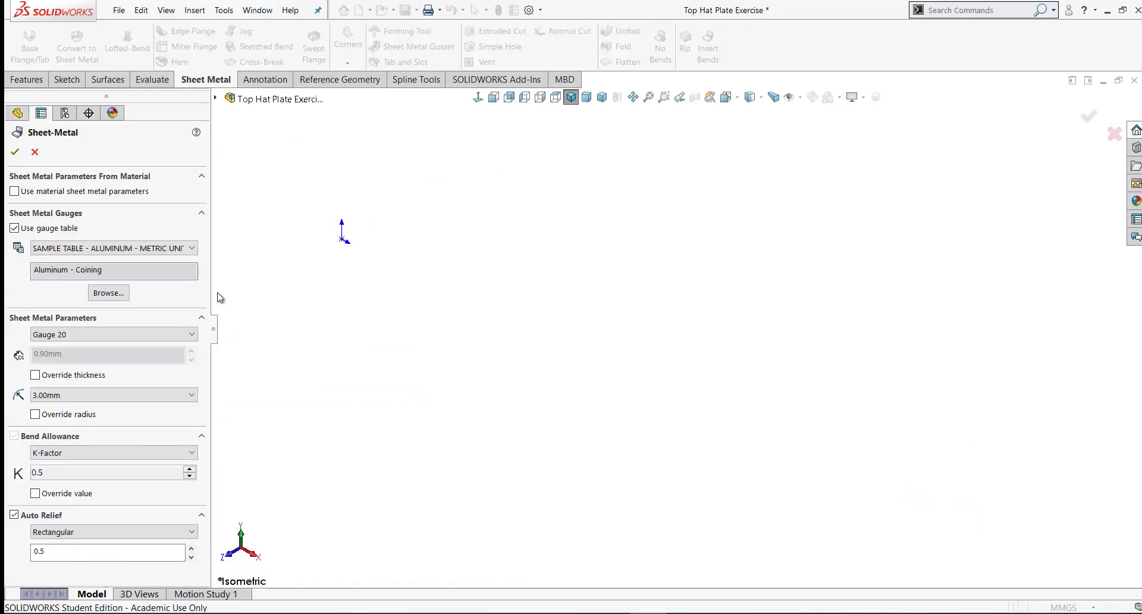
left_click_drag(210, 288, 232, 293)
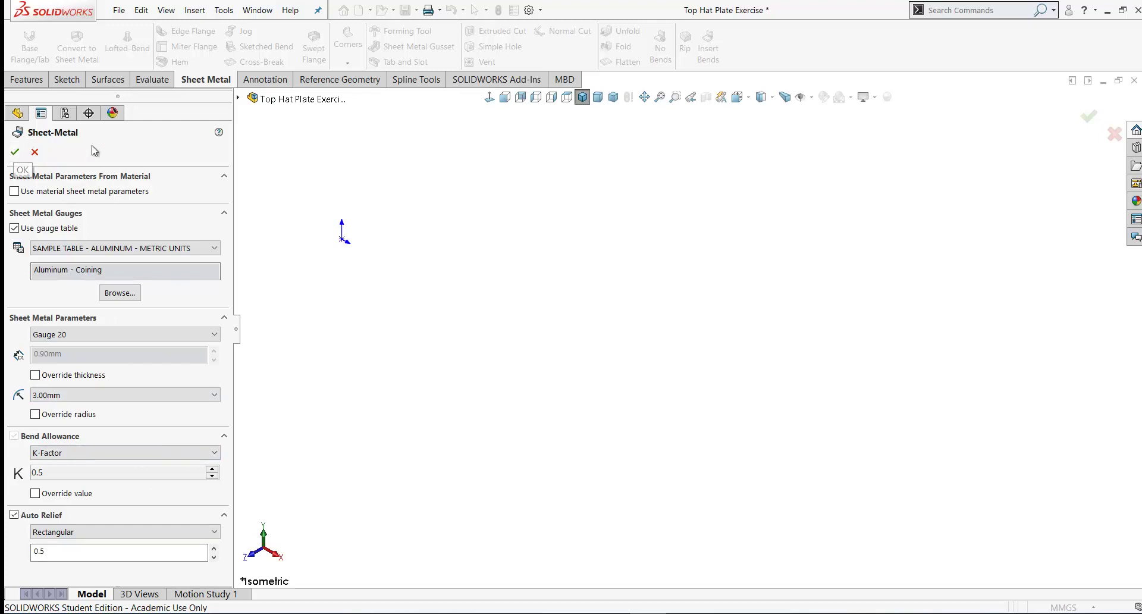
left_click(16, 153)
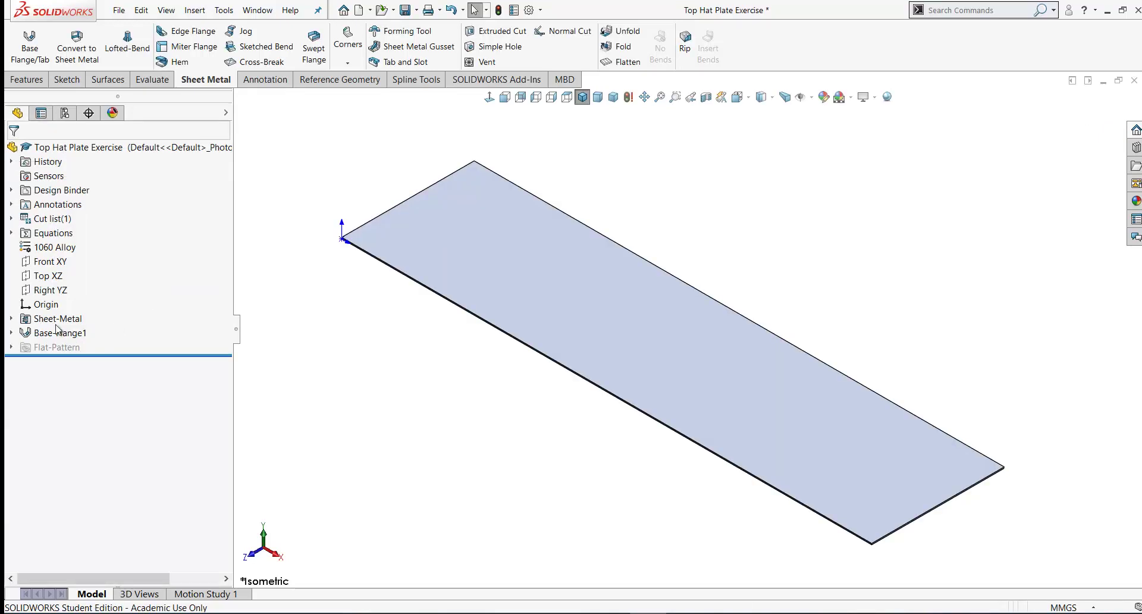
mouse_move(70, 323)
middle_click_drag(869, 326, 824, 335, "ctrl")
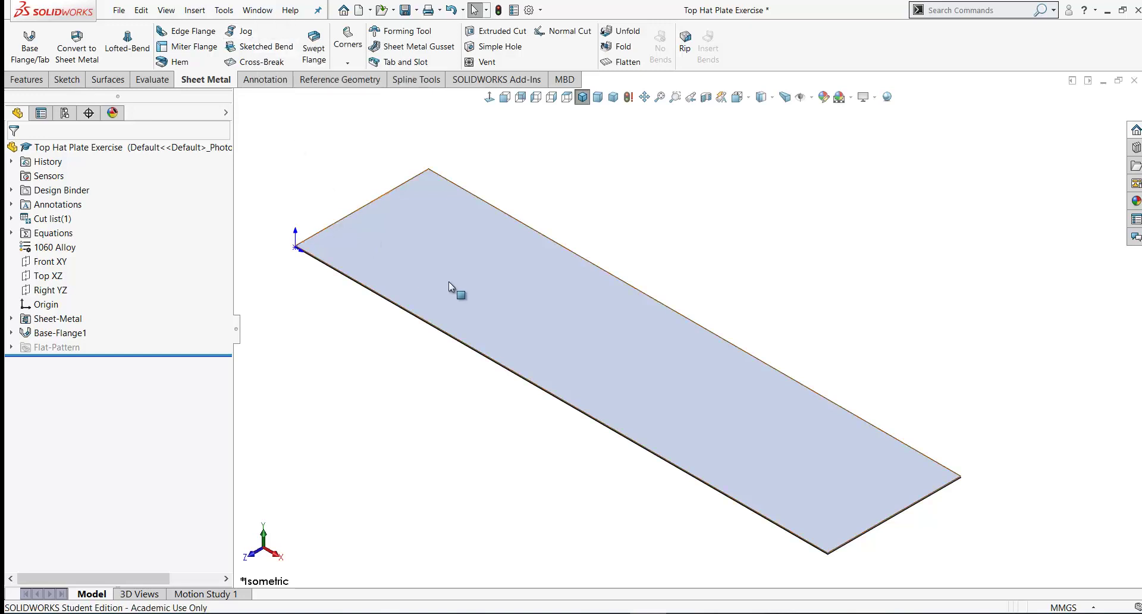
Sketch a horizontal line across the plate's top face from edge to edge
left_click(514, 307)
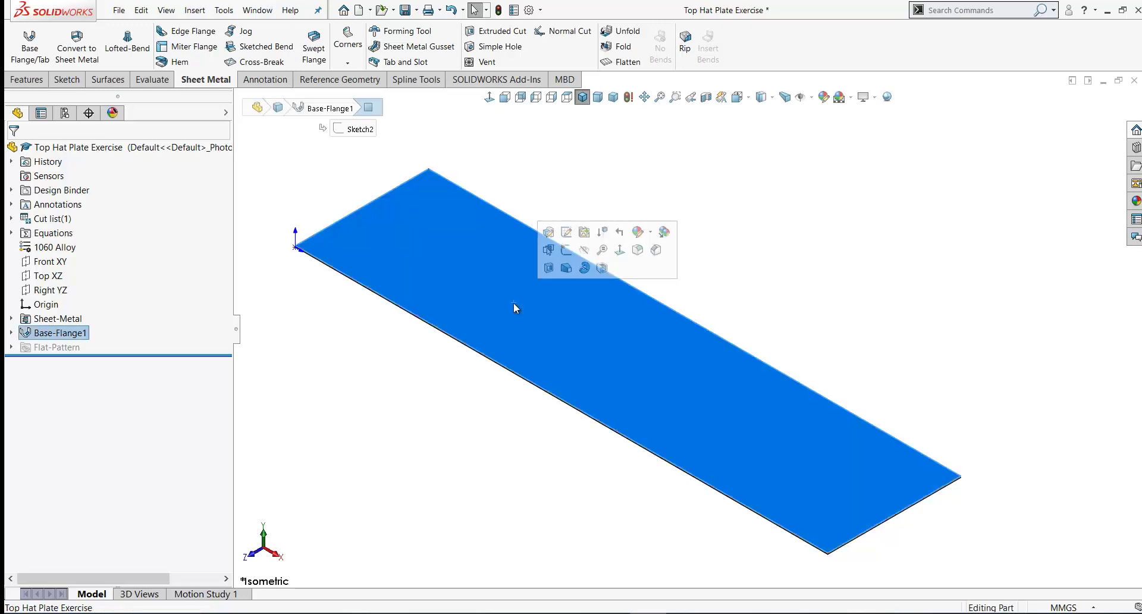
left_click(567, 252)
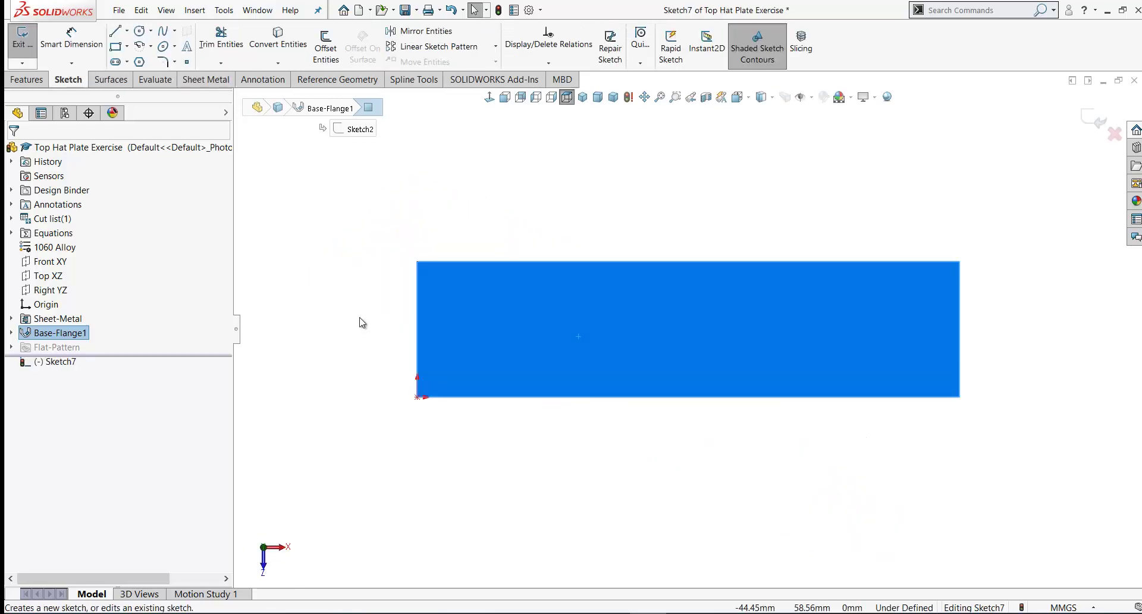
mouse_move(363, 316)
right_mouse_down()
mouse_move(365, 296)
mouse_move(295, 314)
right_mouse_up()
left_click(417, 336)
left_click(959, 336)
right_click(983, 337)
left_click(1005, 350)
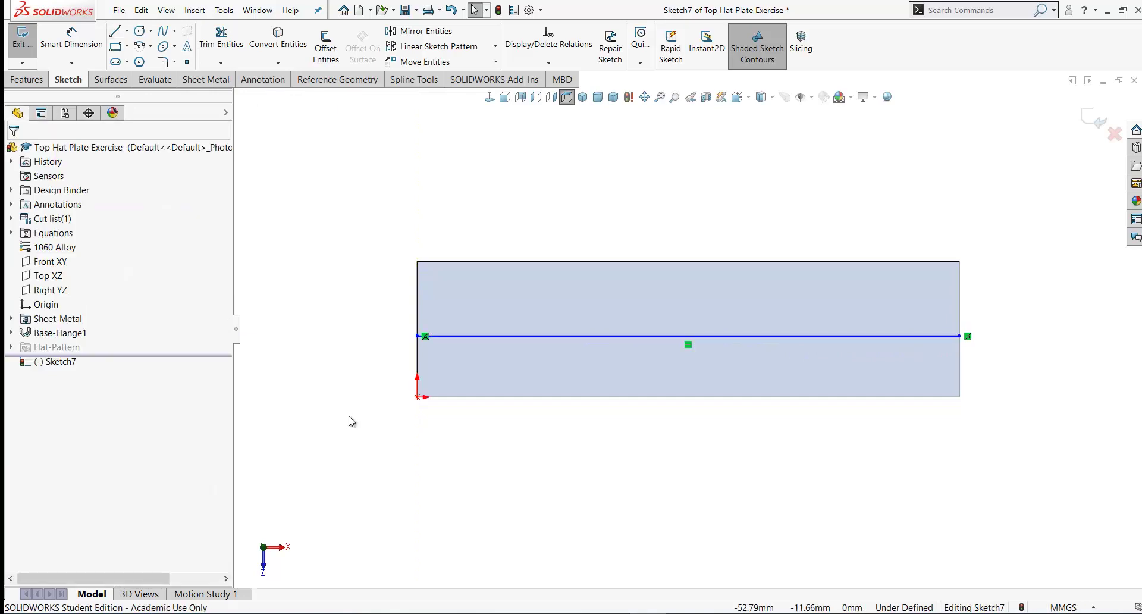
Dimension the line 50 mm from the plate's bottom edge and return to isometric view
right_click_drag(382, 454, 386, 384)
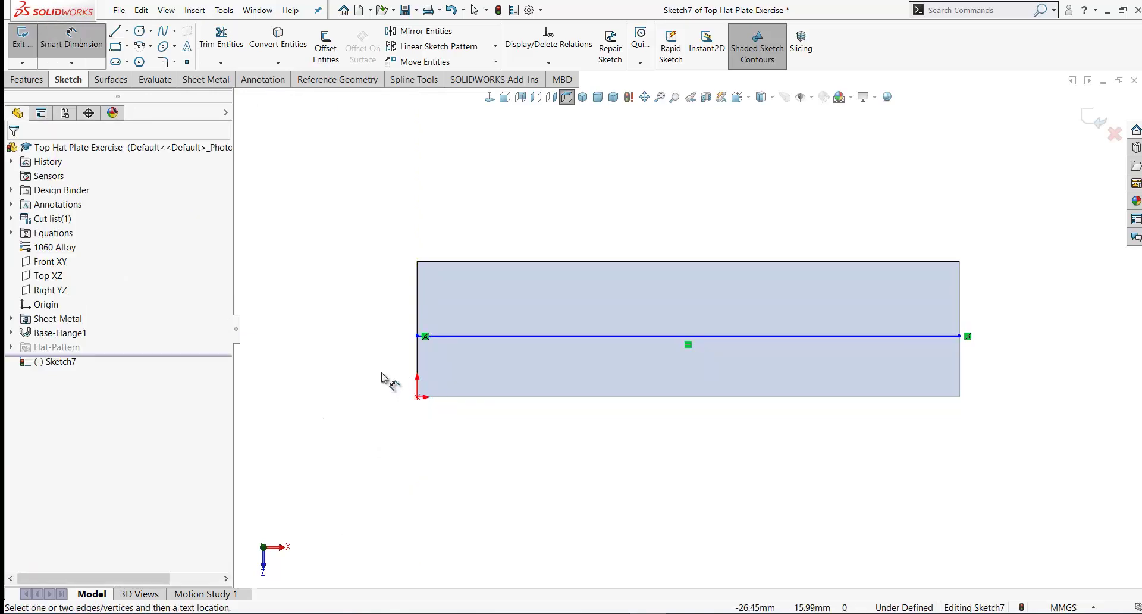
left_click(437, 397)
left_click(390, 364)
left_click_drag(360, 327, 388, 394)
type("50")
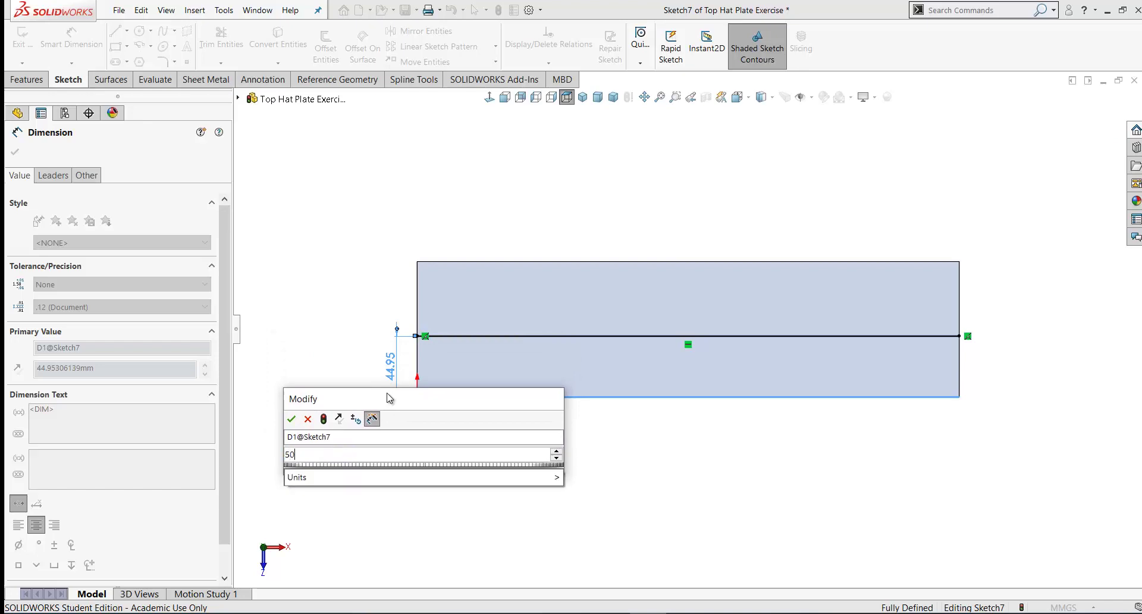
key("Return")
left_click(364, 387)
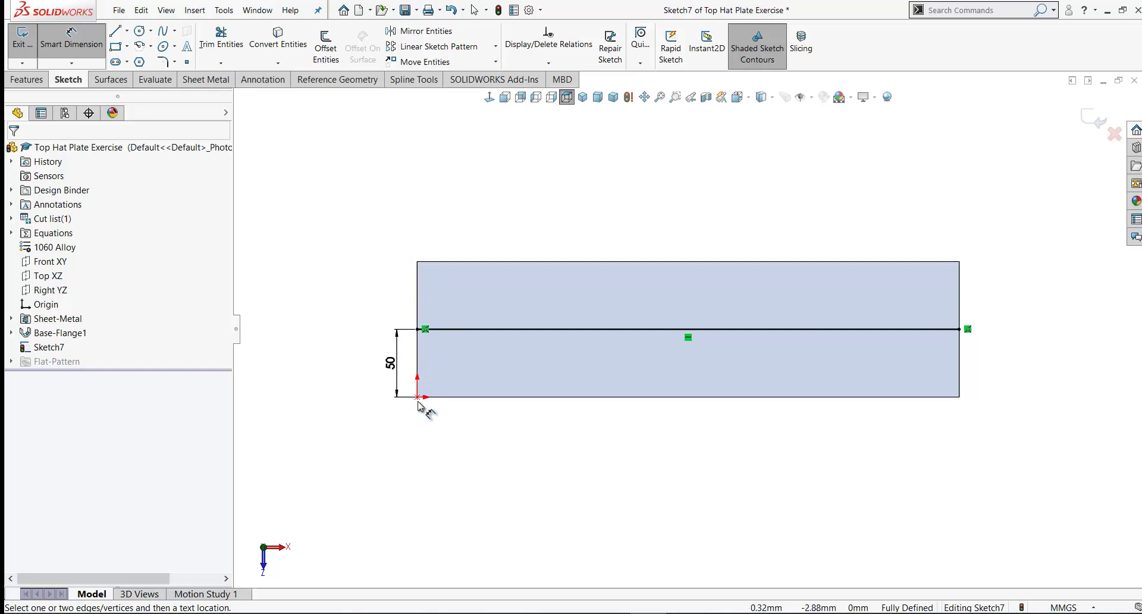
mouse_move(420, 406)
middle_mouse_down()
mouse_move(596, 467)
mouse_move(783, 308)
middle_mouse_up()
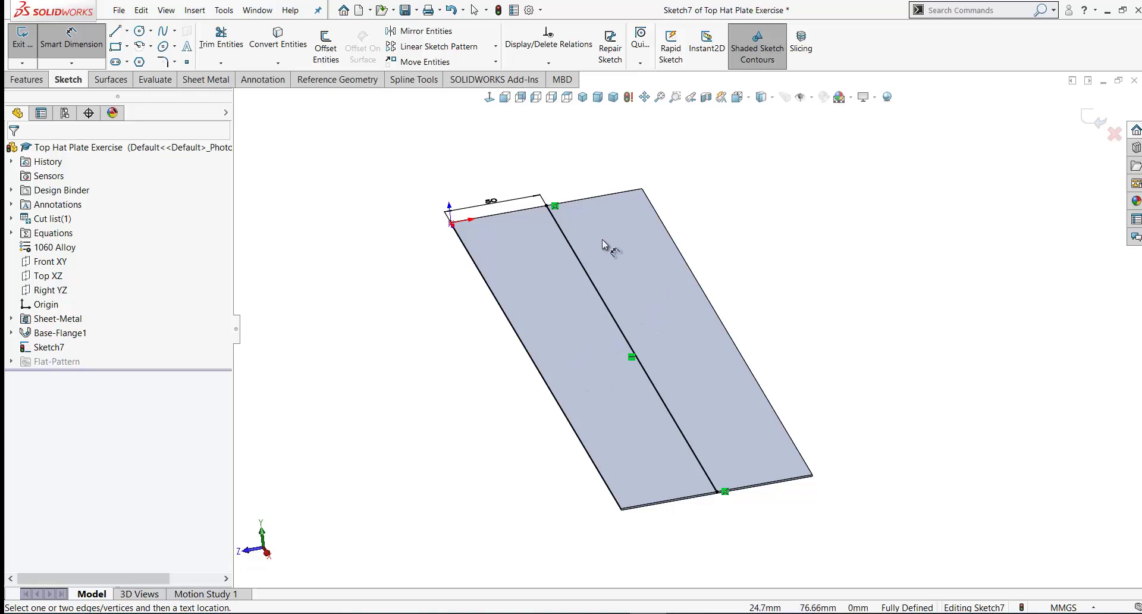
scroll(518, 298, "down", 10)
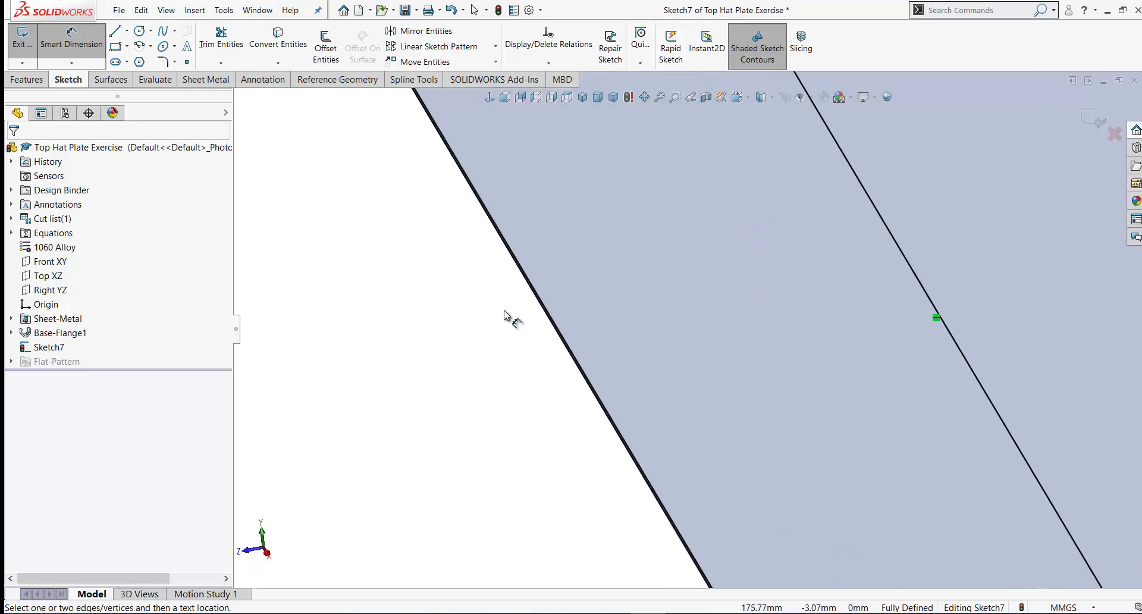
scroll(580, 303, "up", 10)
mouse_move(703, 288)
middle_mouse_down()
mouse_move(857, 366)
mouse_move(846, 358)
middle_mouse_up()
key("ctrl+7")
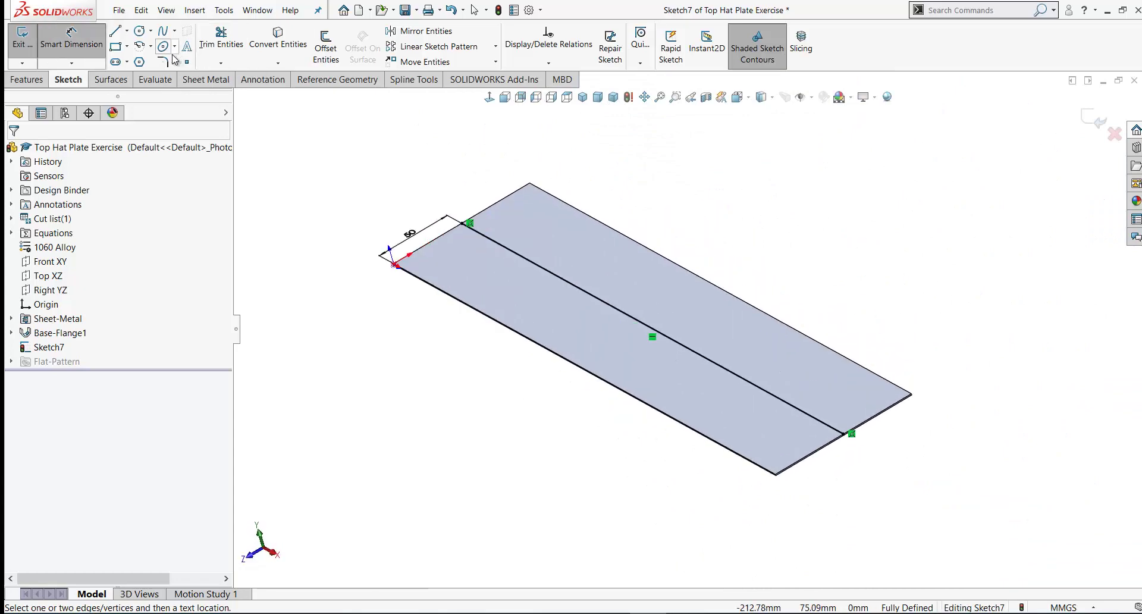
Start a Jog on the sketched line with a fixed plate face and Blind 60 mm offset, then inspect the preview
left_click(198, 80)
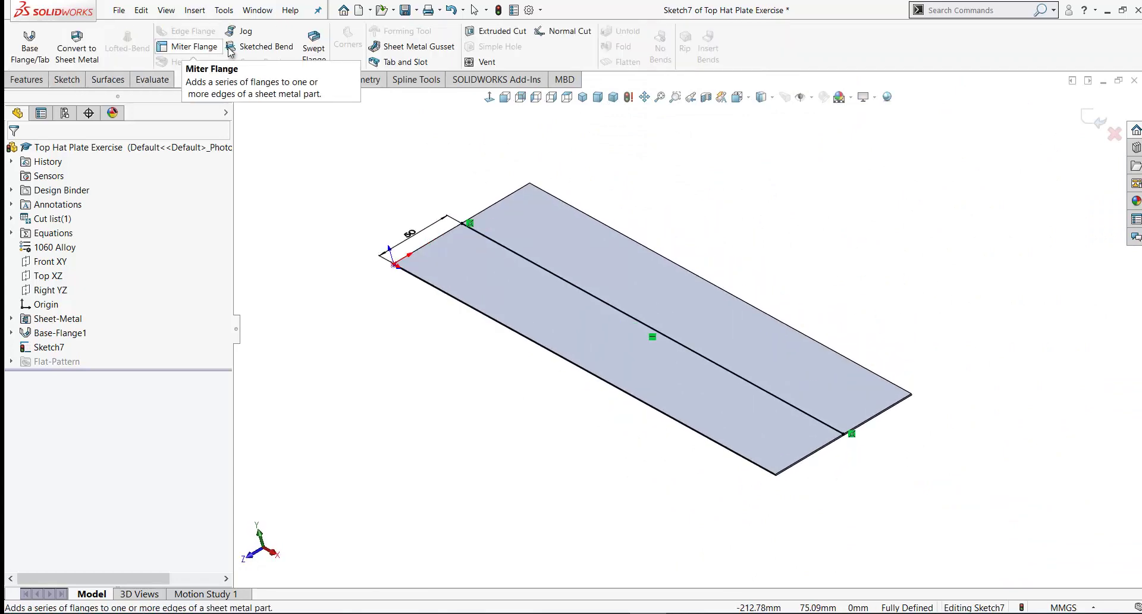
left_click(265, 37)
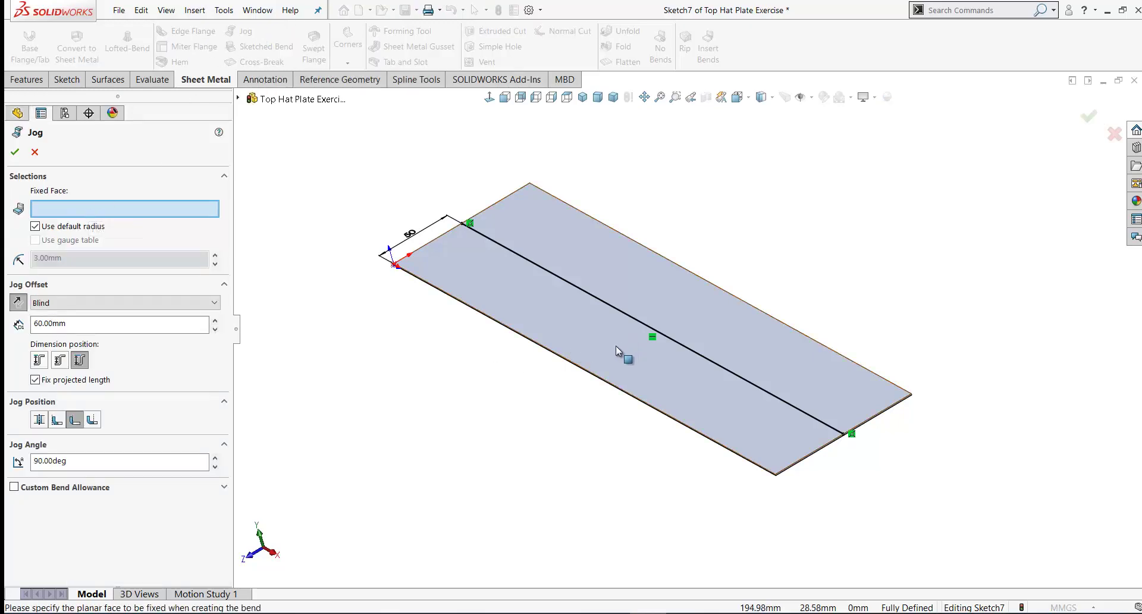
scroll(750, 388, "down", 2)
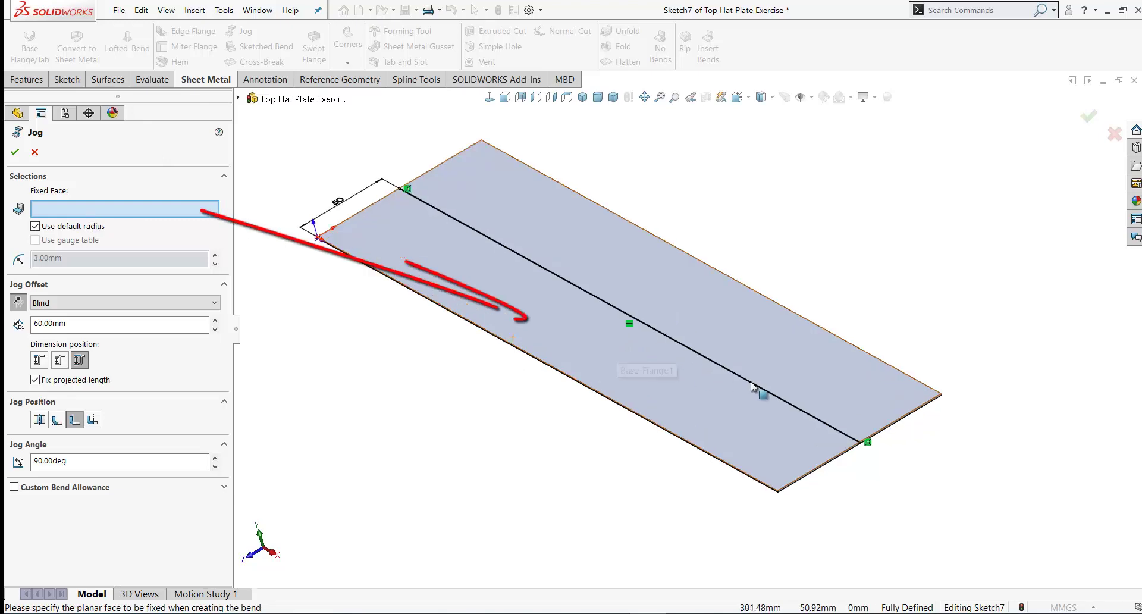
left_click(559, 325)
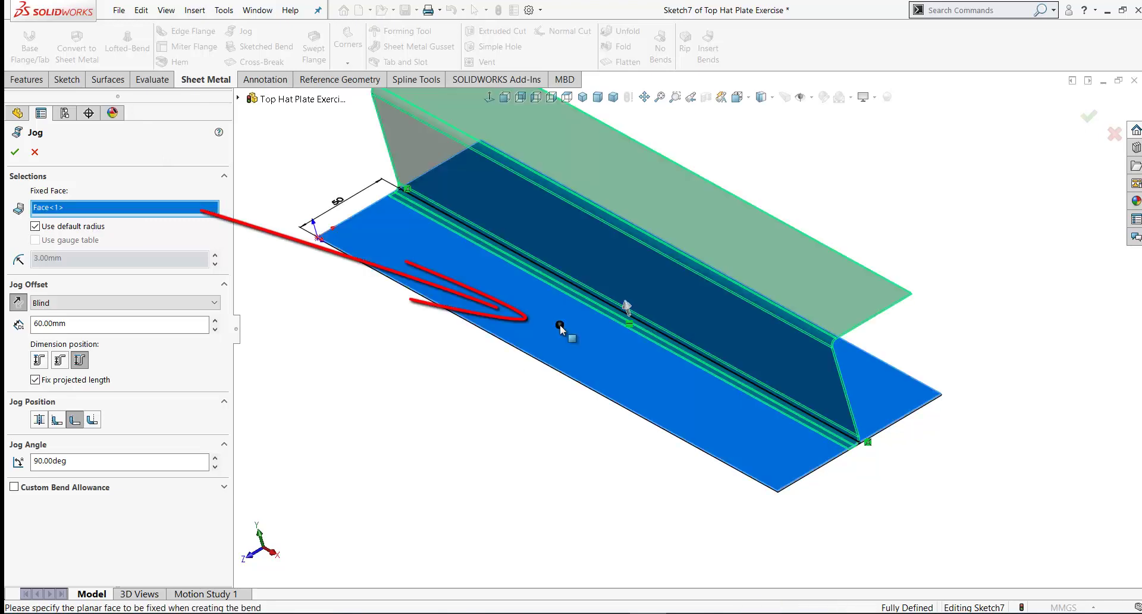
key("ctrl+7")
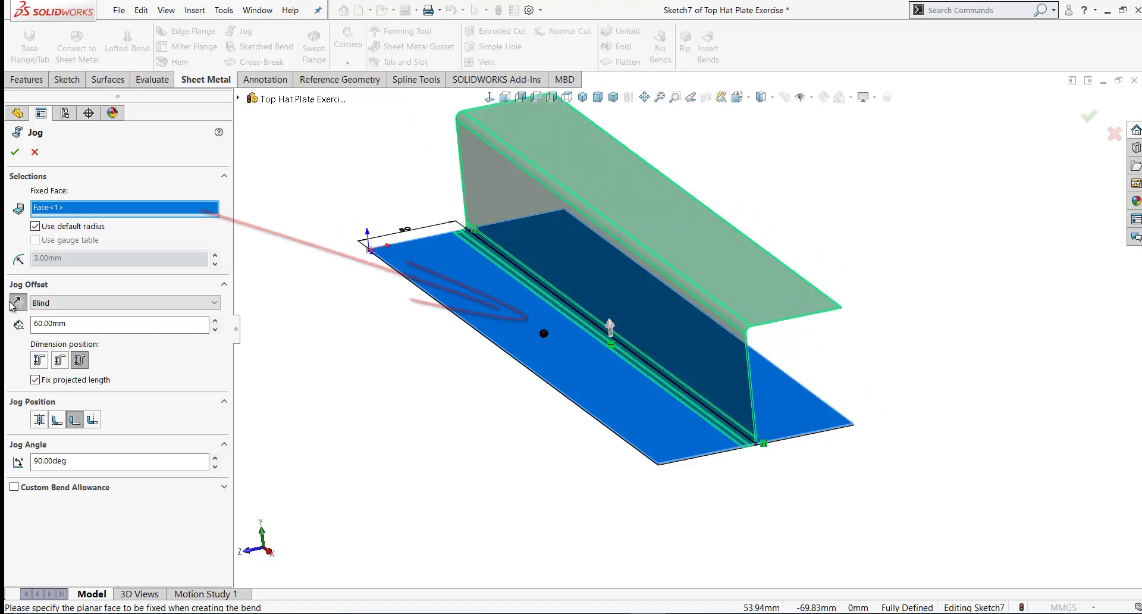
scroll(519, 290, "up", 3)
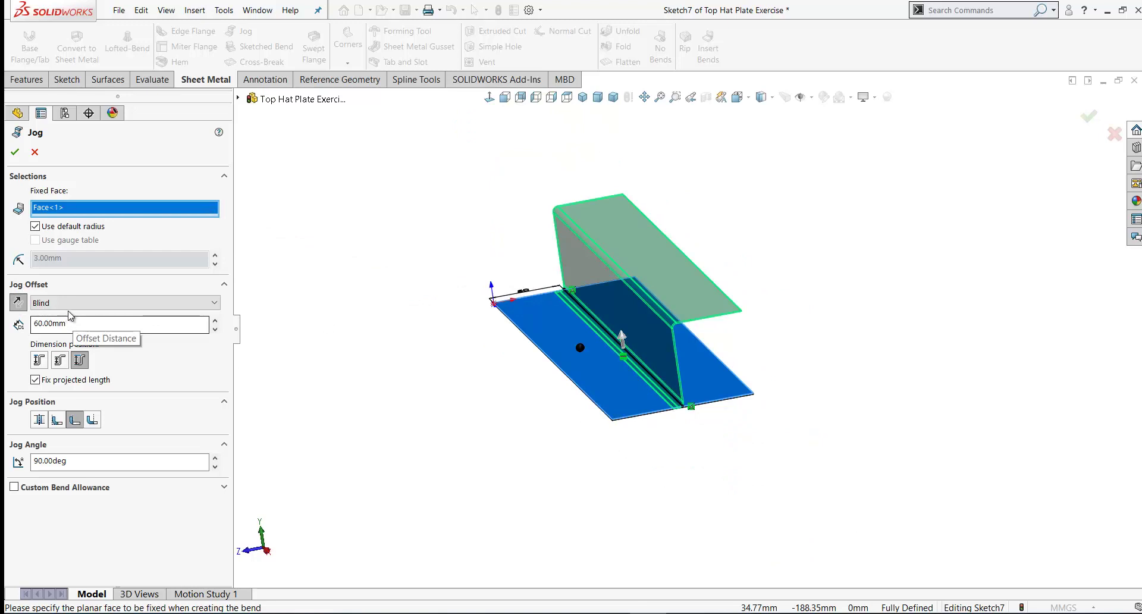
left_click(215, 305)
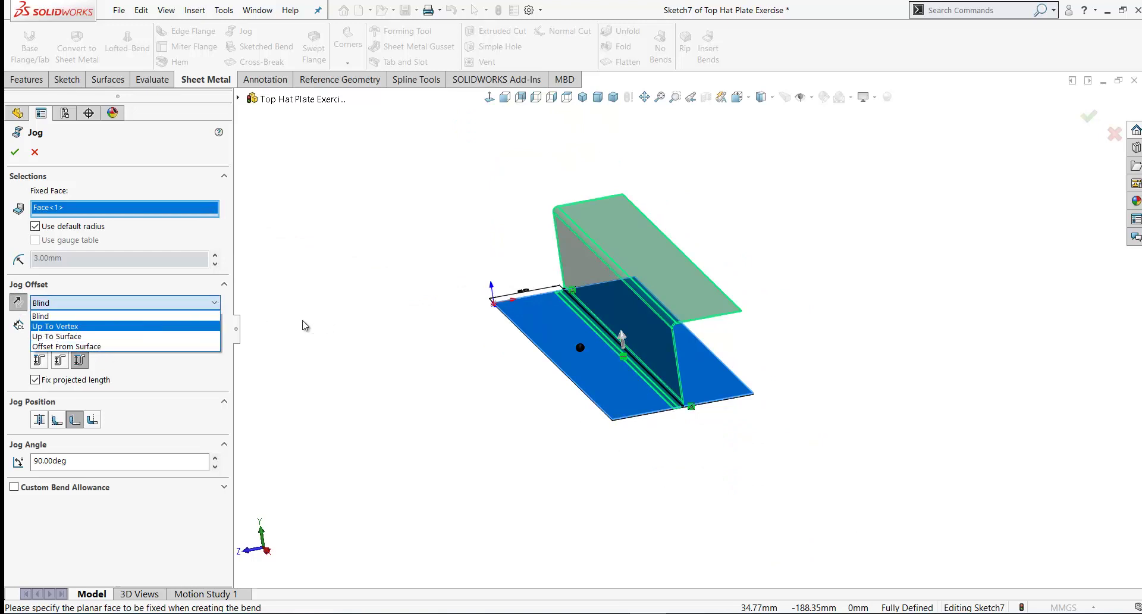
left_click(38, 317)
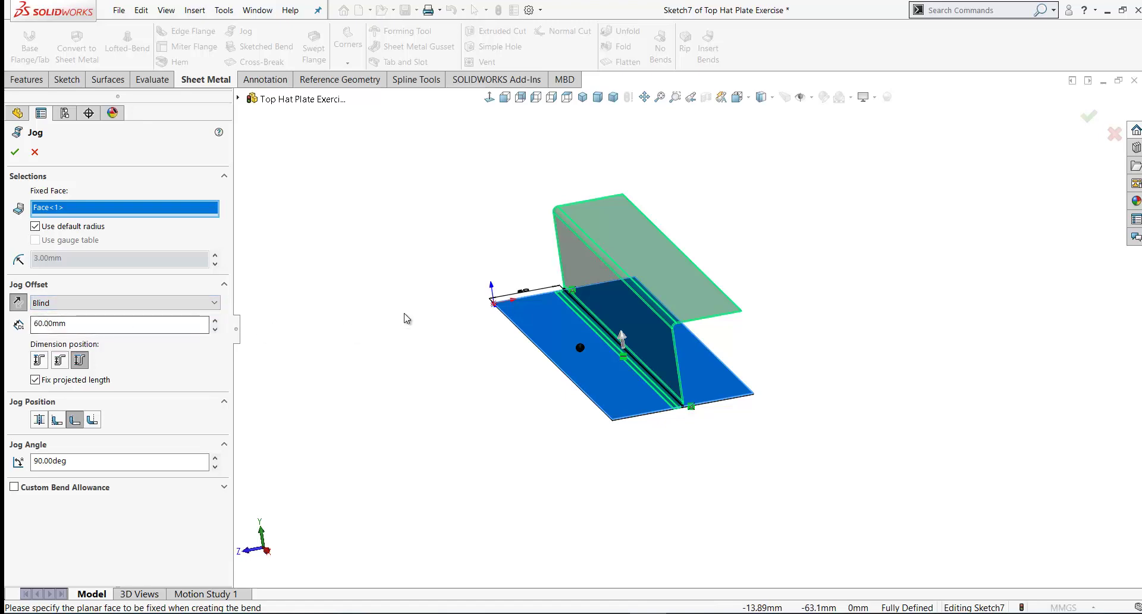
middle_click_drag(403, 319, 798, 286)
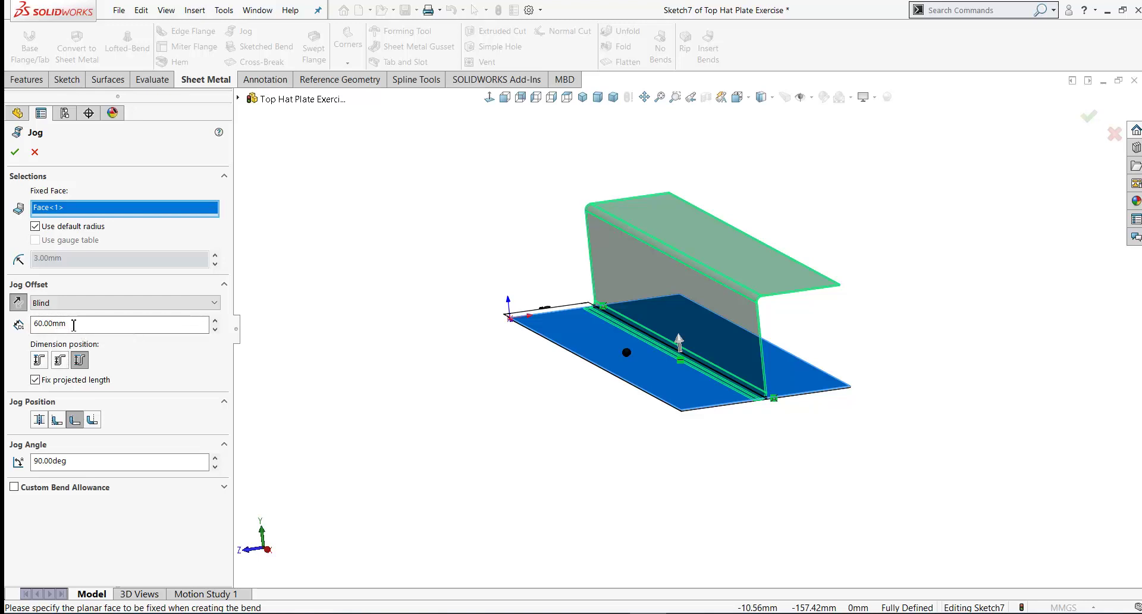
Enter a 75 mm jog offset and uncheck Fix projected length
left_click_drag(72, 325, 33, 326)
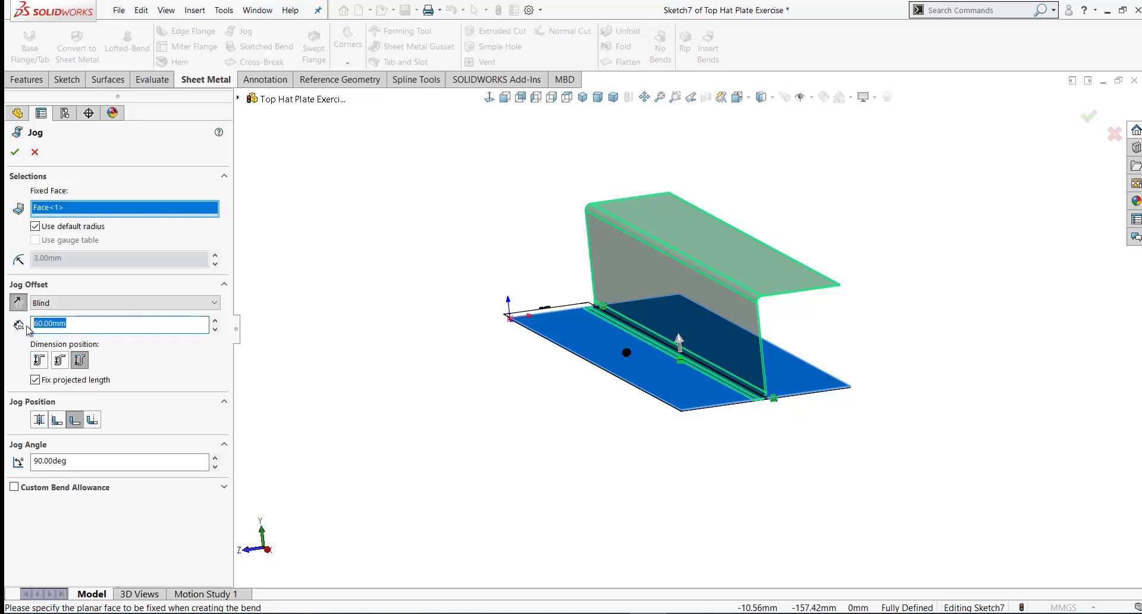
type("75")
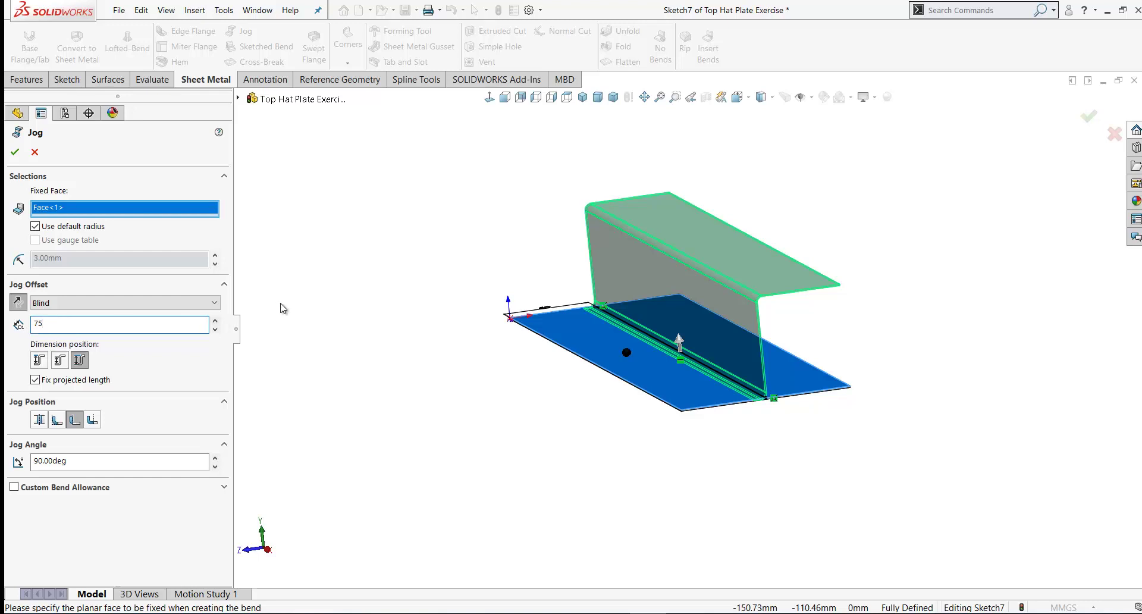
key("Return")
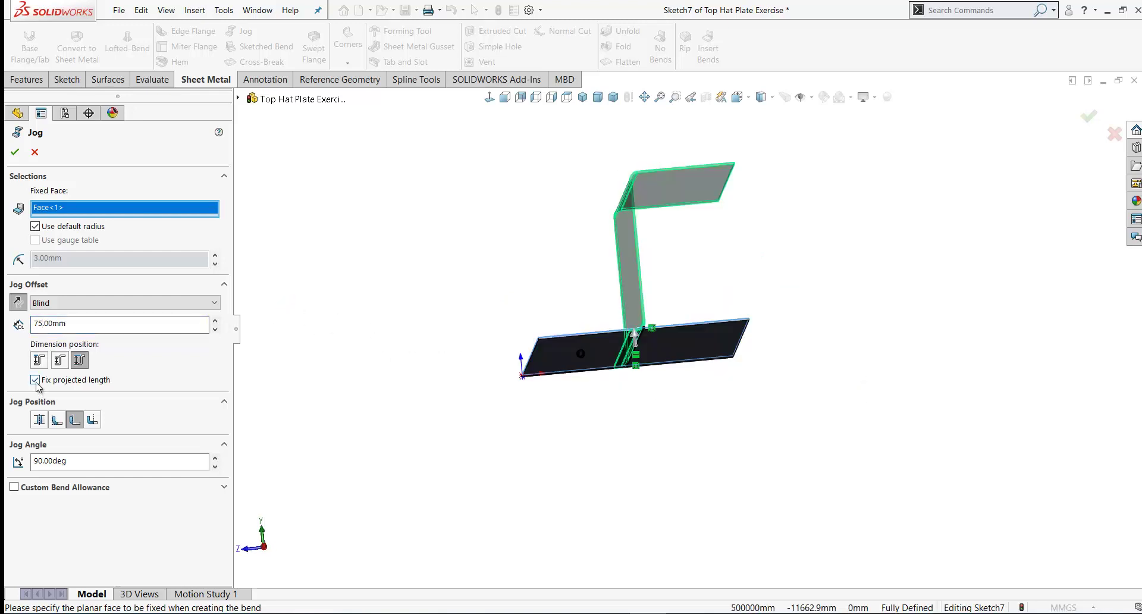
left_click(35, 380)
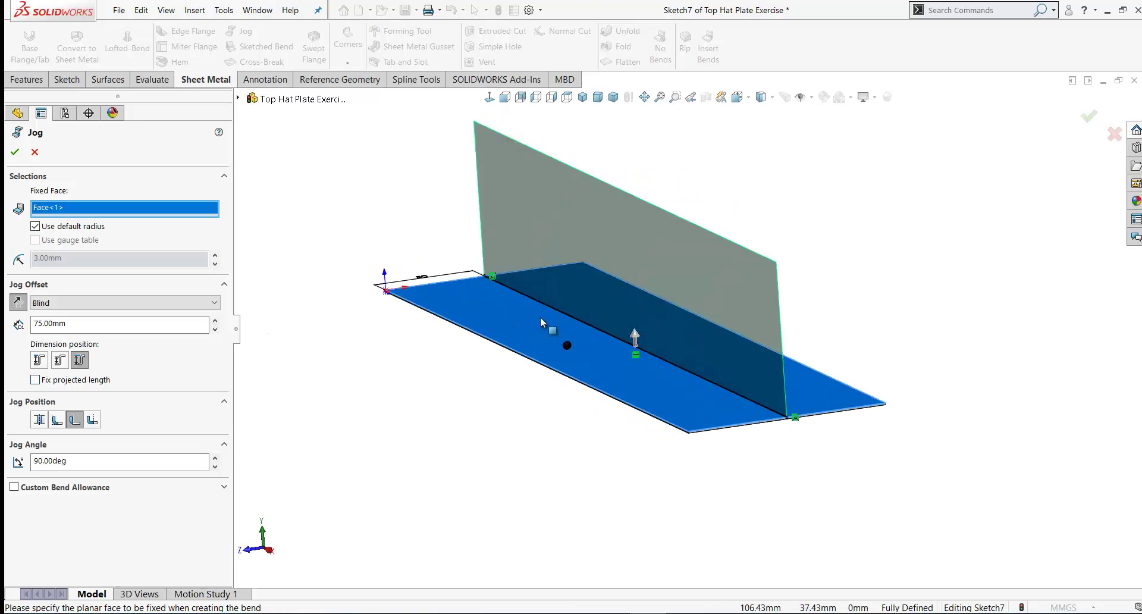
key("Left")
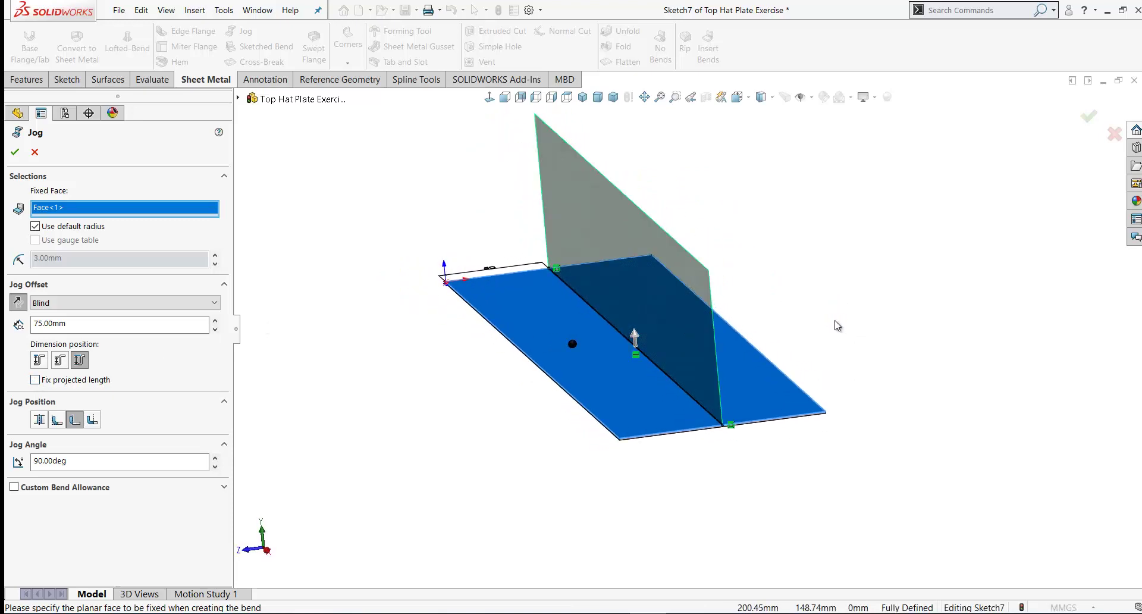
Step the jog offset down to 25.00 mm and orbit to check the lower step
left_click(215, 330)
left_click(215, 331)
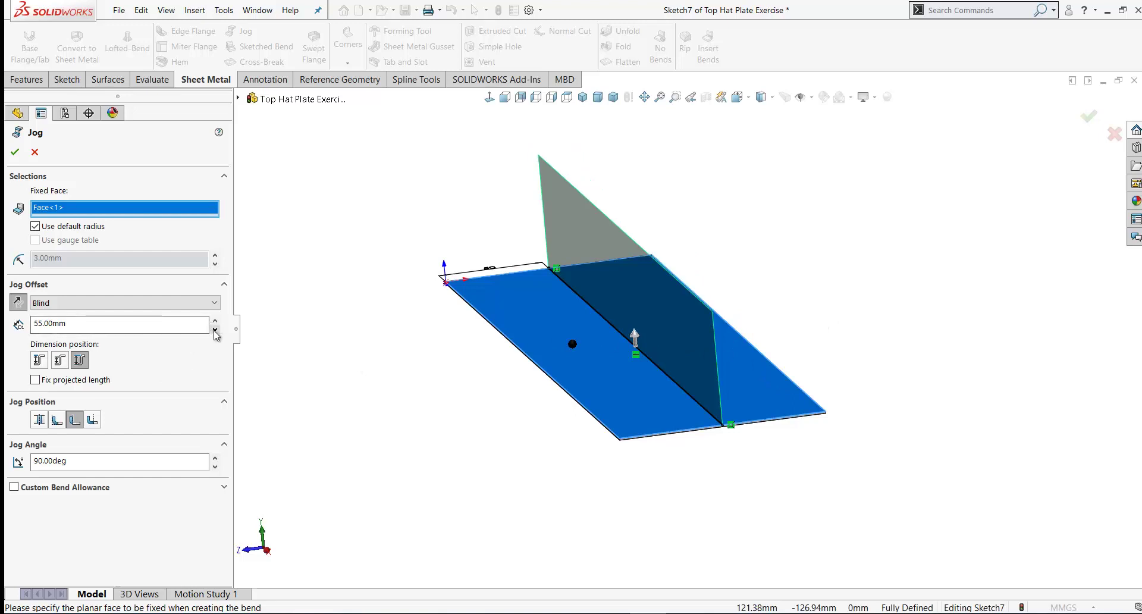
left_click(215, 331)
left_click(215, 331)
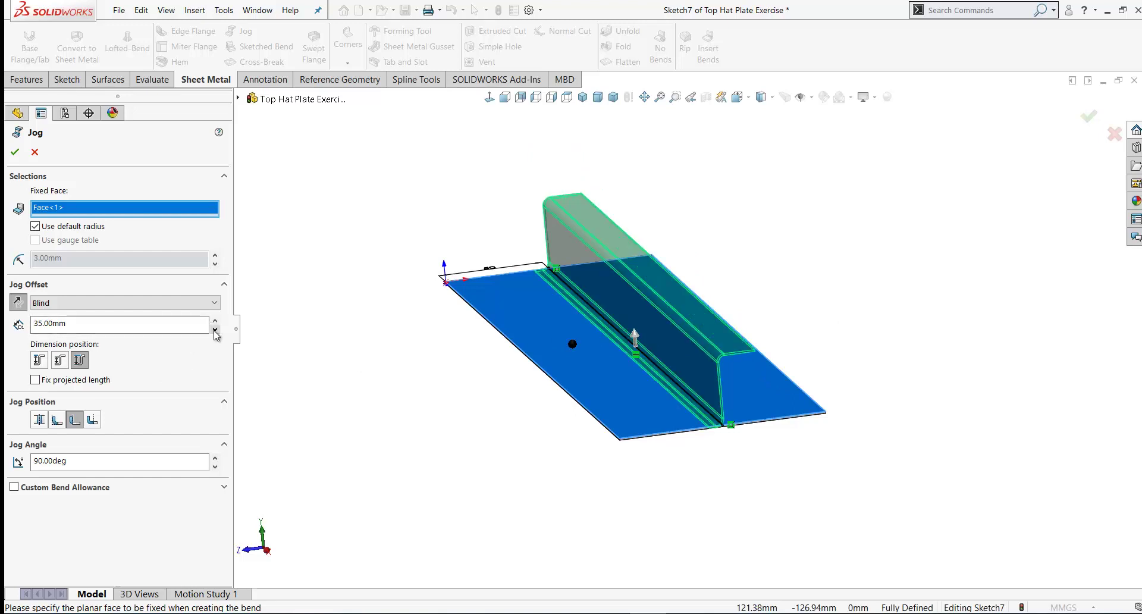
left_click(215, 330)
middle_click_drag(510, 508, 690, 323)
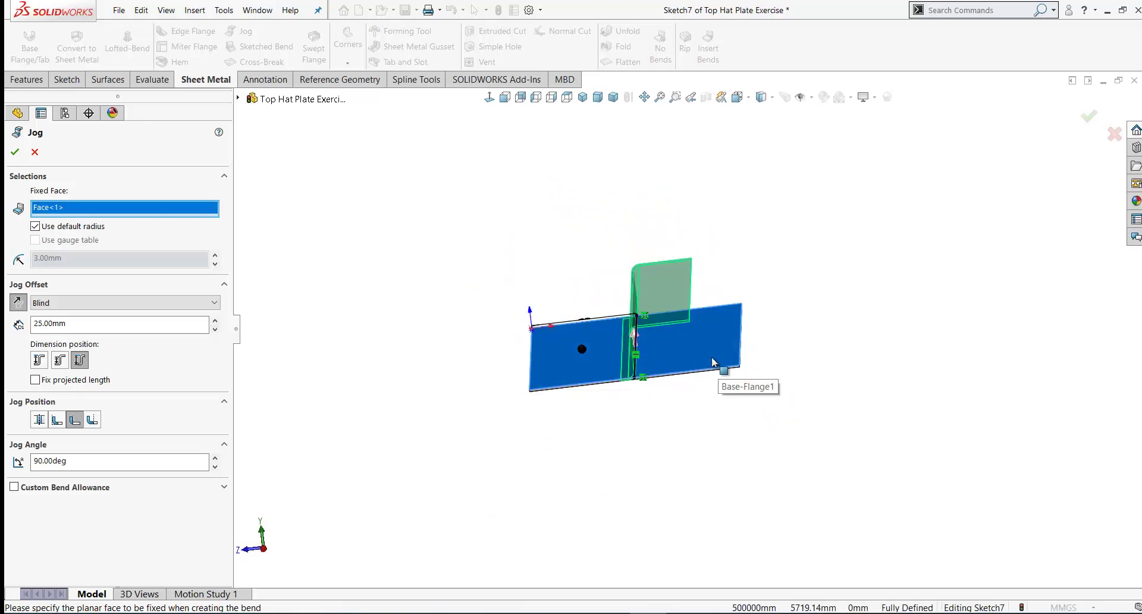
middle_click_drag(438, 339, 648, 397)
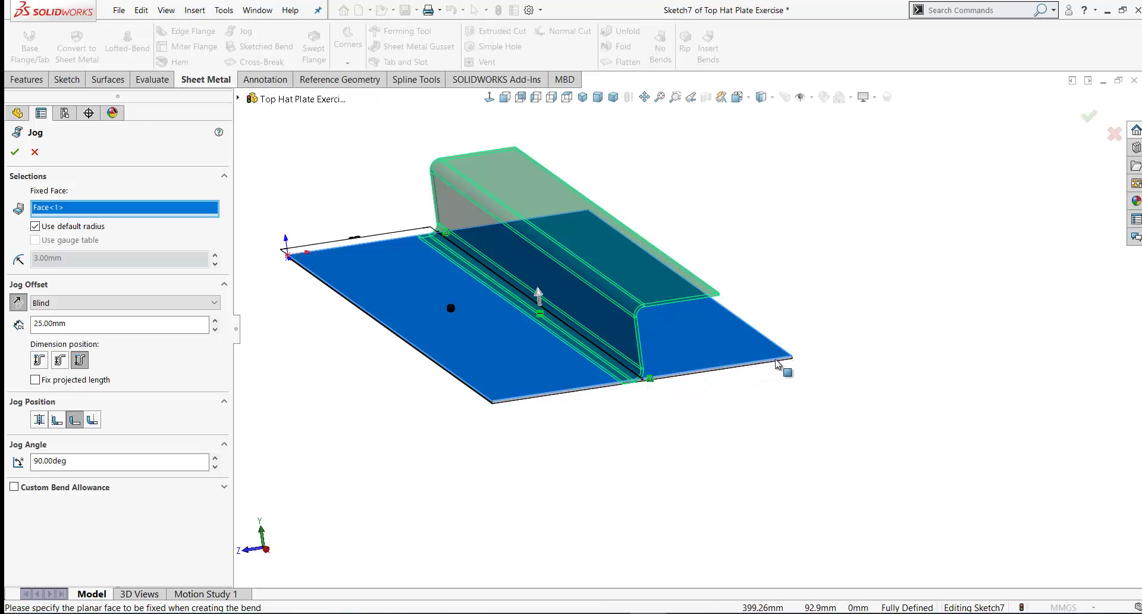
scroll(400, 293, "down", 3)
scroll(657, 377, "up", 4)
scroll(652, 387, "down", 2)
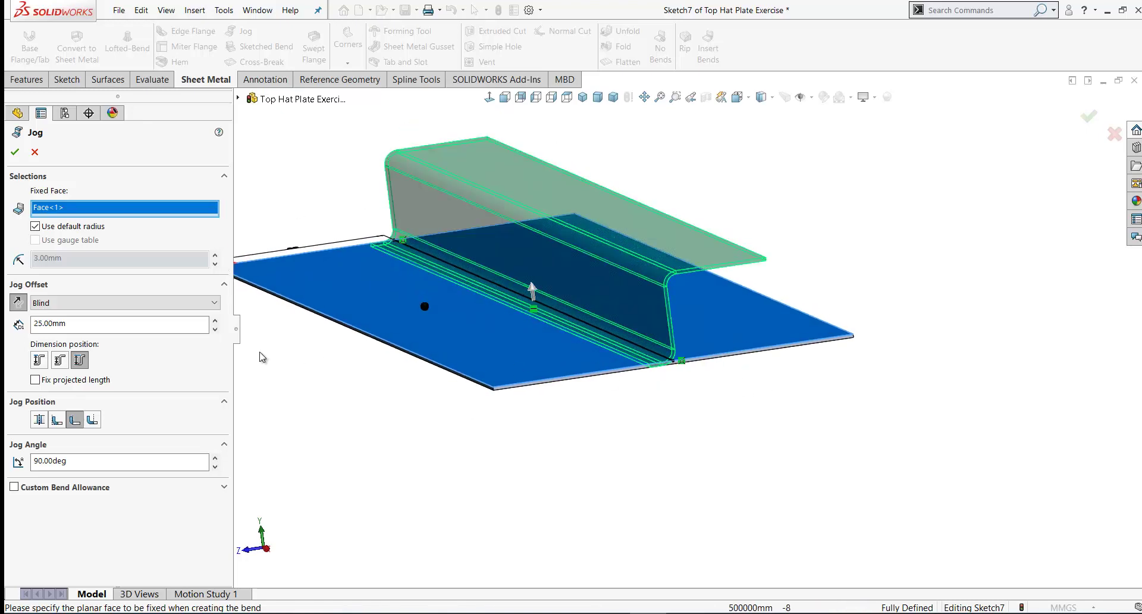
Raise the jog offset back to 75.00 mm and re-check Fix projected length
left_click(215, 322)
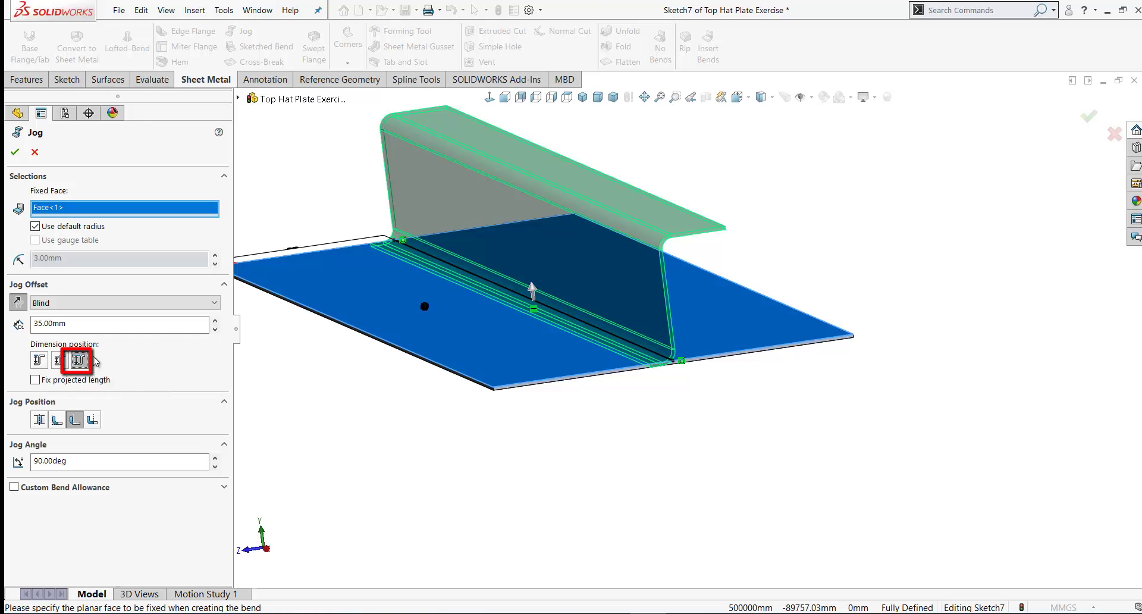
left_click(37, 324)
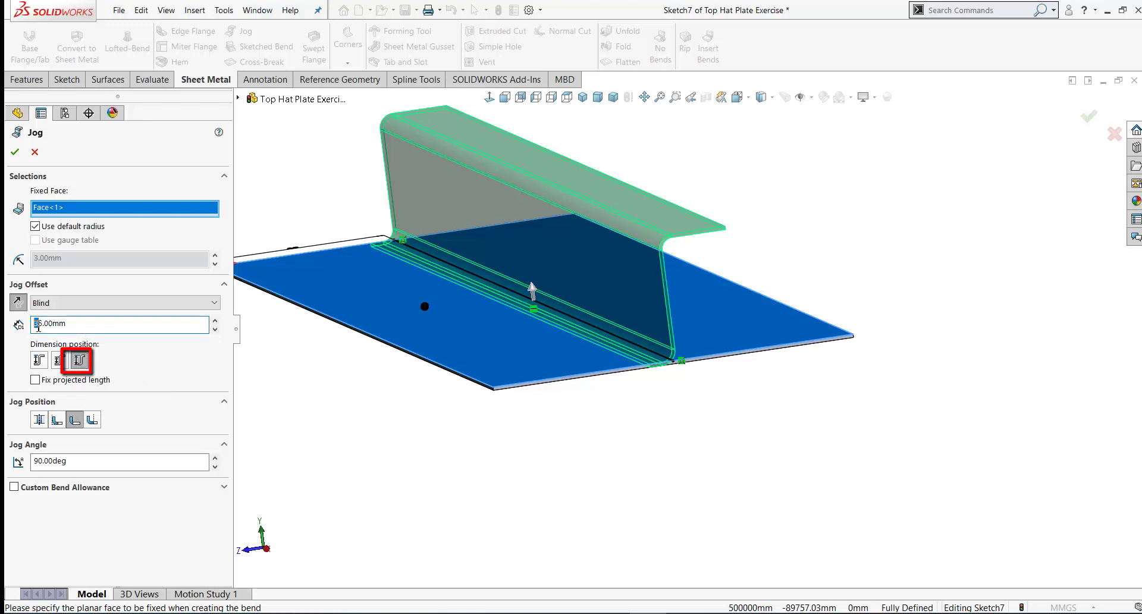
mouse_move(707, 217)
middle_mouse_down()
mouse_move(672, 232)
mouse_move(670, 204)
mouse_move(661, 210)
middle_mouse_up()
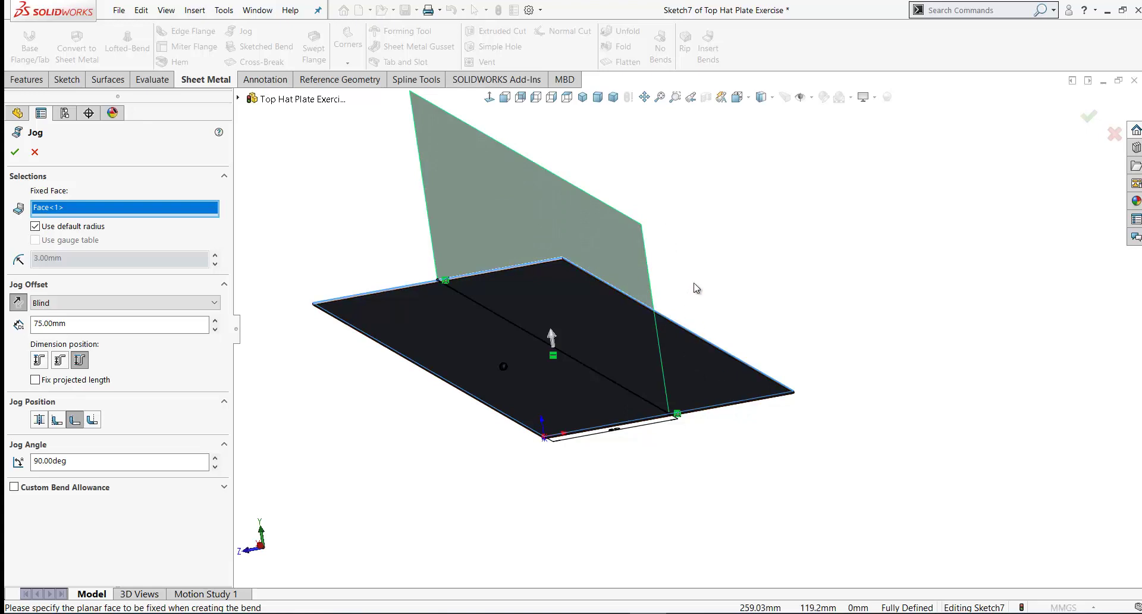
middle_click_drag(718, 300, 684, 309)
left_click(36, 379)
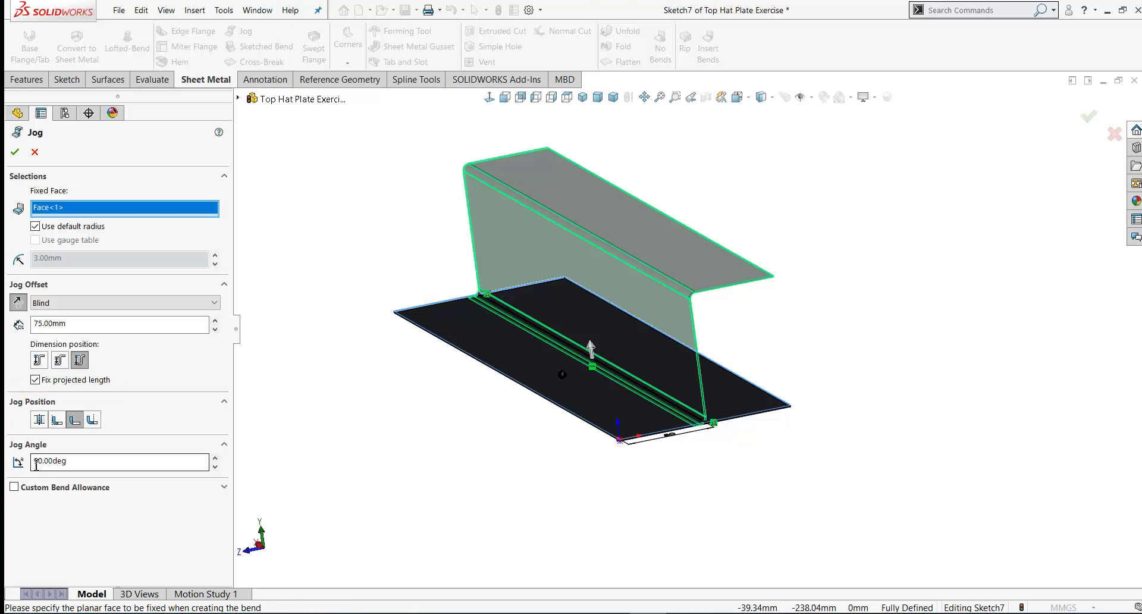
left_click(119, 486)
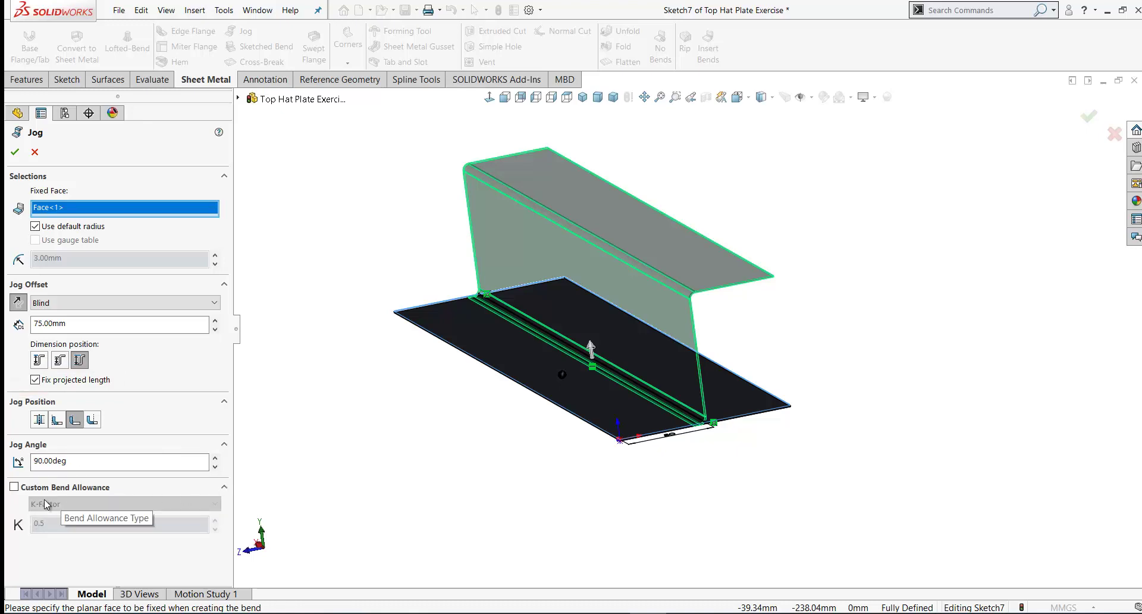
left_click(14, 487)
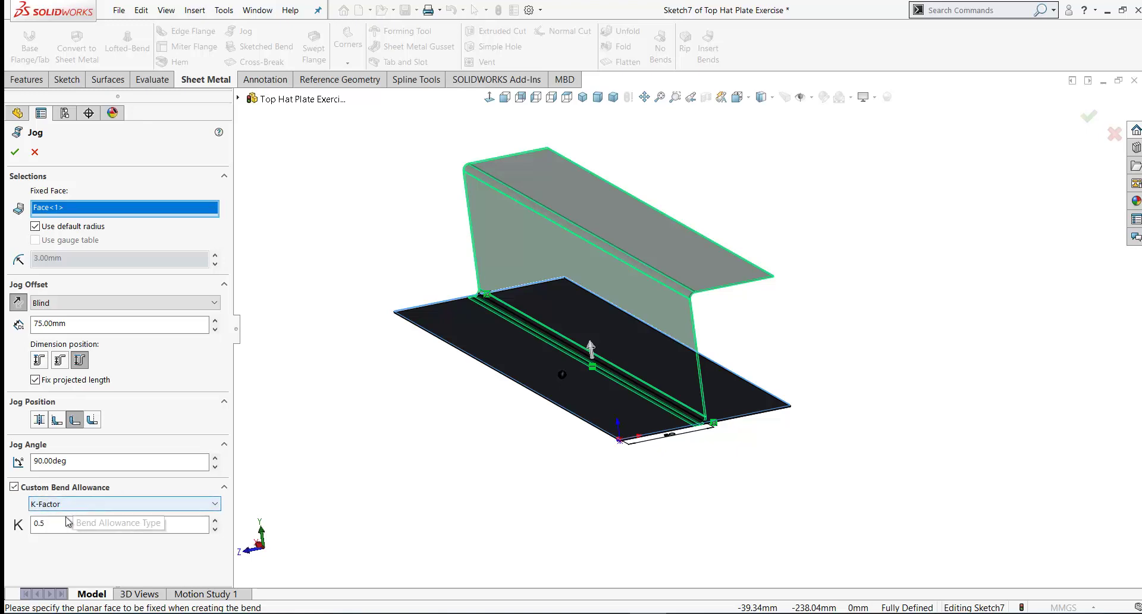
left_click(14, 486)
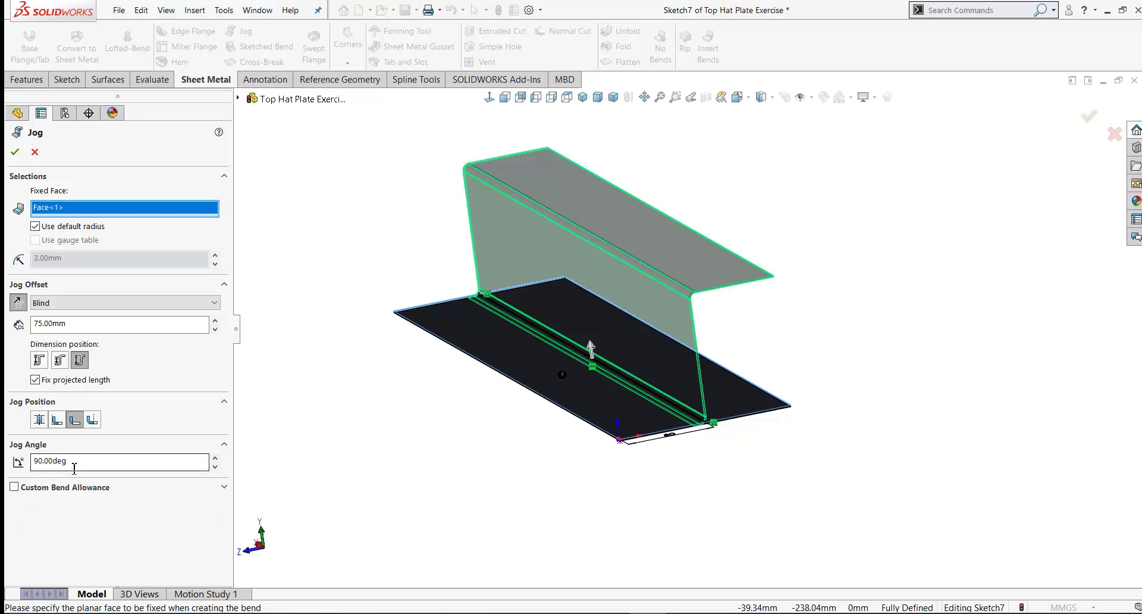
left_click(557, 99)
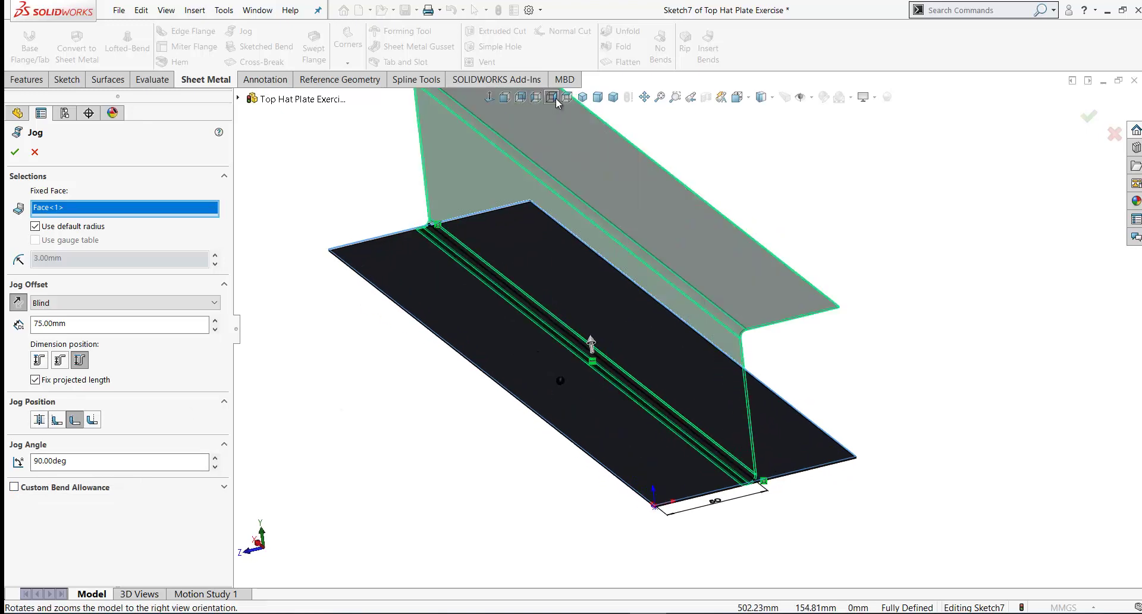
left_click(556, 99)
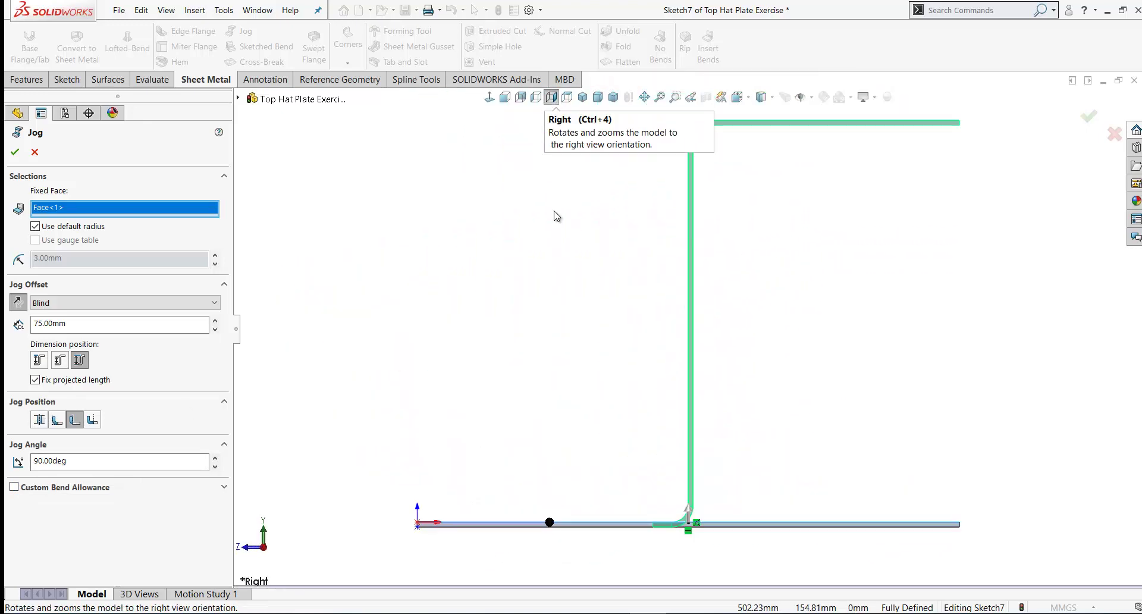
middle_click_drag(718, 546, 717, 543)
scroll(684, 524, "down", 10)
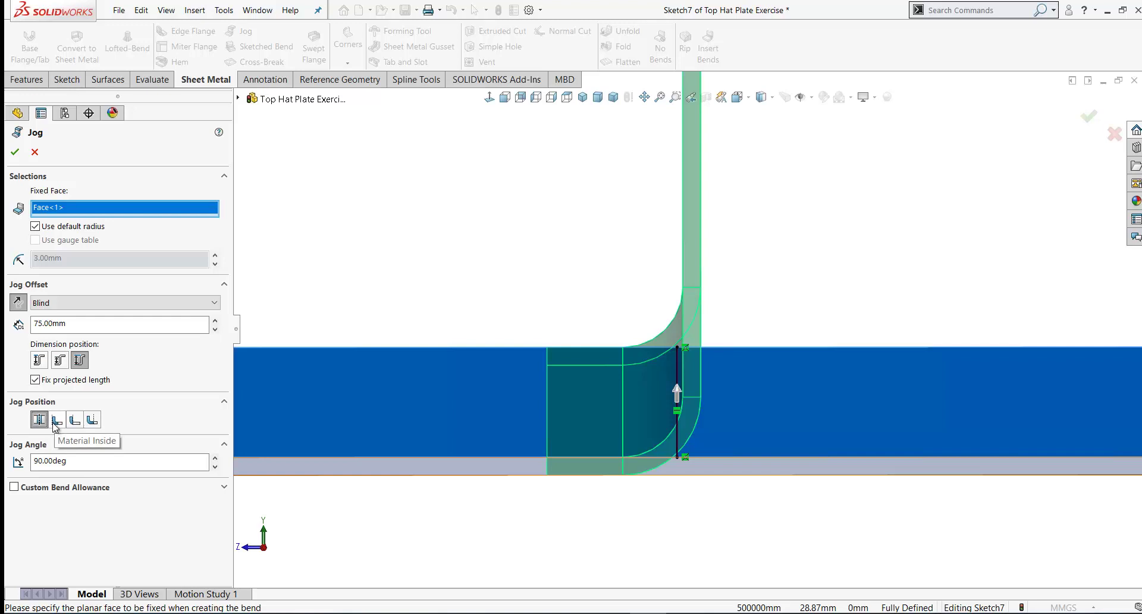
left_click(56, 421)
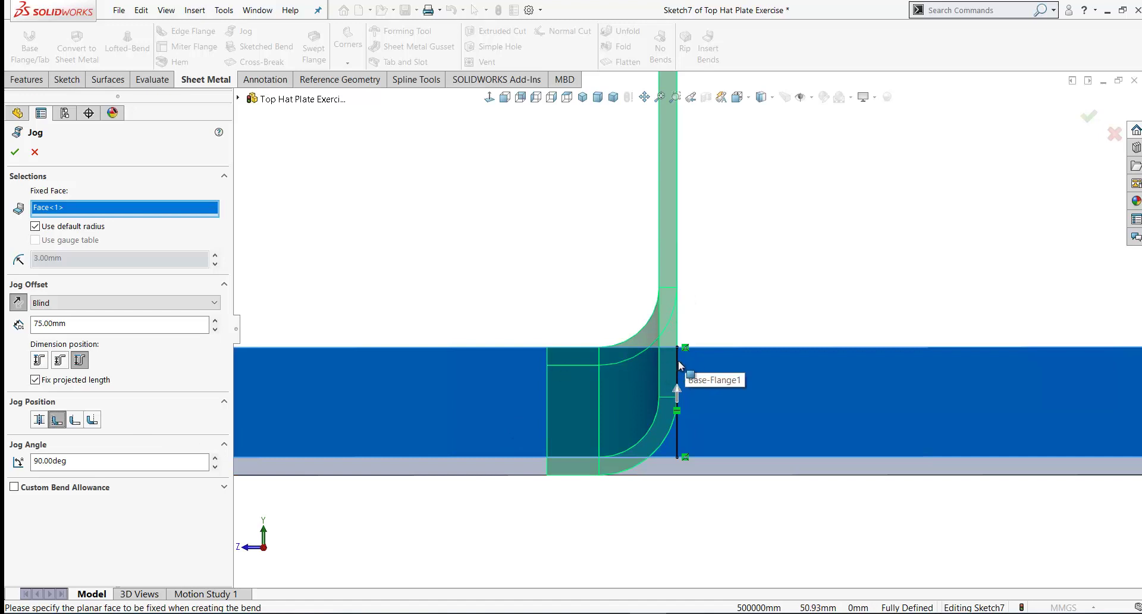
left_click(75, 420)
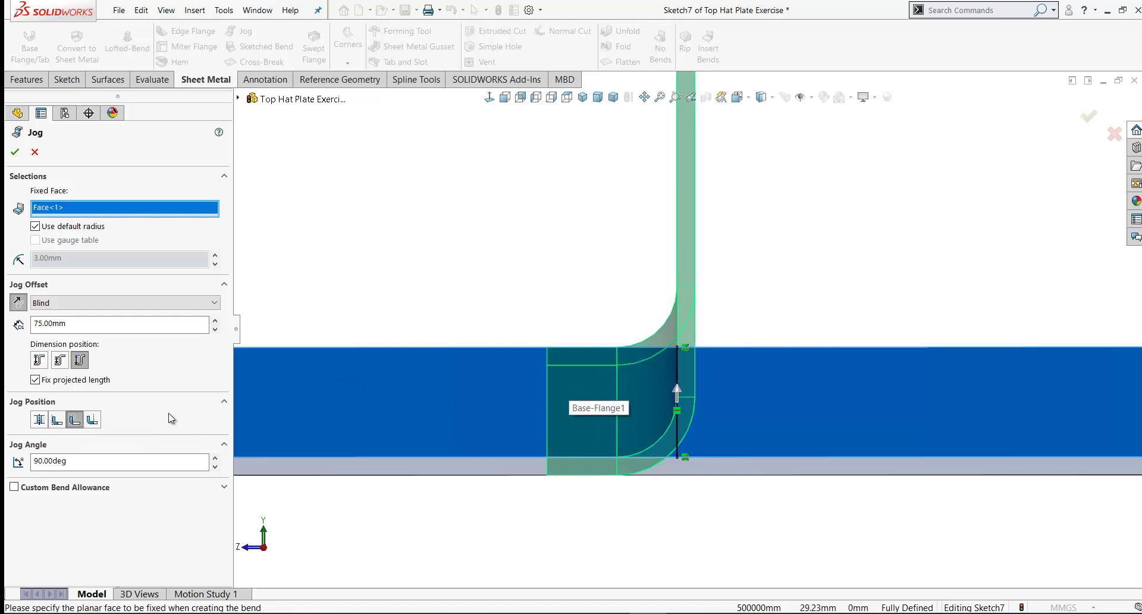
left_click(93, 421)
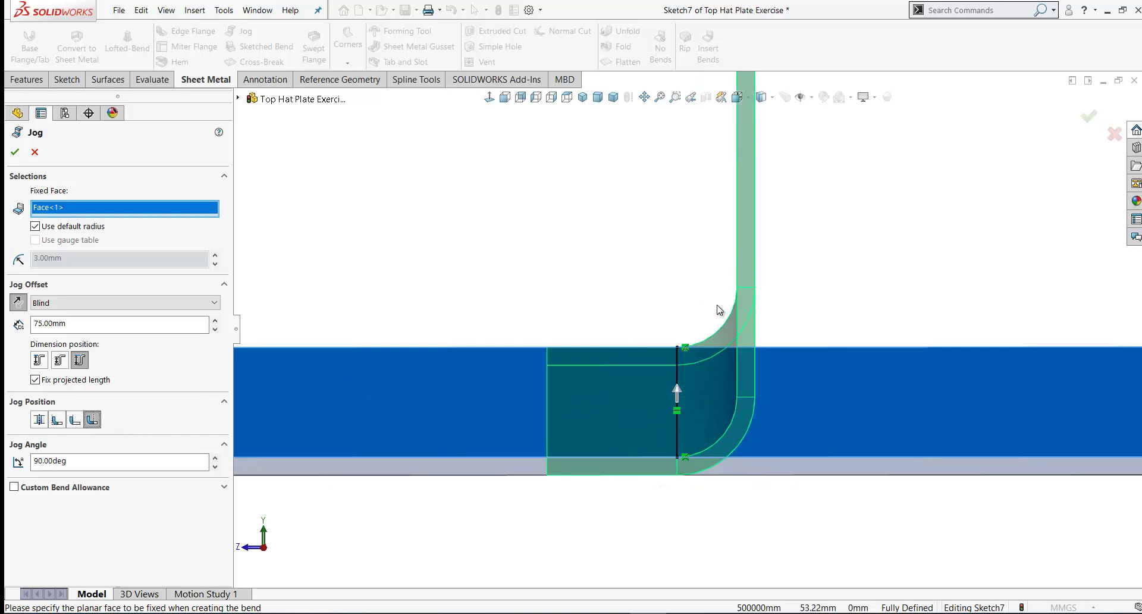
scroll(421, 344, "up", 2)
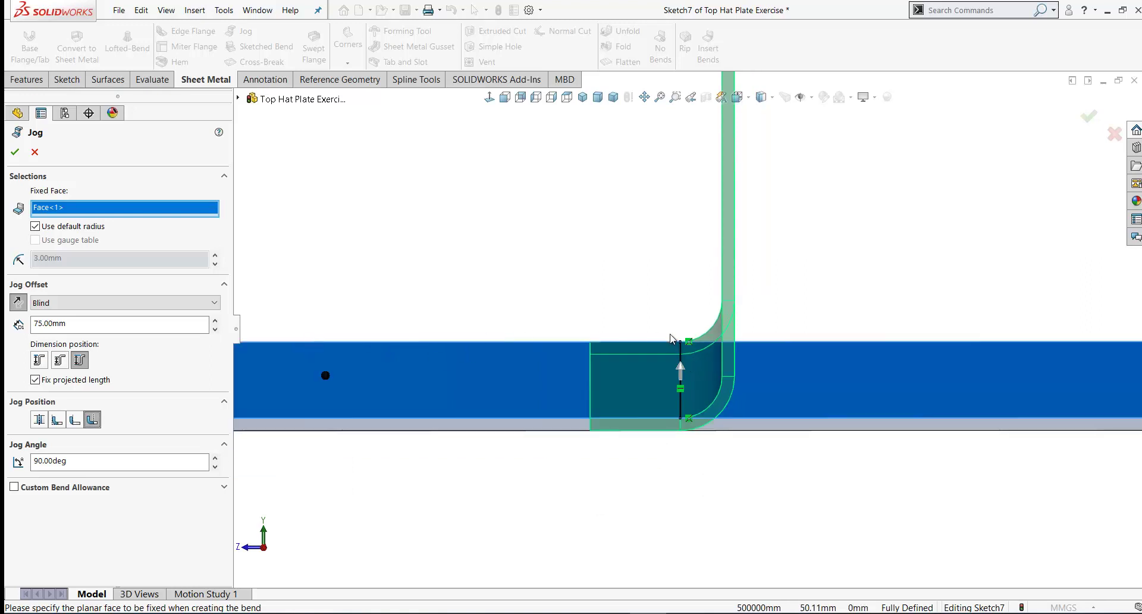
left_click(76, 421)
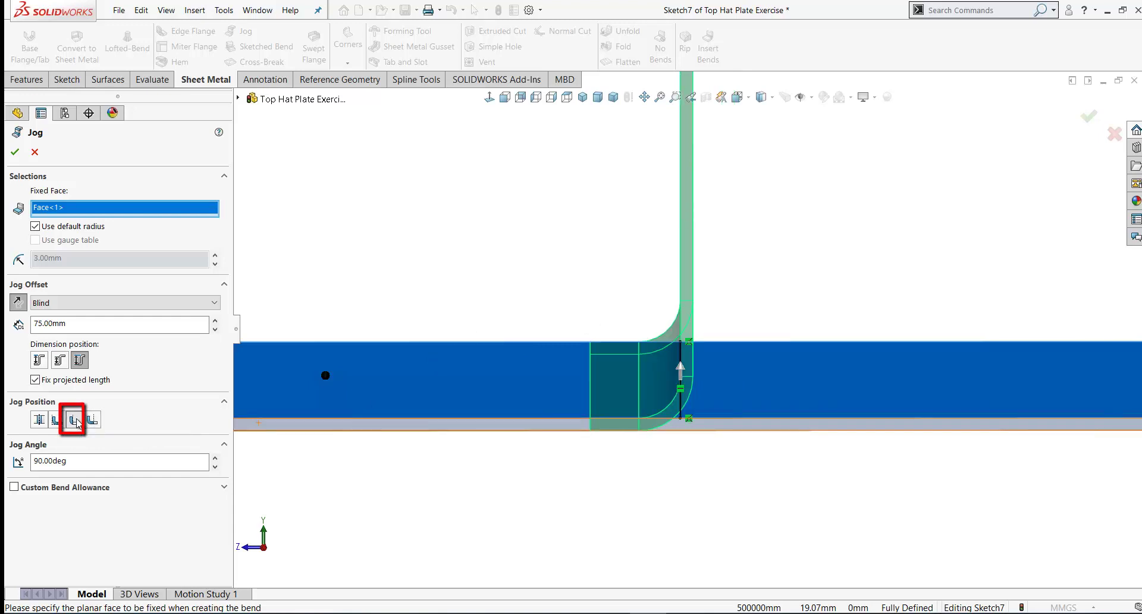
left_click(81, 360)
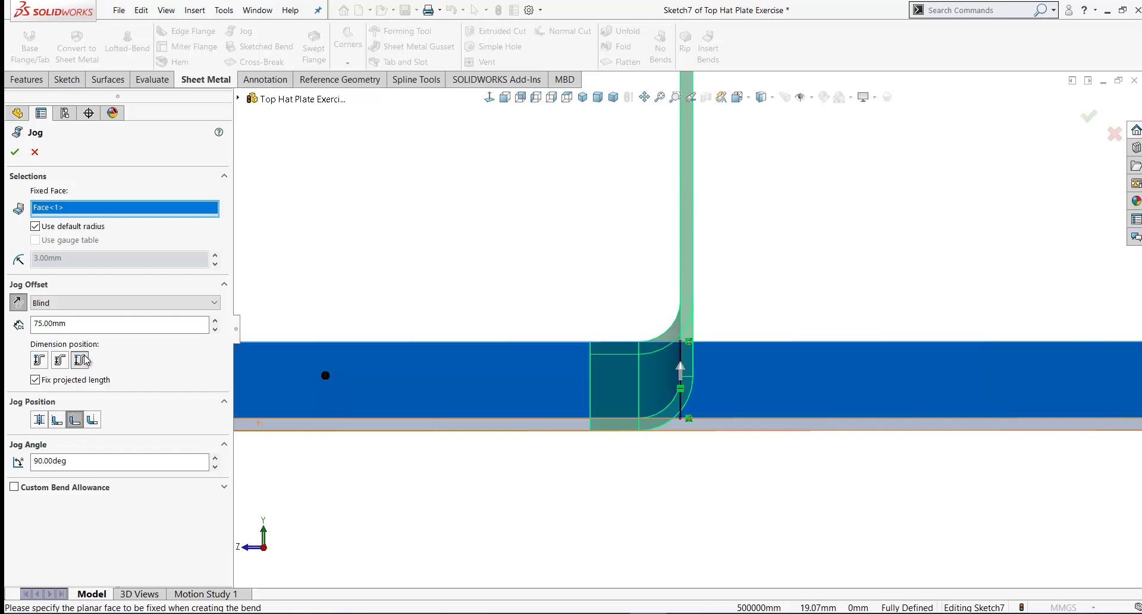
left_click(75, 420)
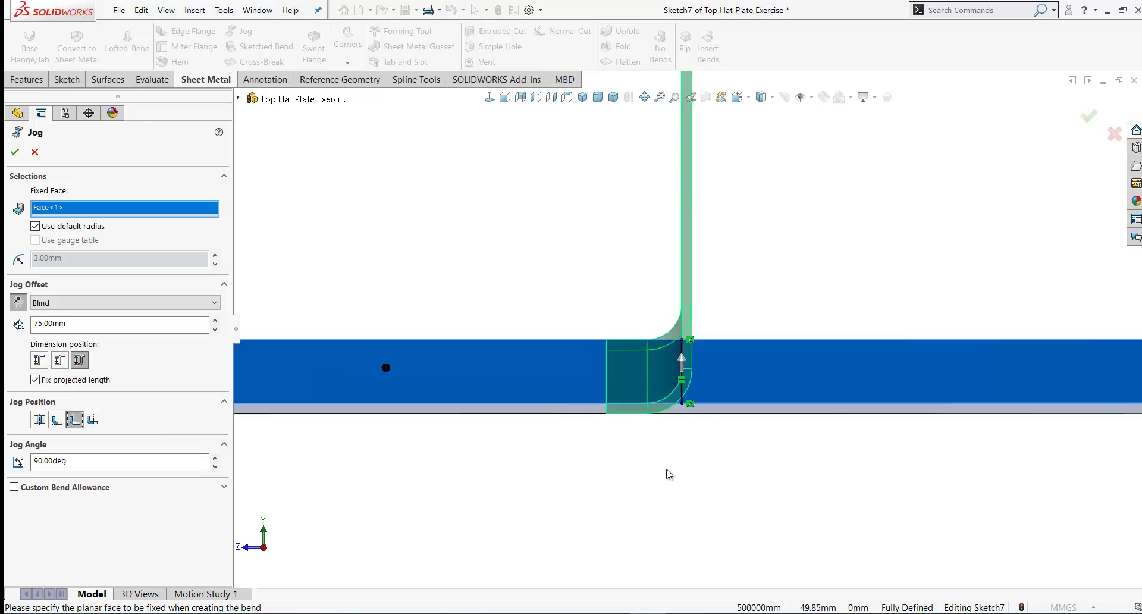
key("ctrl+7")
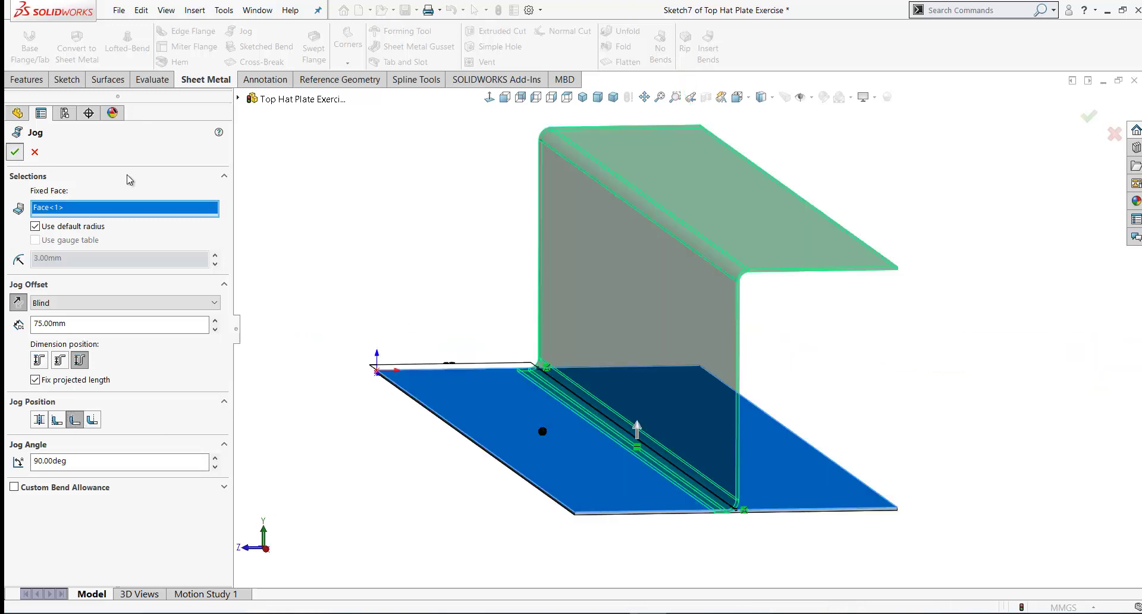
Confirm the jog feature and orbit to view the stepped part
key("Return")
scroll(517, 268, "down", 5)
scroll(693, 448, "up", 5)
middle_click_drag(693, 448, 706, 364)
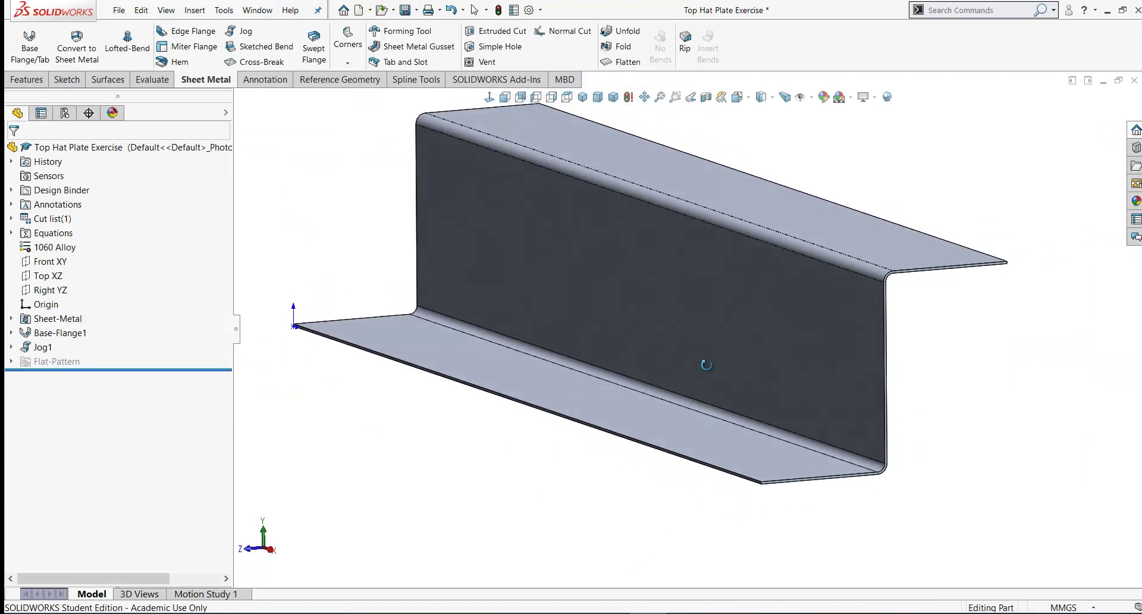
scroll(706, 365, "down", 5)
Measure the large face to the thin edge face, reading a 50 mm normal distance
left_click(144, 83)
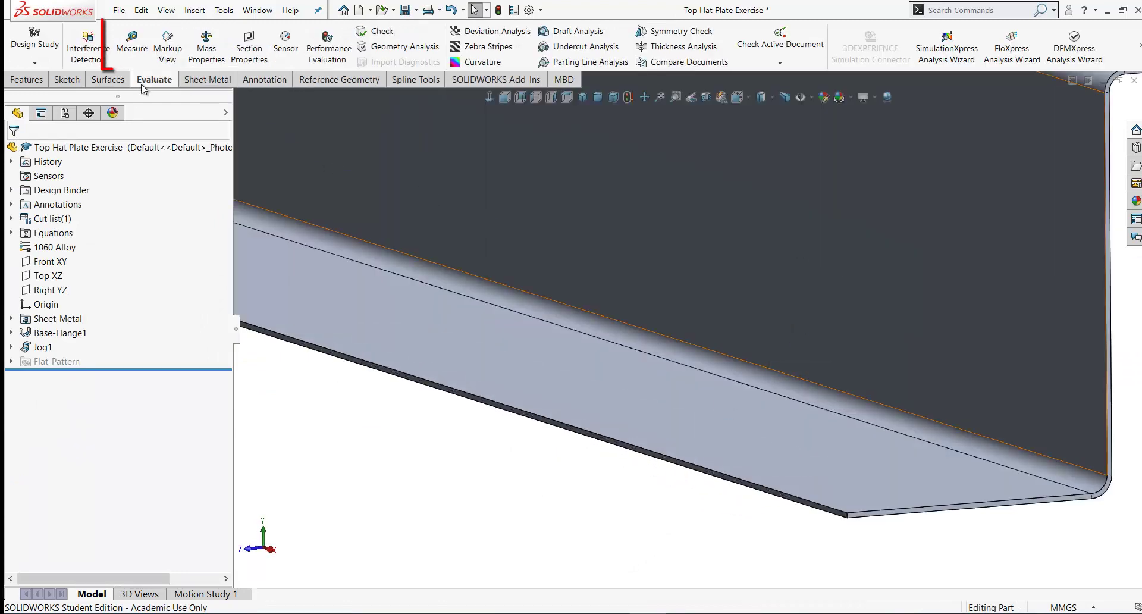
left_click(131, 45)
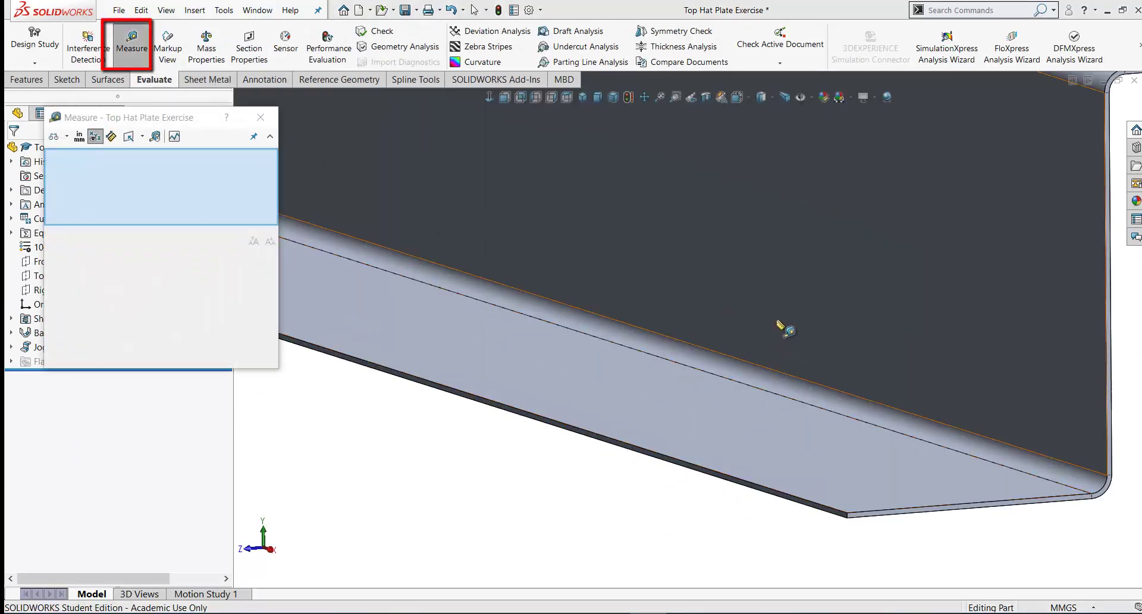
left_click(765, 306)
scroll(706, 391, "down", 5)
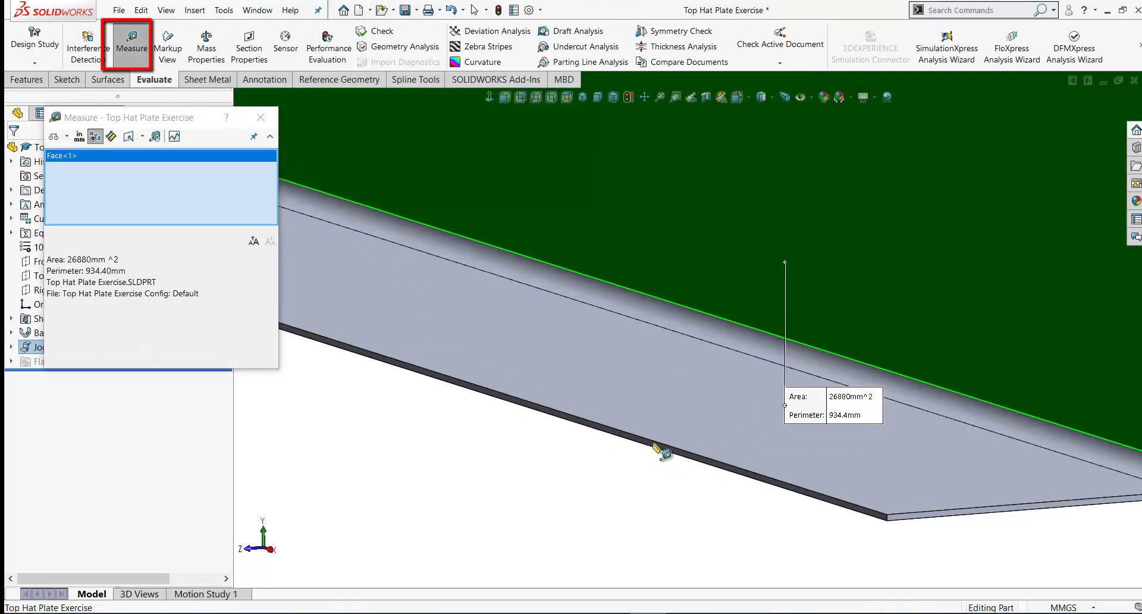
left_click(635, 416)
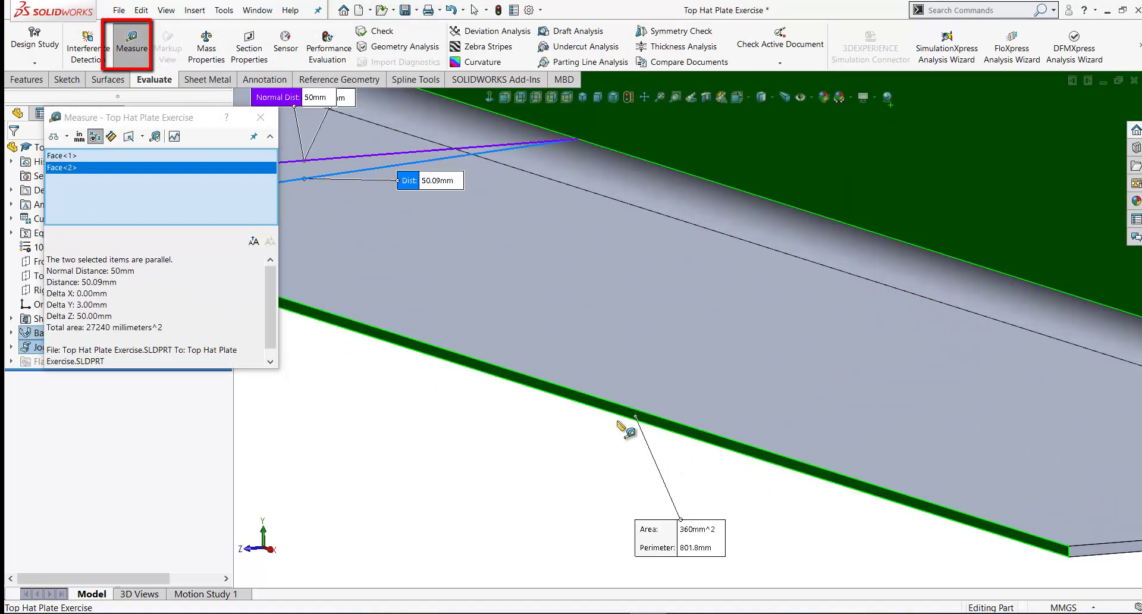
scroll(597, 434, "up", 6)
scroll(667, 333, "down", 5)
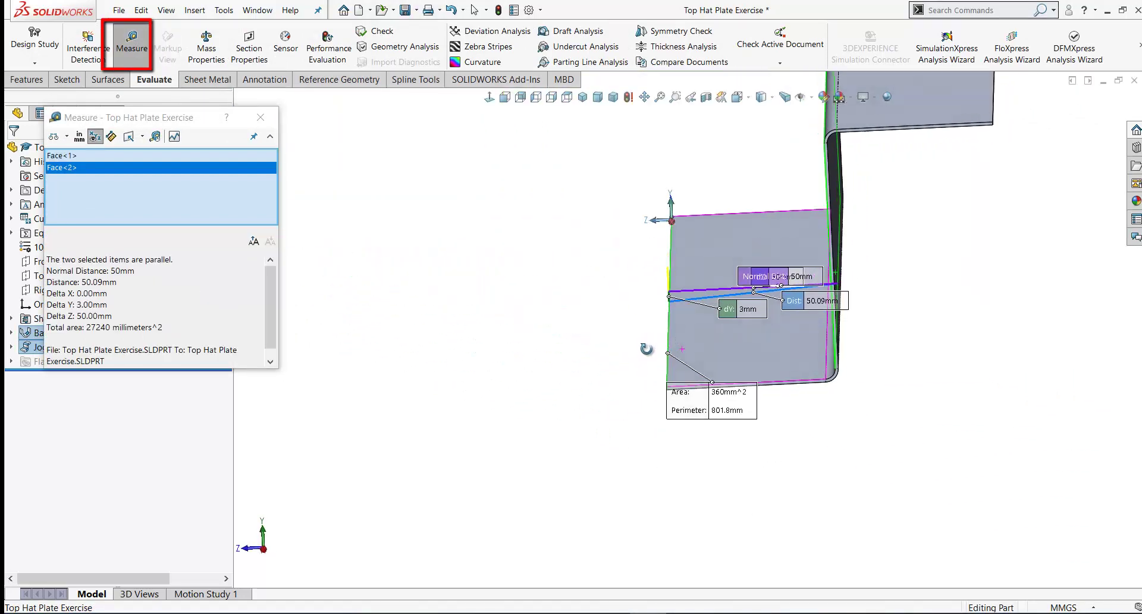
left_click_drag(693, 249, 559, 250)
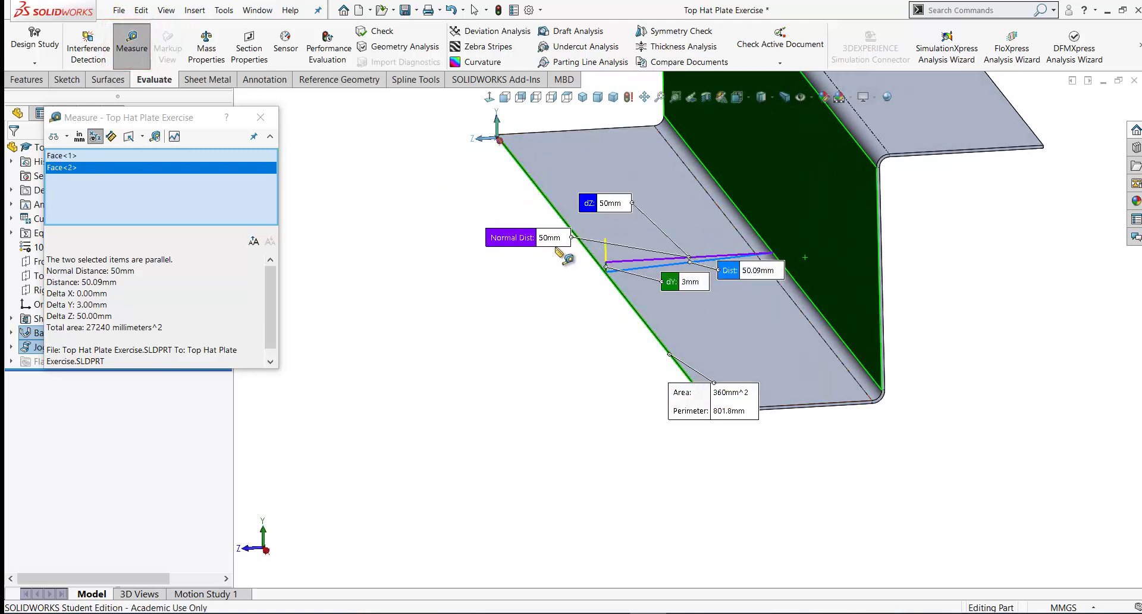
scroll(476, 318, "down", 2)
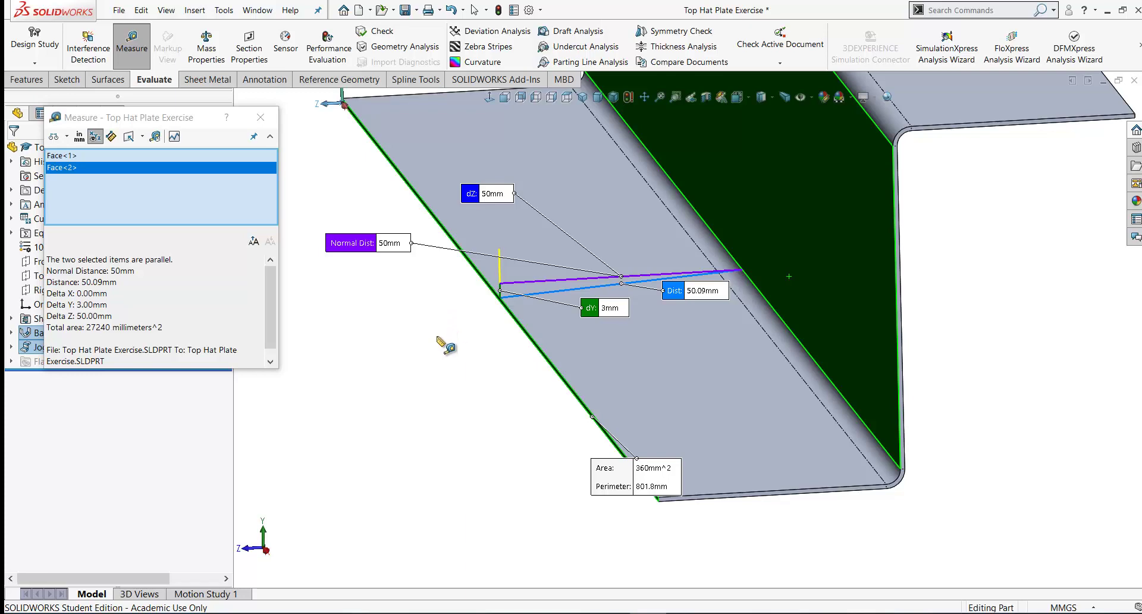
scroll(440, 333, "up", 3)
middle_click_drag(434, 308, 690, 214)
key("Escape")
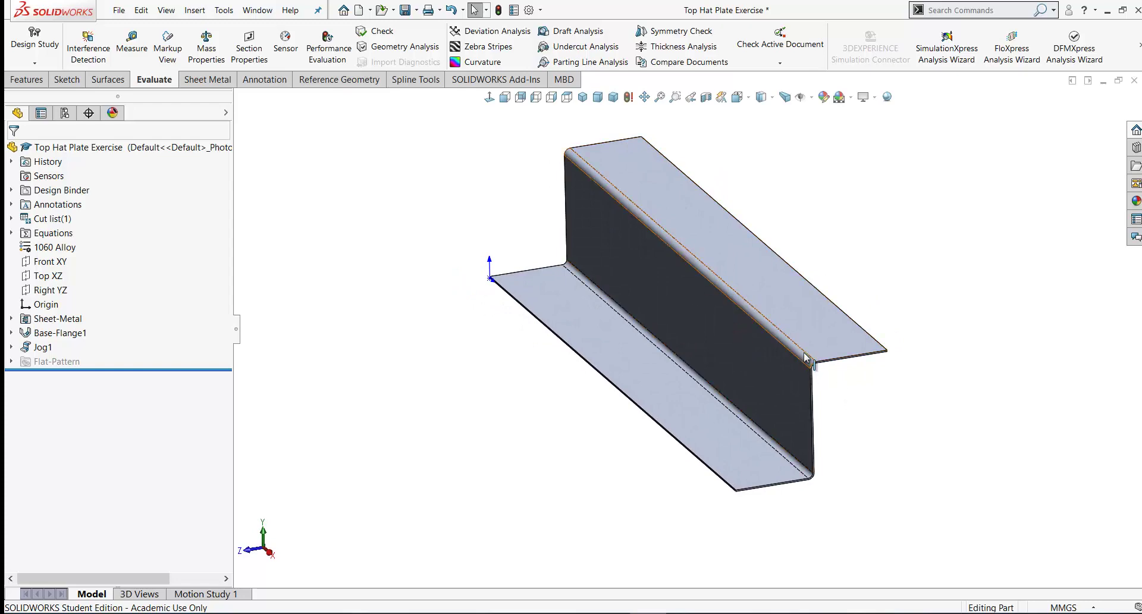
Fit the whole part in the window and switch to the Top view
middle_click_drag(786, 302, 742, 291)
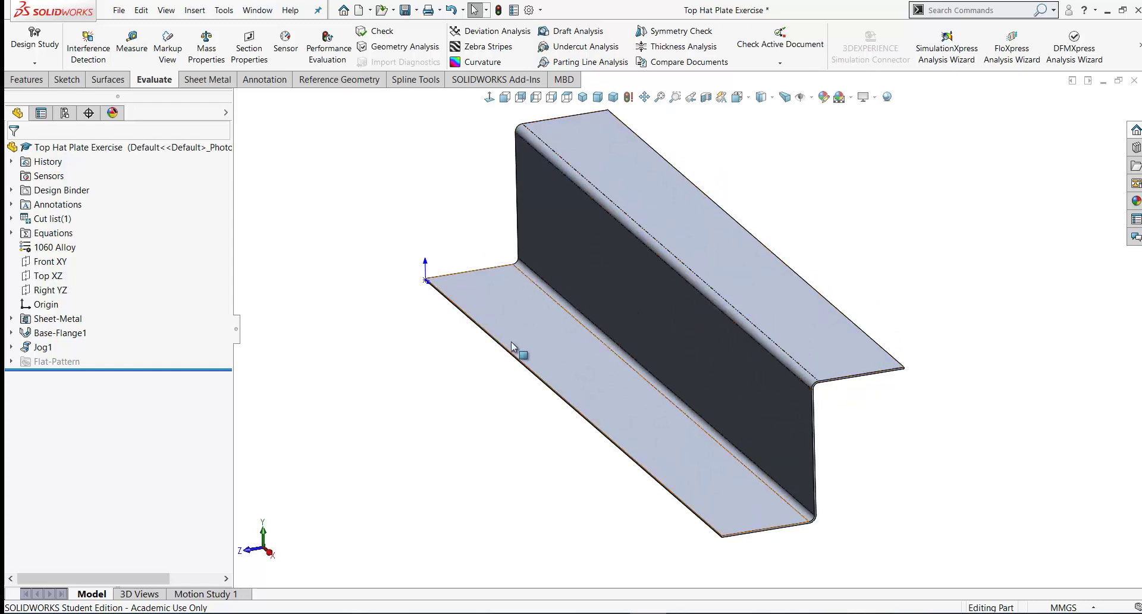
scroll(673, 262, "down", 2)
key("f")
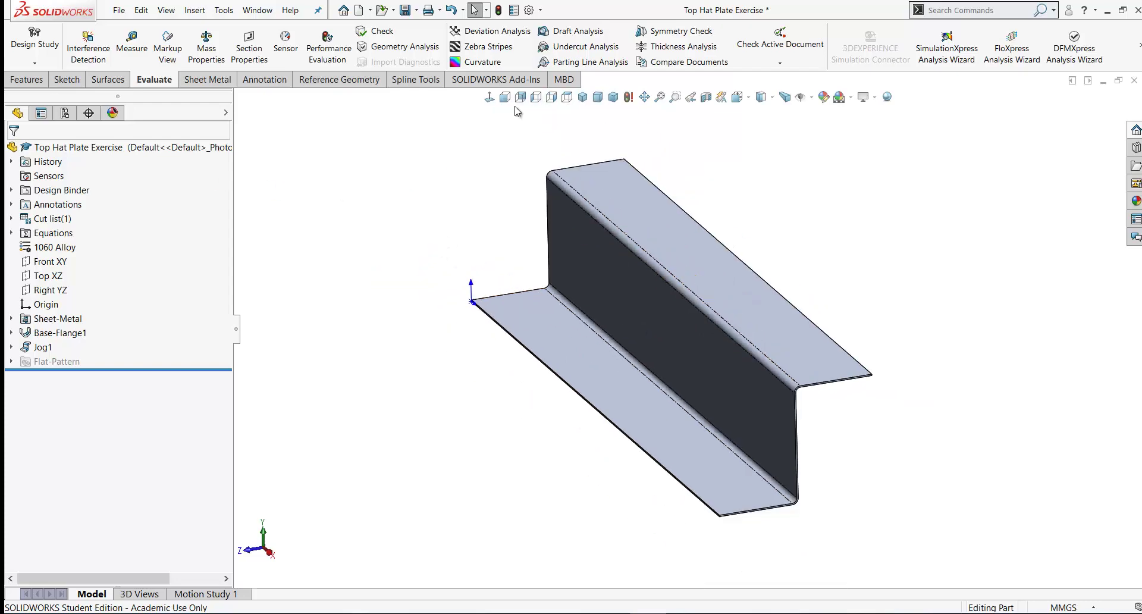
left_click(567, 97)
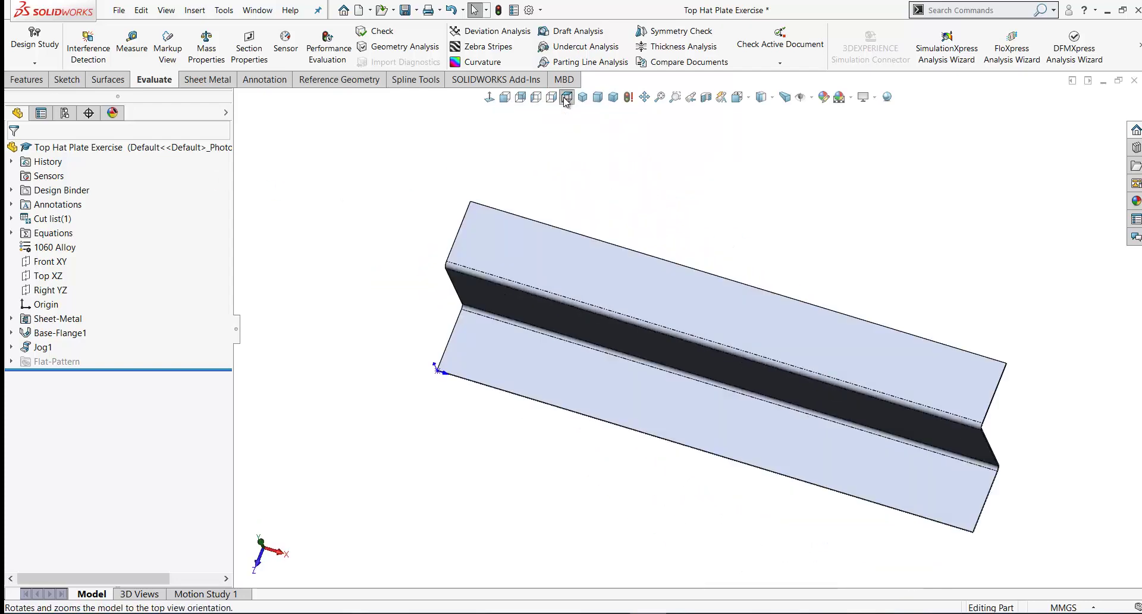
scroll(484, 316, "down", 2)
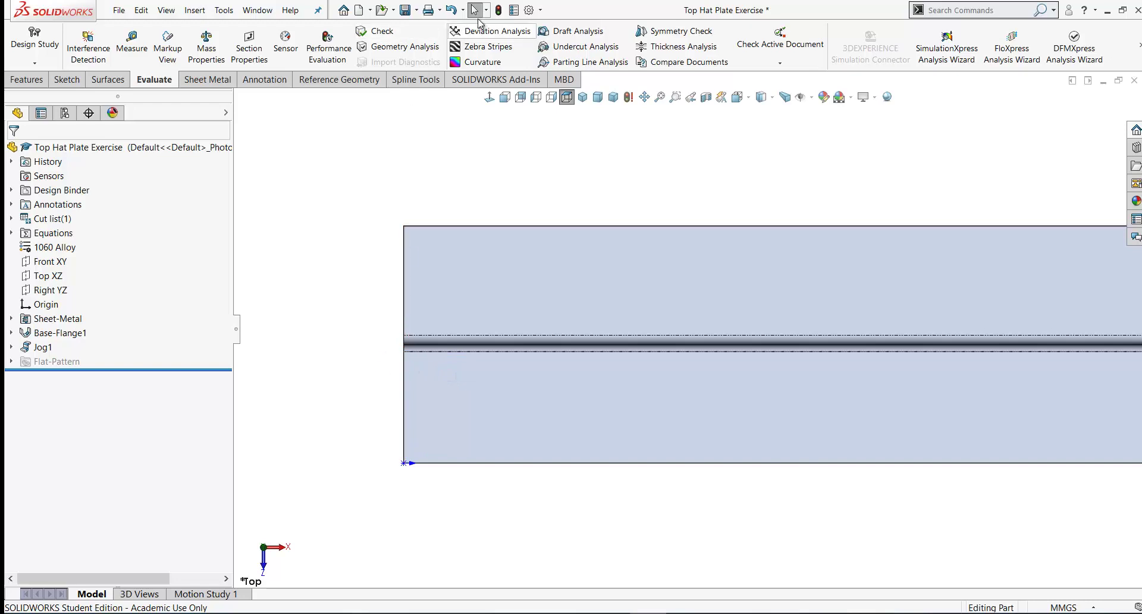
Set Part/Assembly tangent edge display to As phantom in System Options > Display
left_click(540, 11)
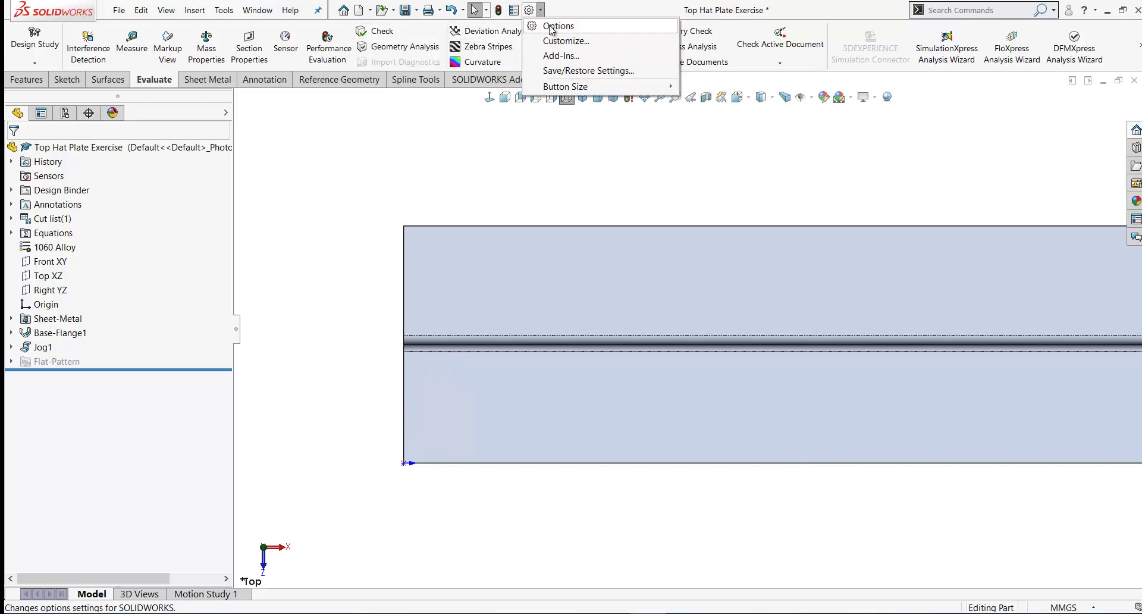
left_click(550, 26)
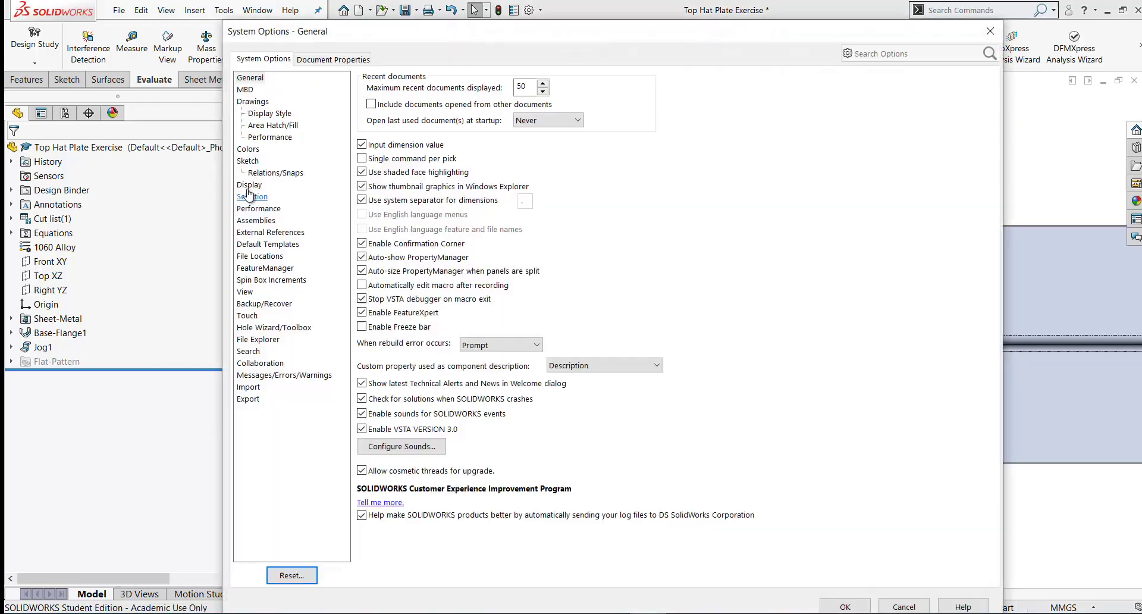
left_click(251, 185)
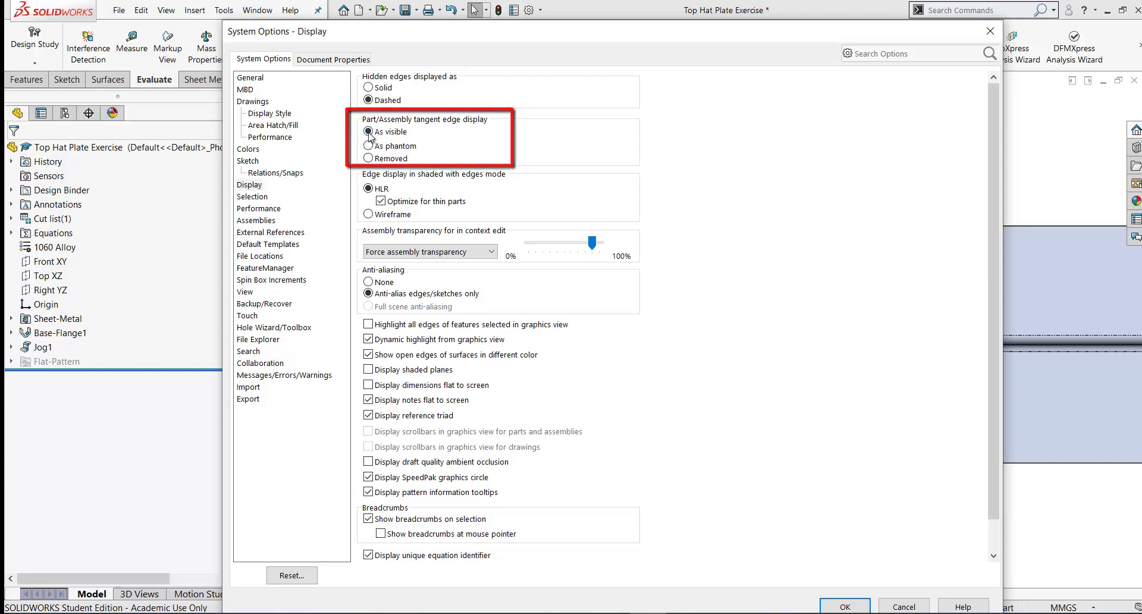
left_click(845, 606)
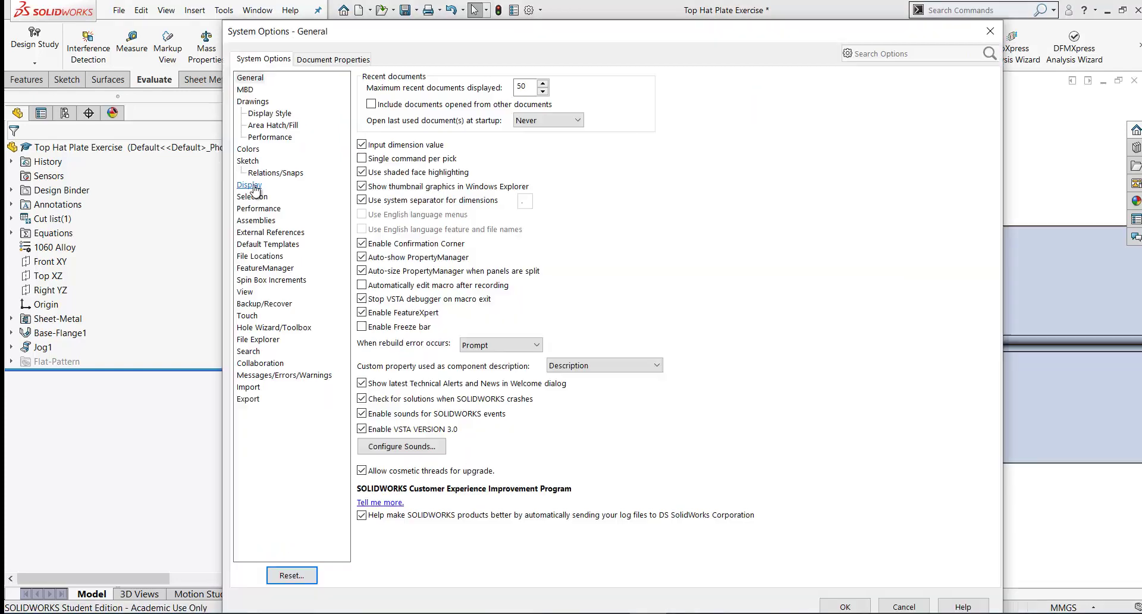
left_click(250, 184)
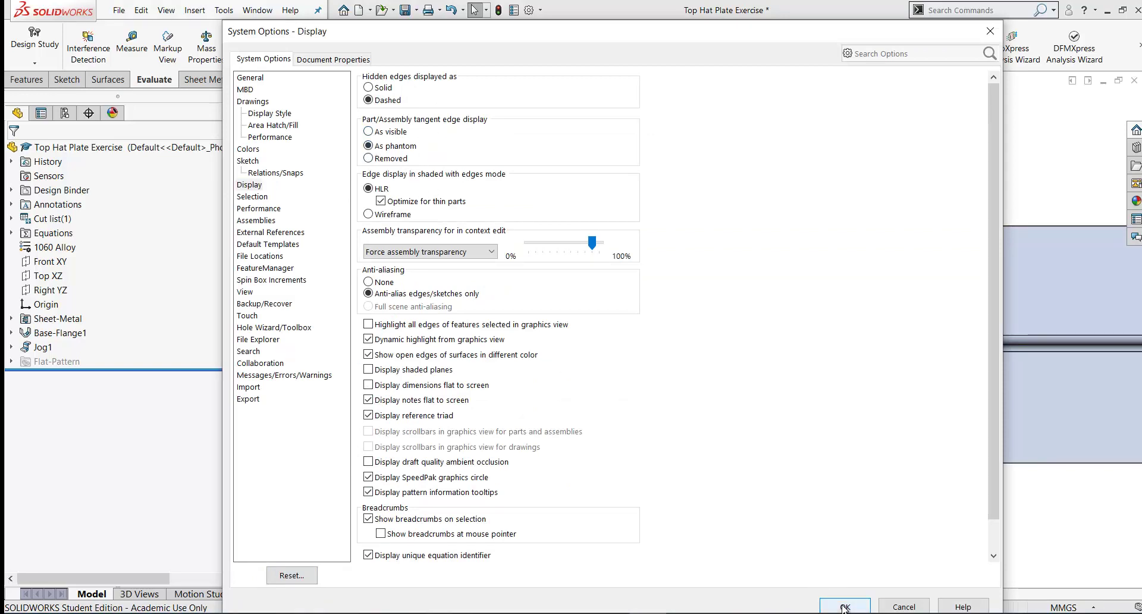
Start a sketch on the lower flange and draw a vertical centre line up from its bottom edge
key("Return")
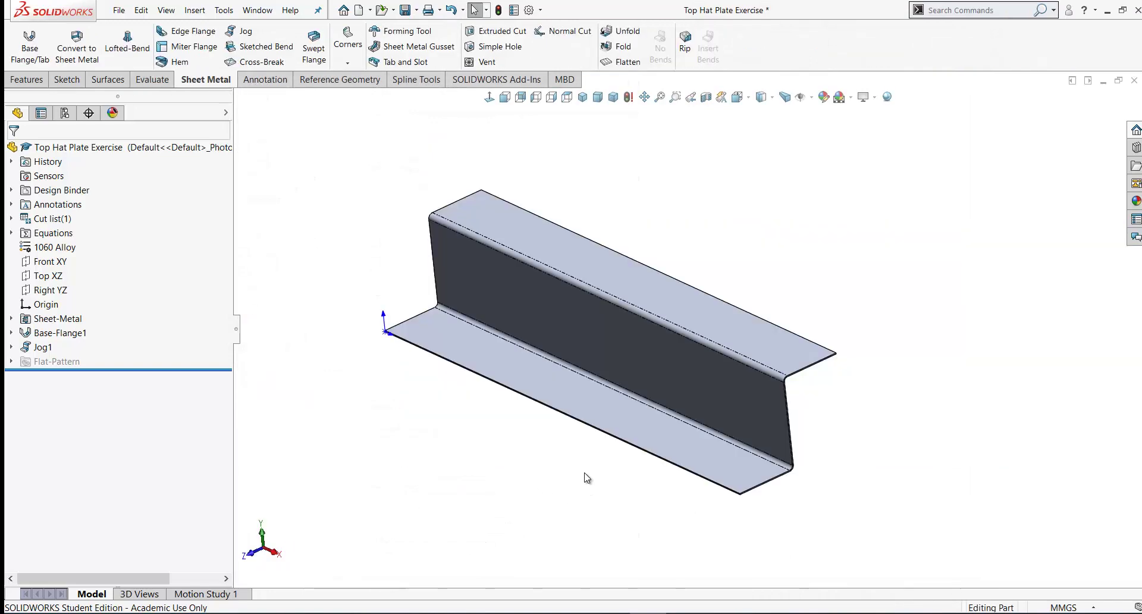
scroll(587, 478, "down", 2)
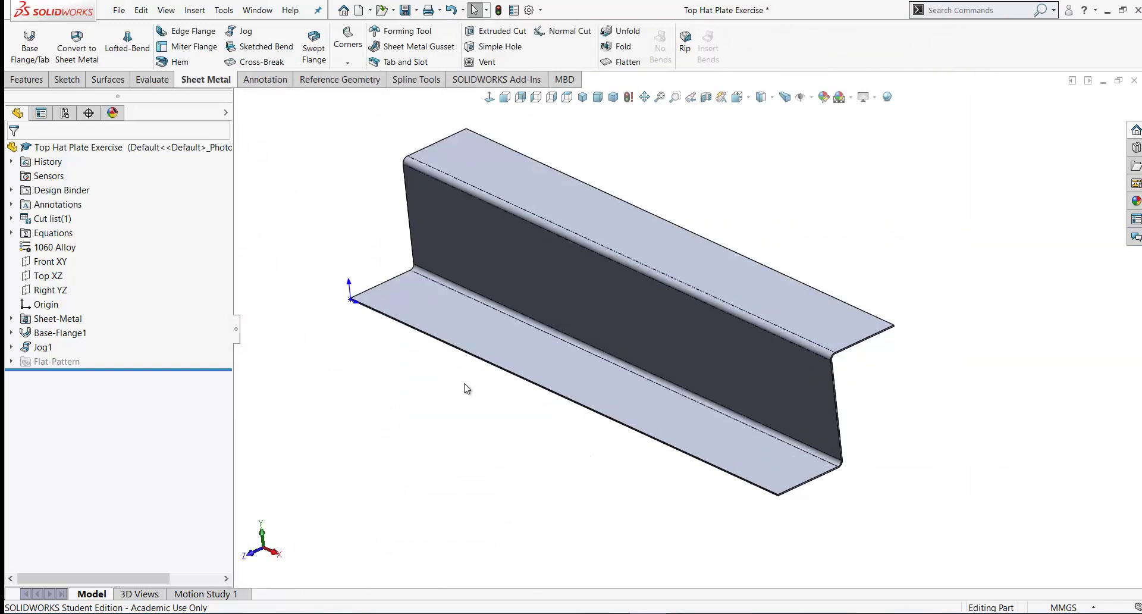
left_click(531, 356)
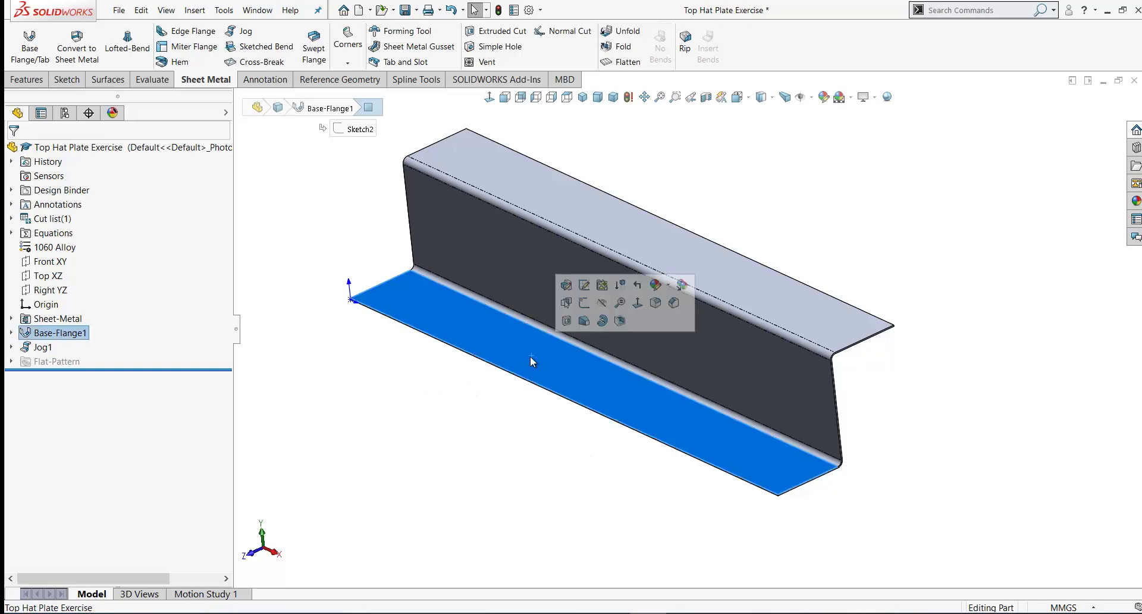
left_click(584, 304)
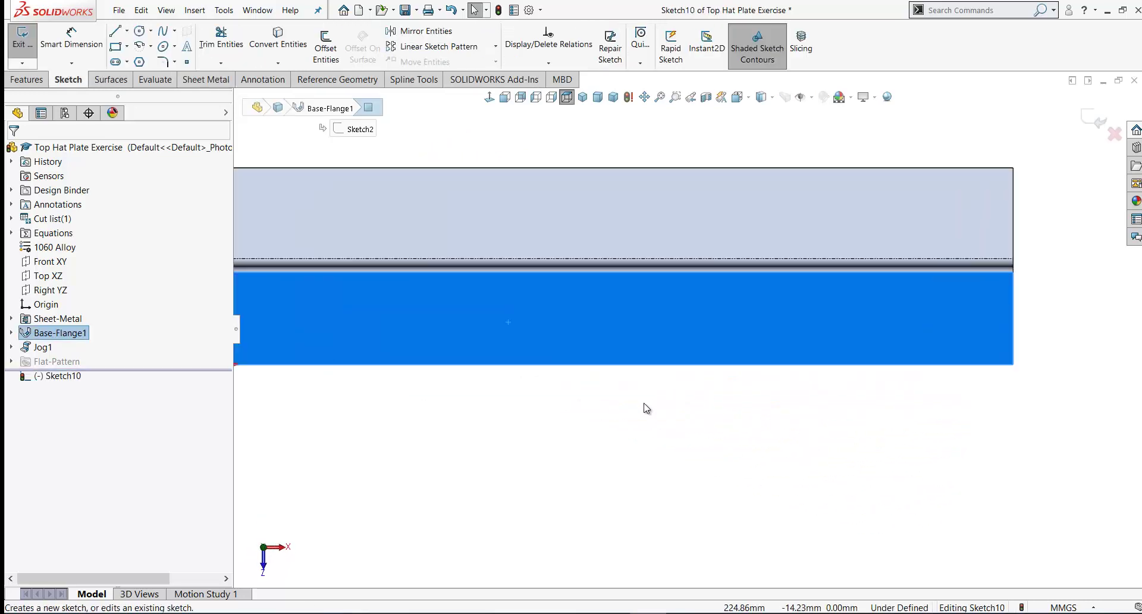
right_click_drag(634, 458, 560, 458)
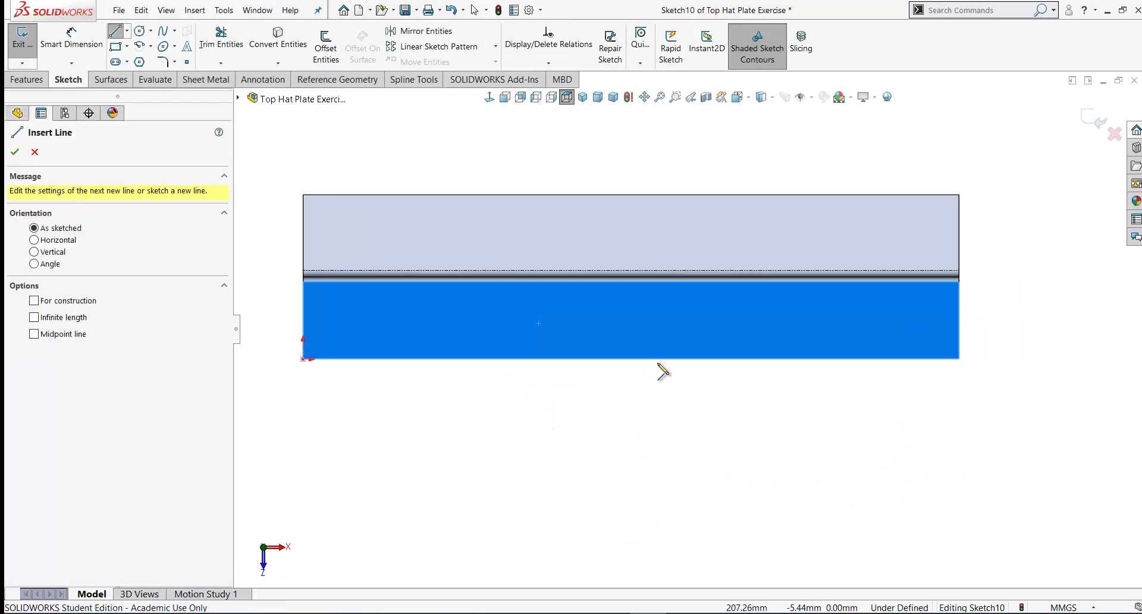
left_click(631, 358)
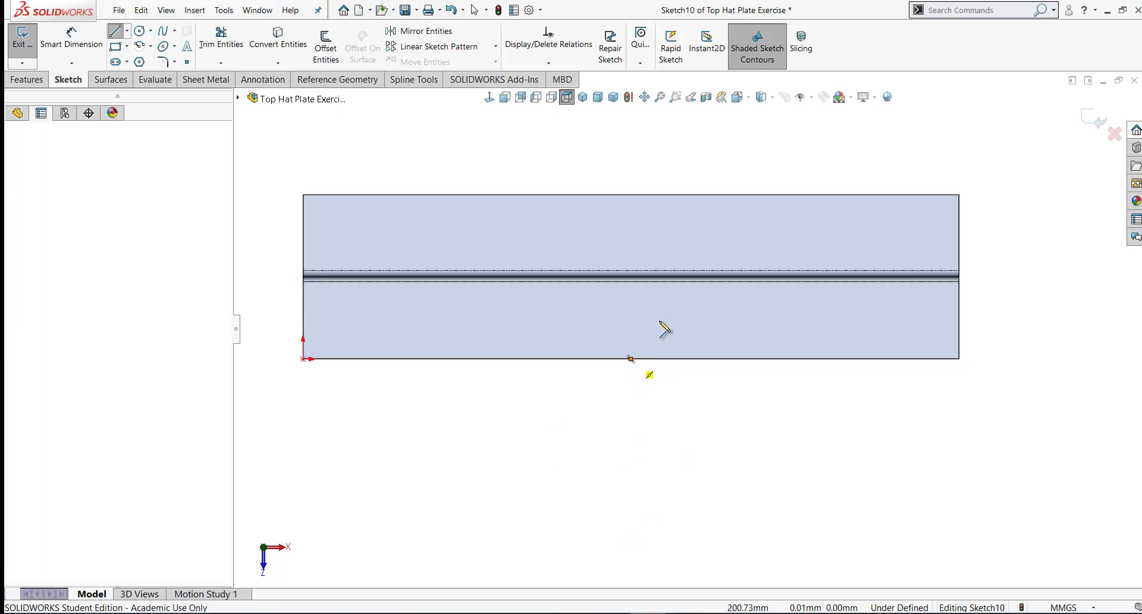
left_click(631, 291)
right_click(631, 304)
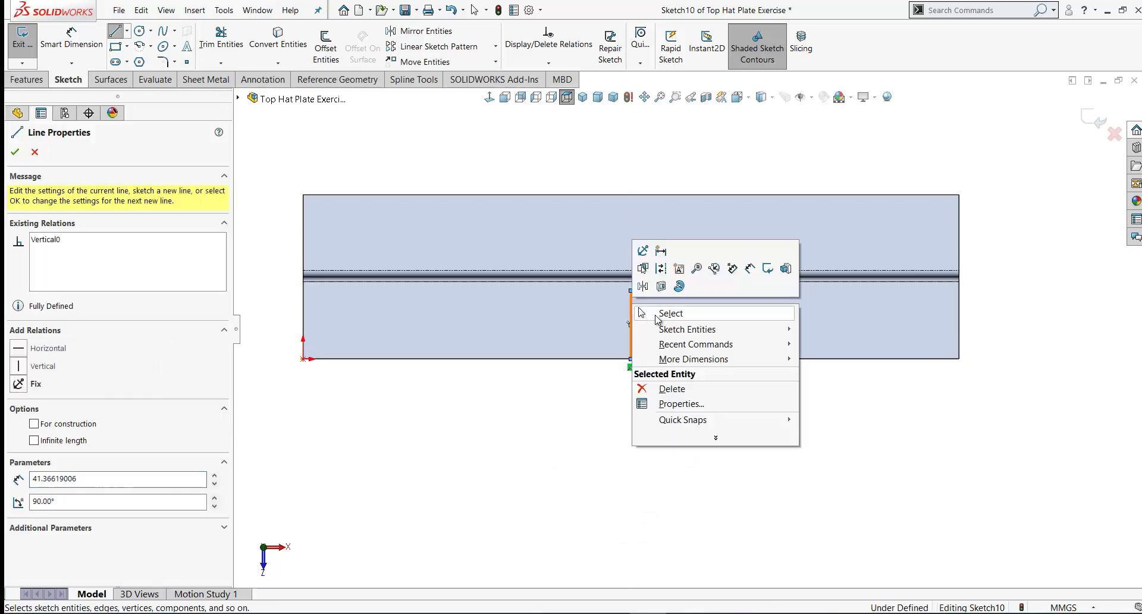
left_click(670, 313)
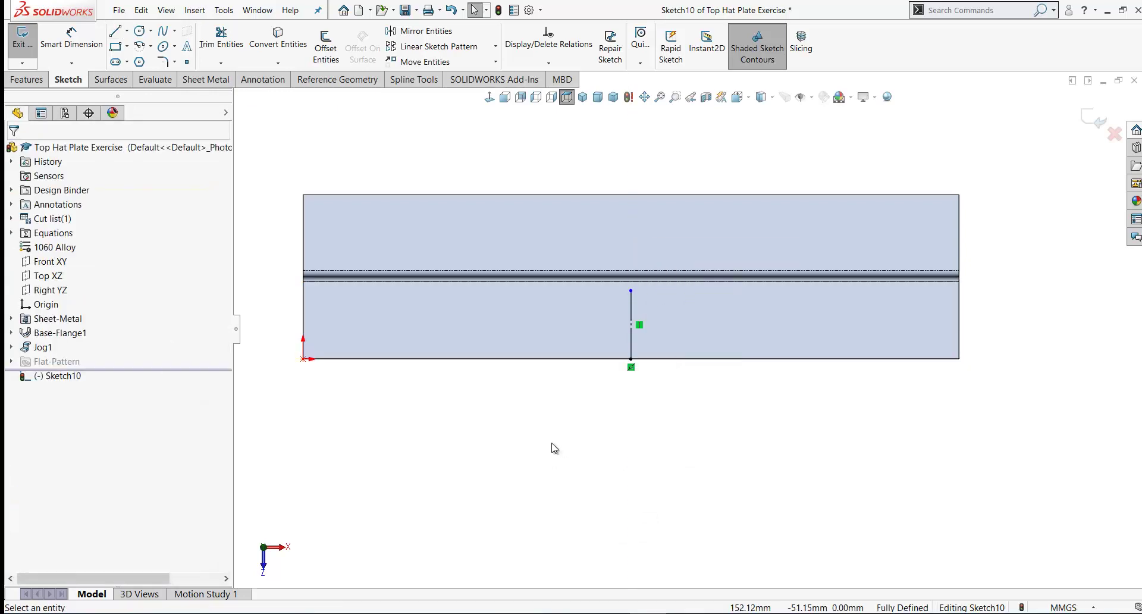
Draw two circles either side of the line and make them symmetric about it
mouse_move(553, 447)
right_mouse_down()
mouse_move(537, 447)
mouse_move(636, 449)
right_mouse_up()
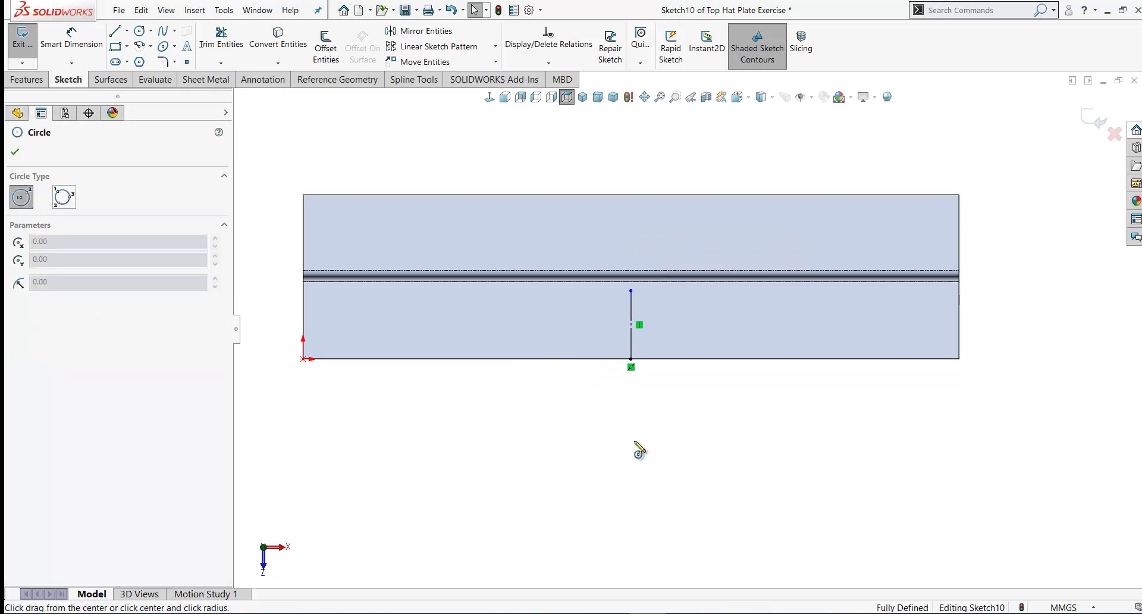
left_click(513, 314)
left_click(528, 317)
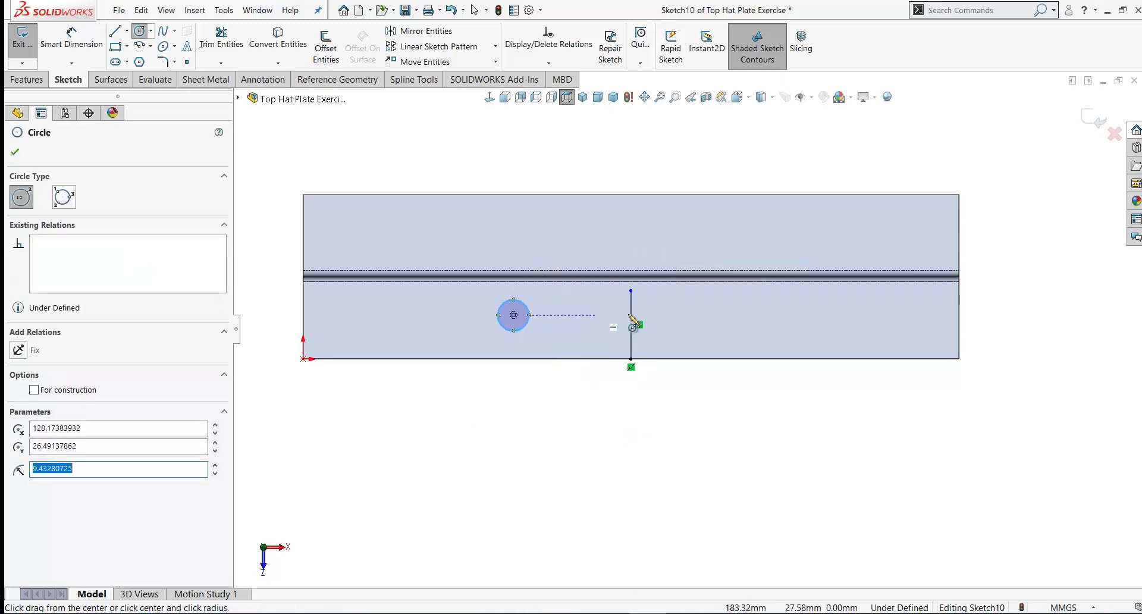
left_click(751, 315)
left_click(775, 326)
key("Escape")
scroll(761, 321, "down", 1)
left_click_drag(816, 326, 428, 308)
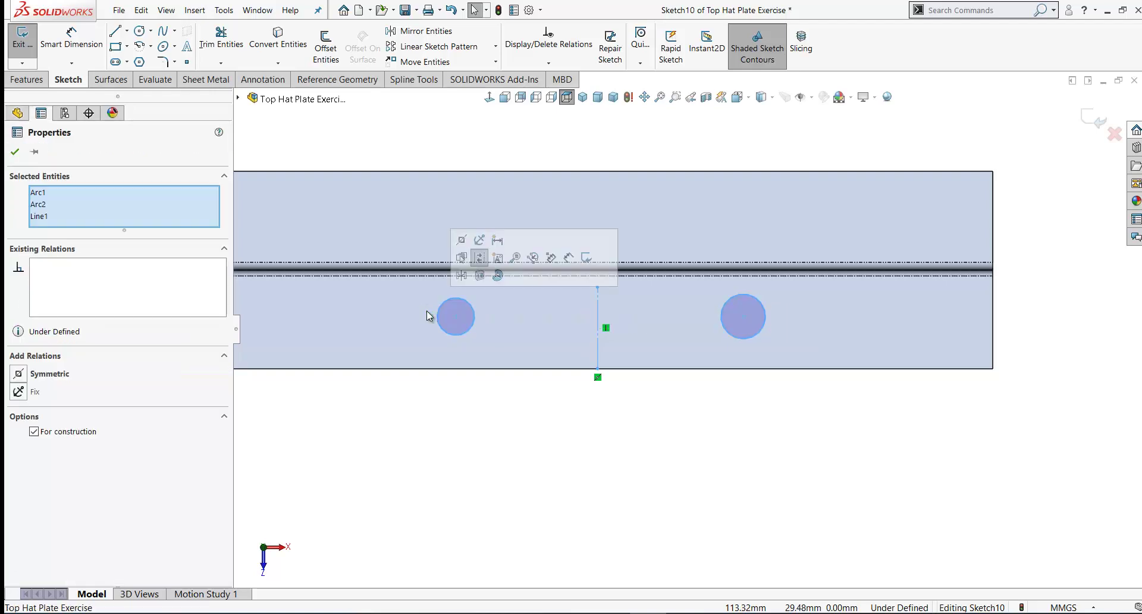
left_click(462, 240)
left_click(742, 468)
Dimension the right circle to Ø12 and 50 mm from the centre line
right_click_drag(742, 468, 747, 456)
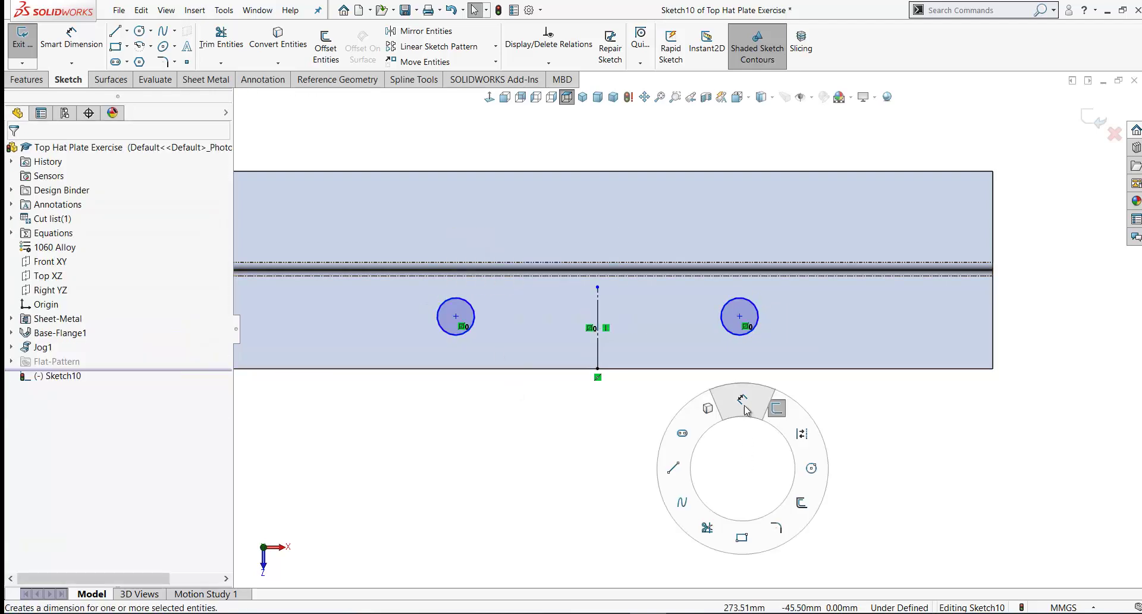
right_click_drag(744, 404, 746, 401)
left_click(758, 334)
left_click(813, 414)
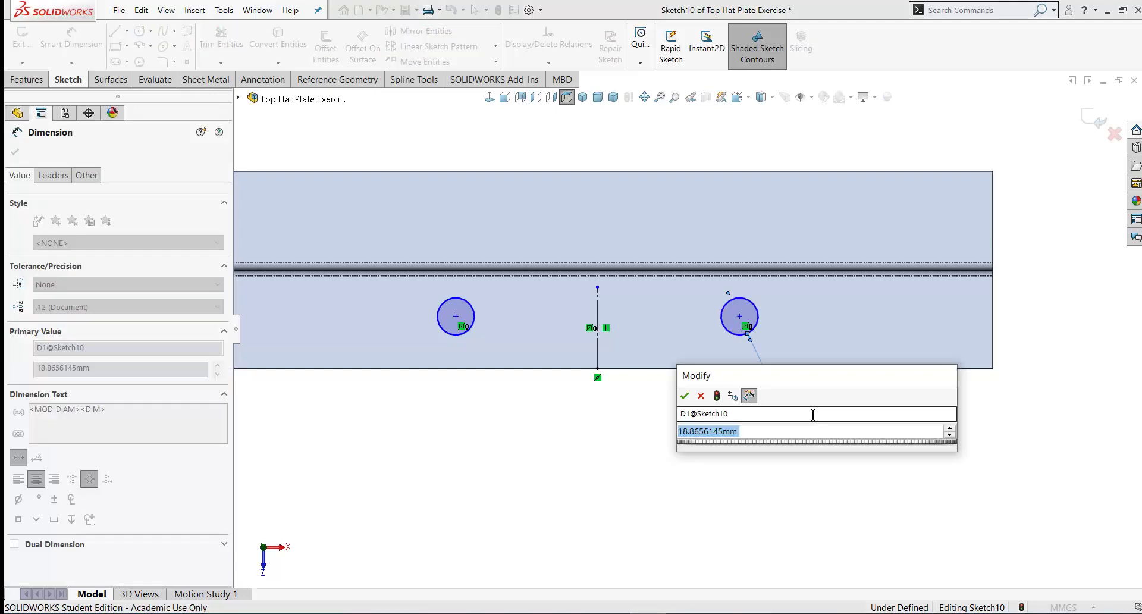
type("12")
key("Return")
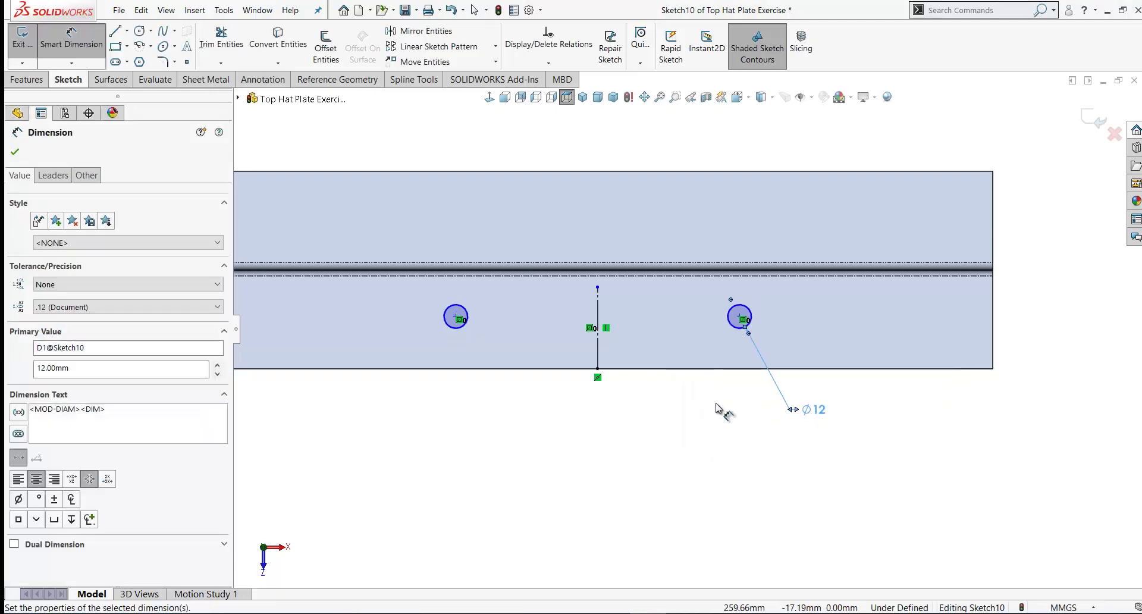
left_click(737, 327)
left_click(598, 350)
left_click(649, 424)
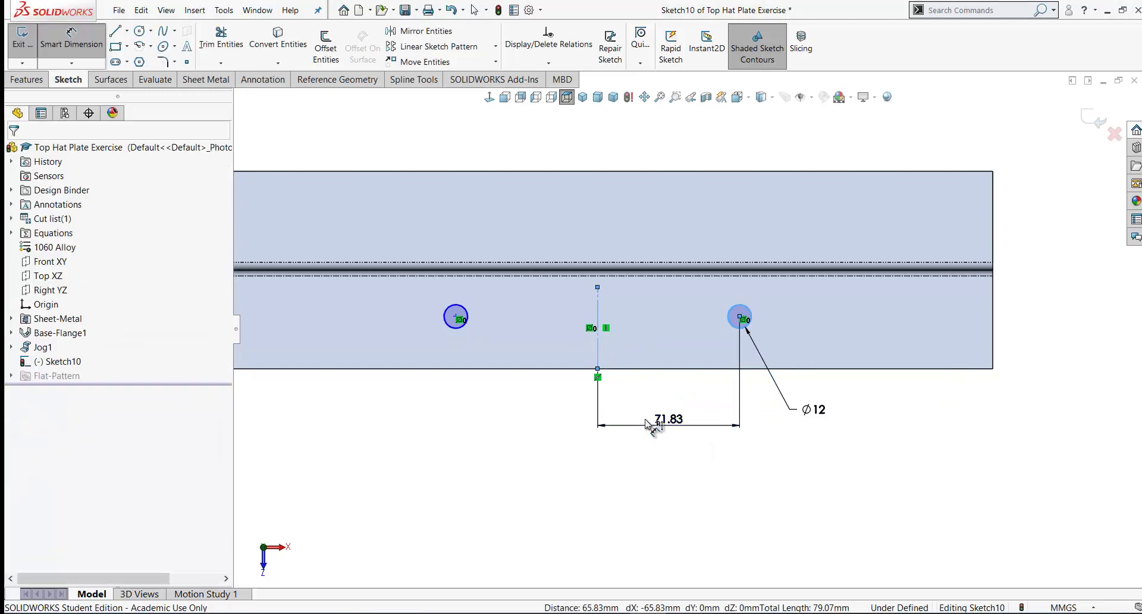
left_click(647, 422)
type("50")
key("Return")
Dimension the right circle 25 mm down from the flange's top edge
scroll(822, 260, "down", 2)
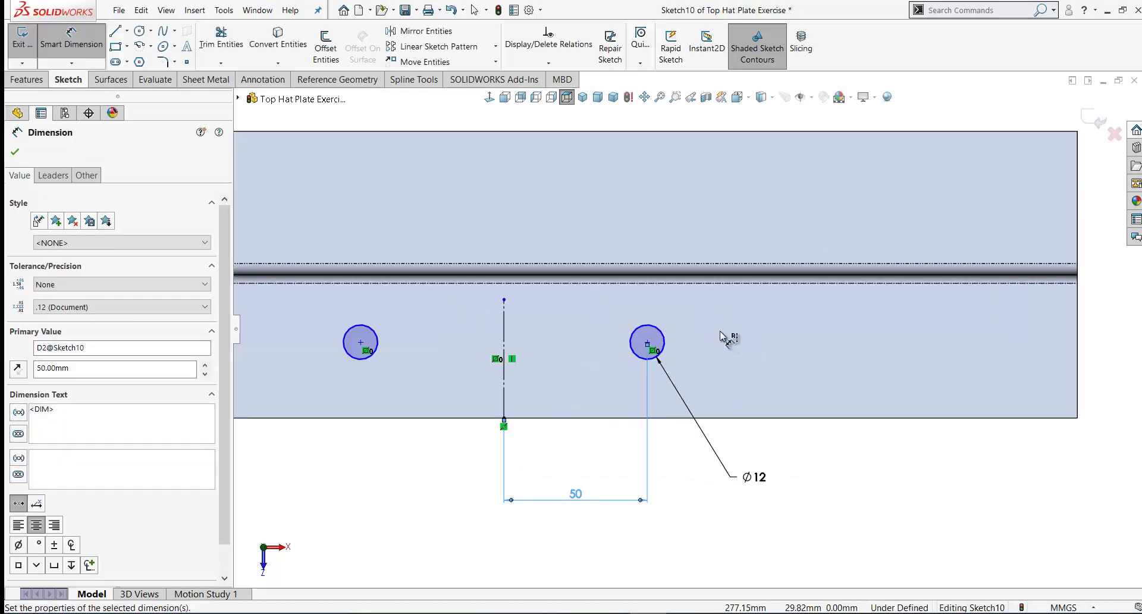
left_click(684, 280)
left_click(662, 347)
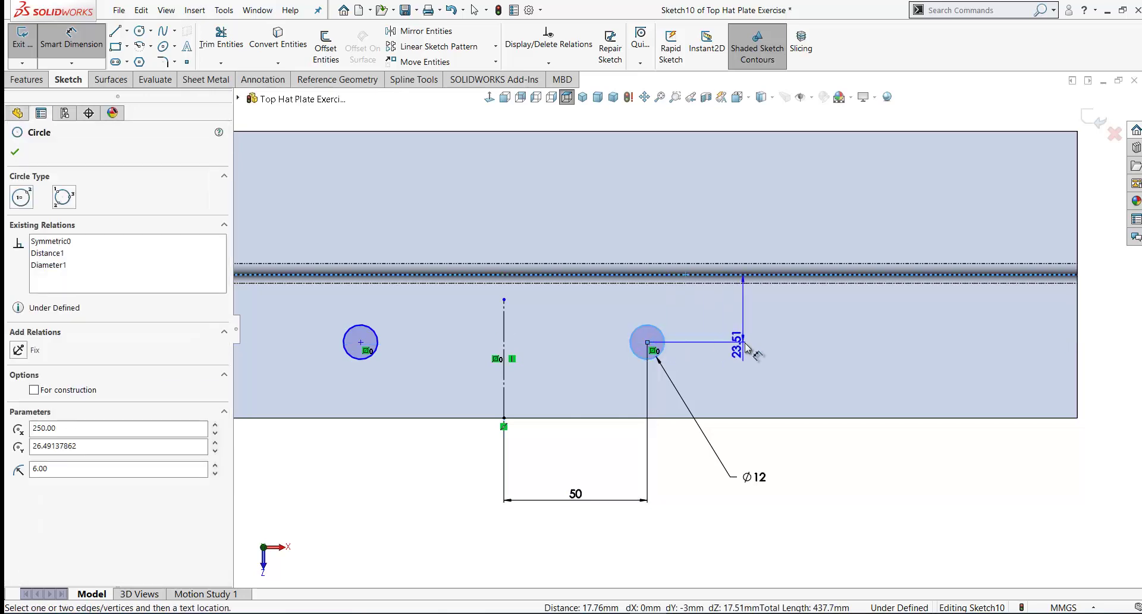
left_click(764, 328)
type("25")
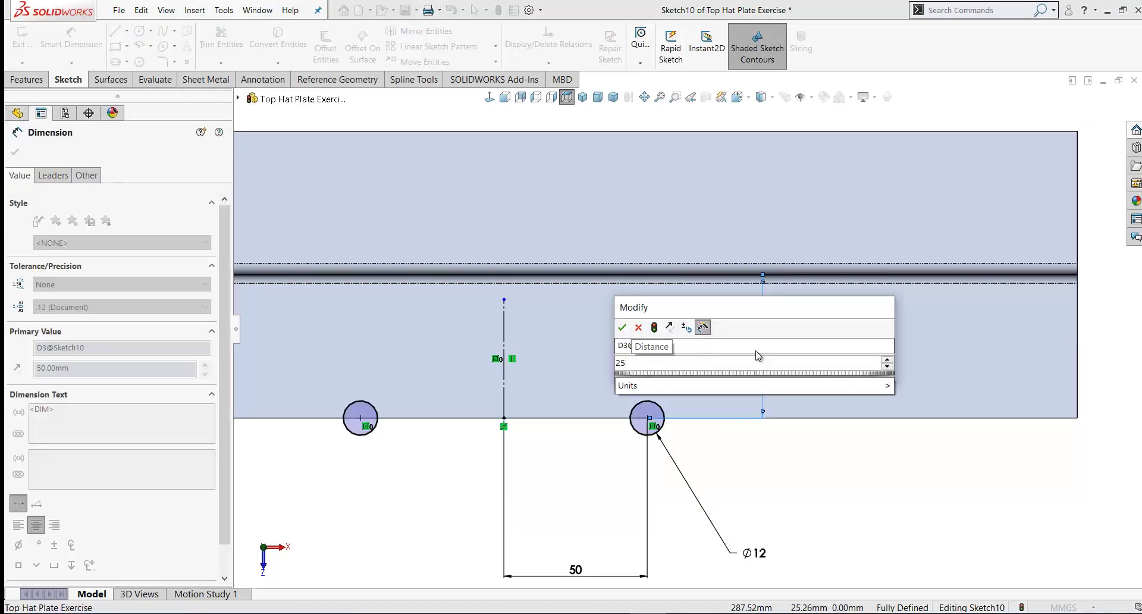
key("Return")
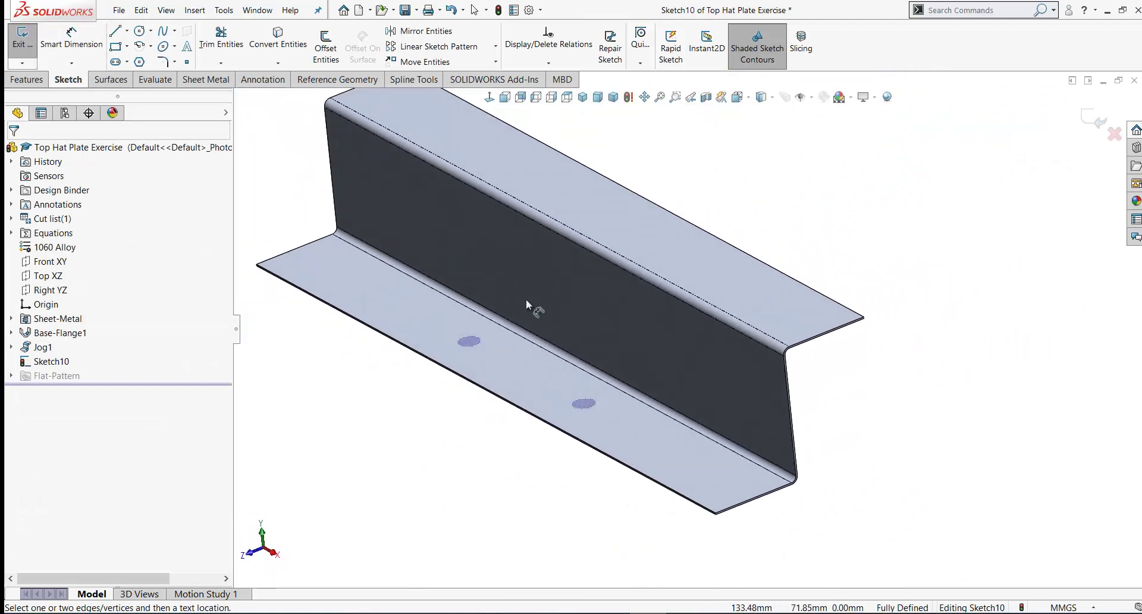
scroll(336, 349, "down", 2)
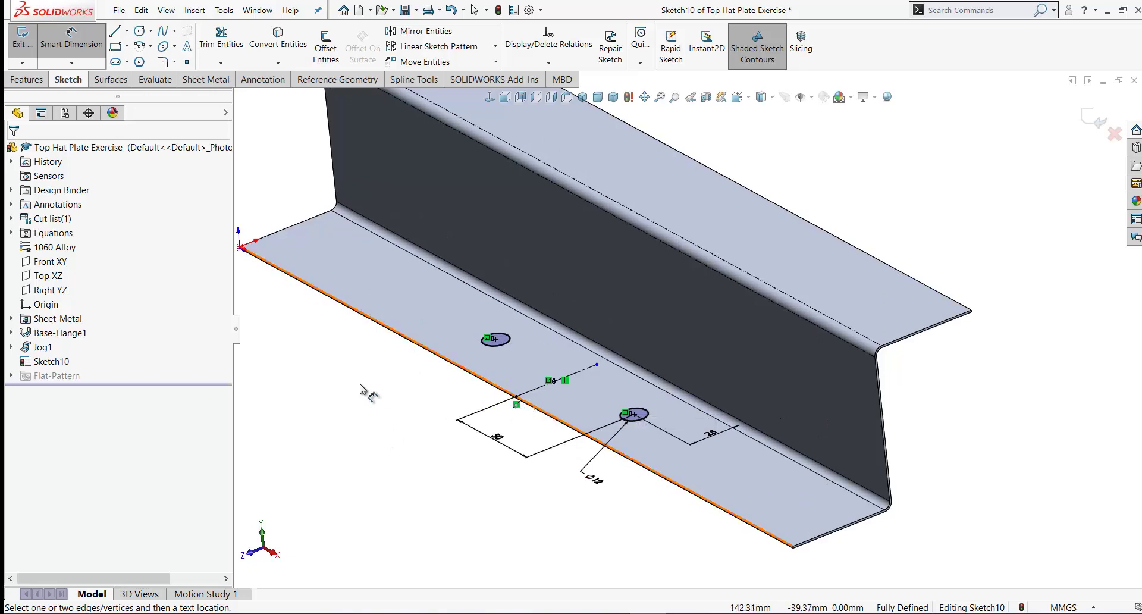
Extrude-cut the two sketched circles through the lower flange, with depth linked to thickness
left_click(27, 79)
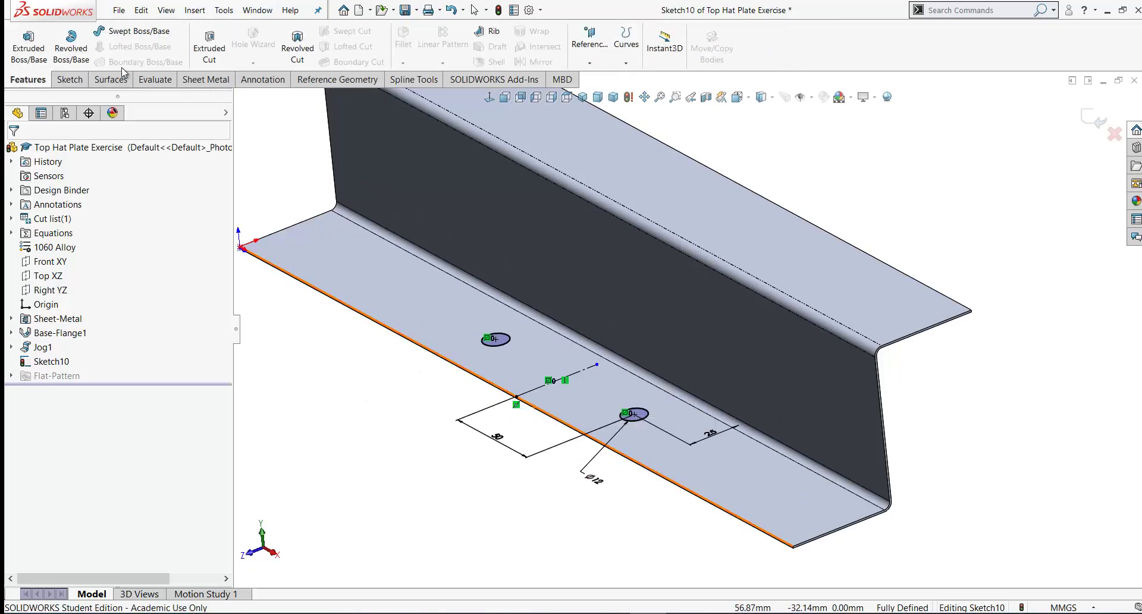
left_click(208, 47)
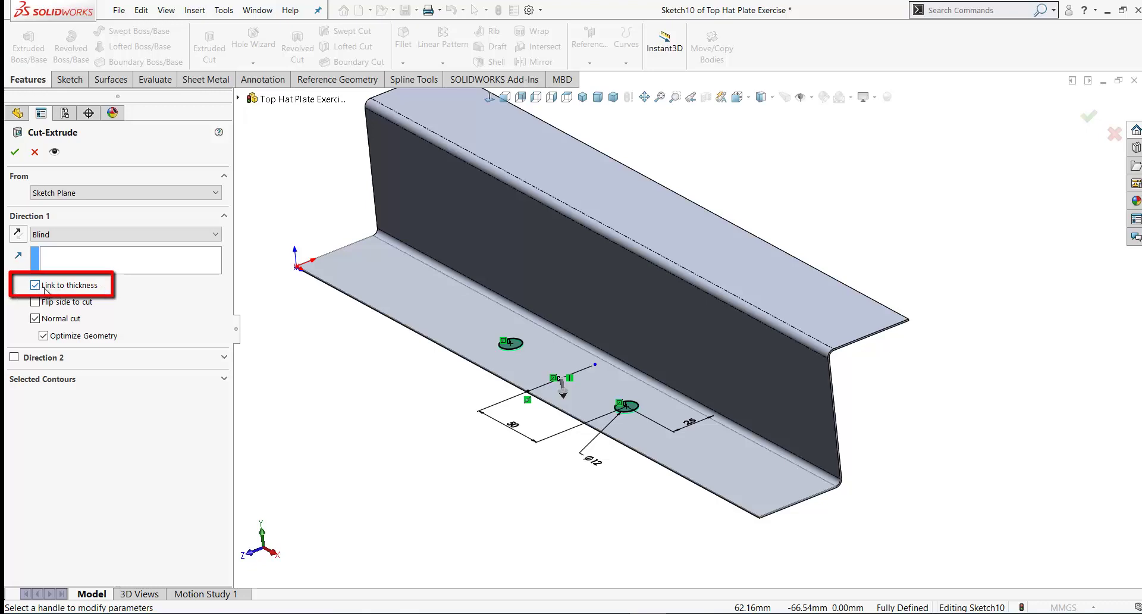
left_click(15, 152)
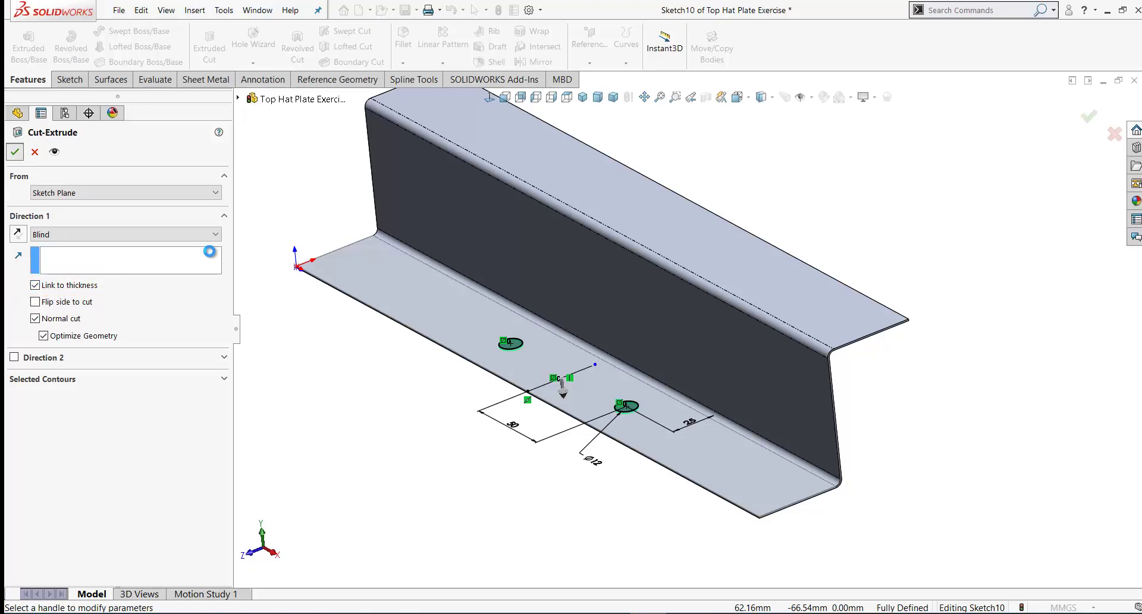
left_click(403, 398)
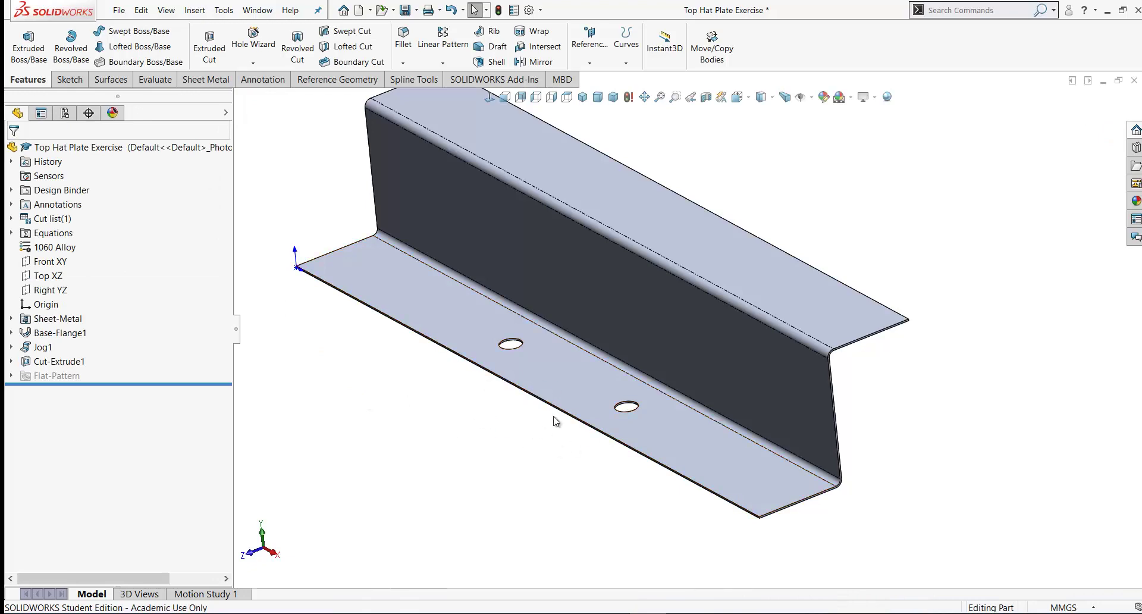
Add a Ø16 Simple Hole on the hat's top face with depth linked to thickness
key("z")
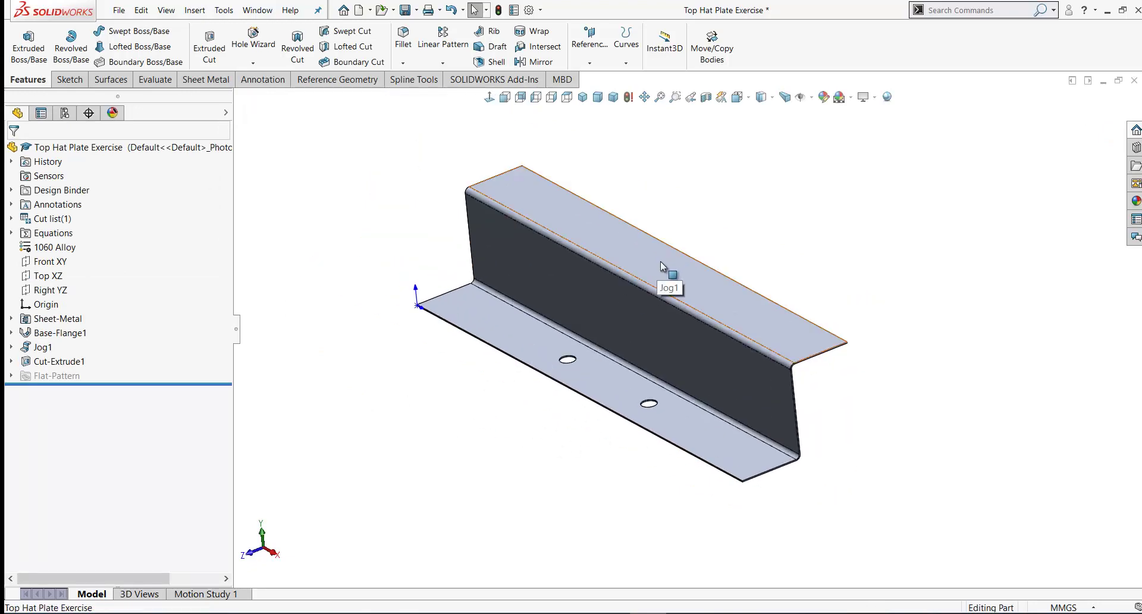
left_click(661, 262)
key("Escape")
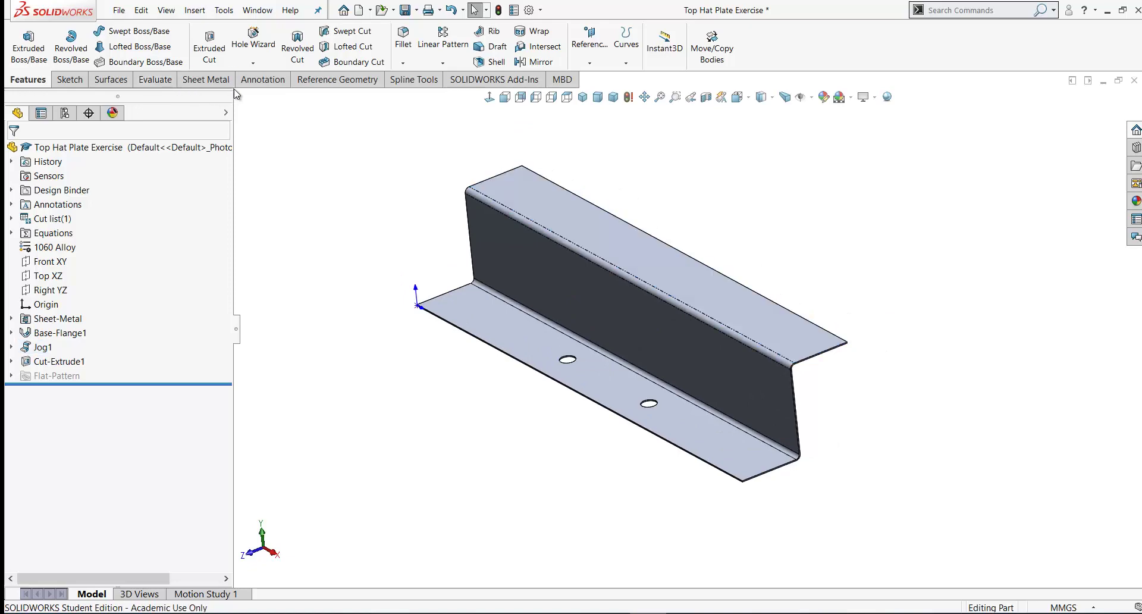
left_click(205, 79)
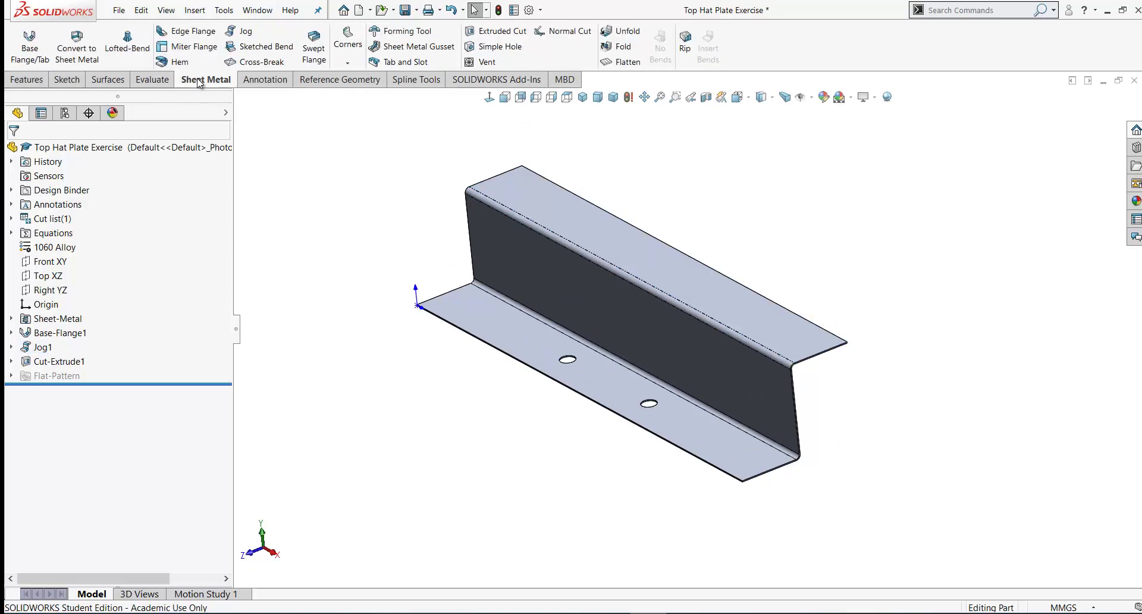
left_click(499, 48)
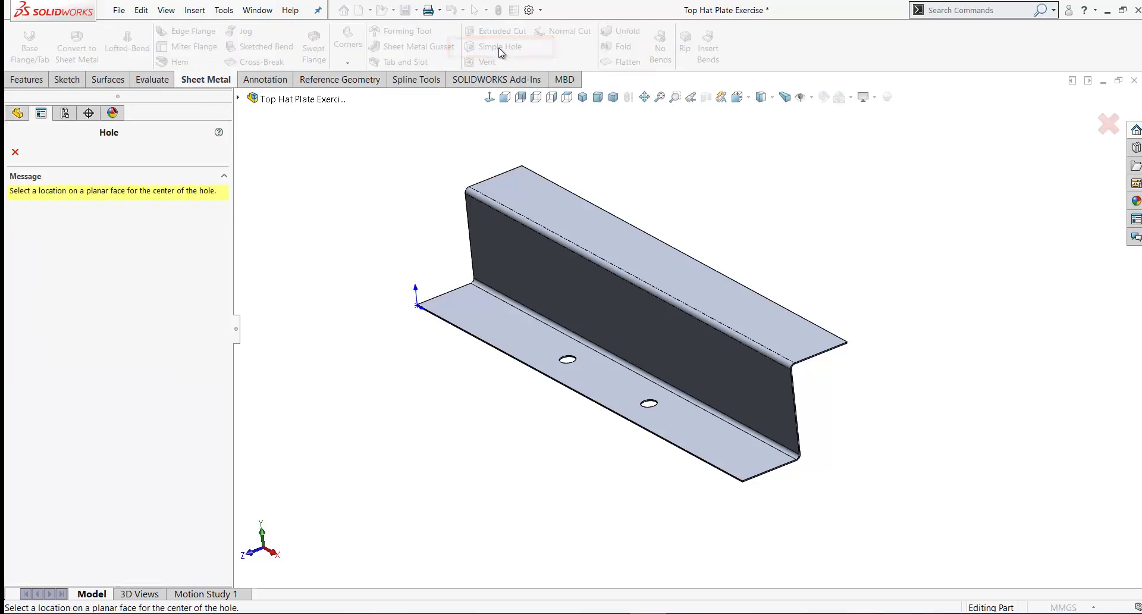
left_click(619, 252)
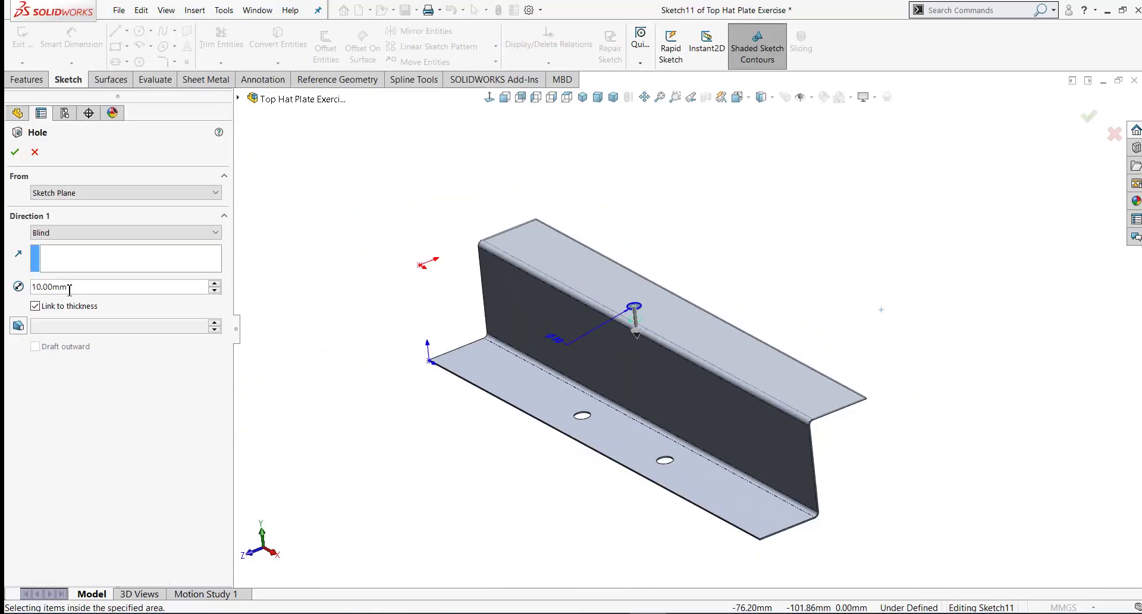
left_click_drag(74, 288, 14, 291)
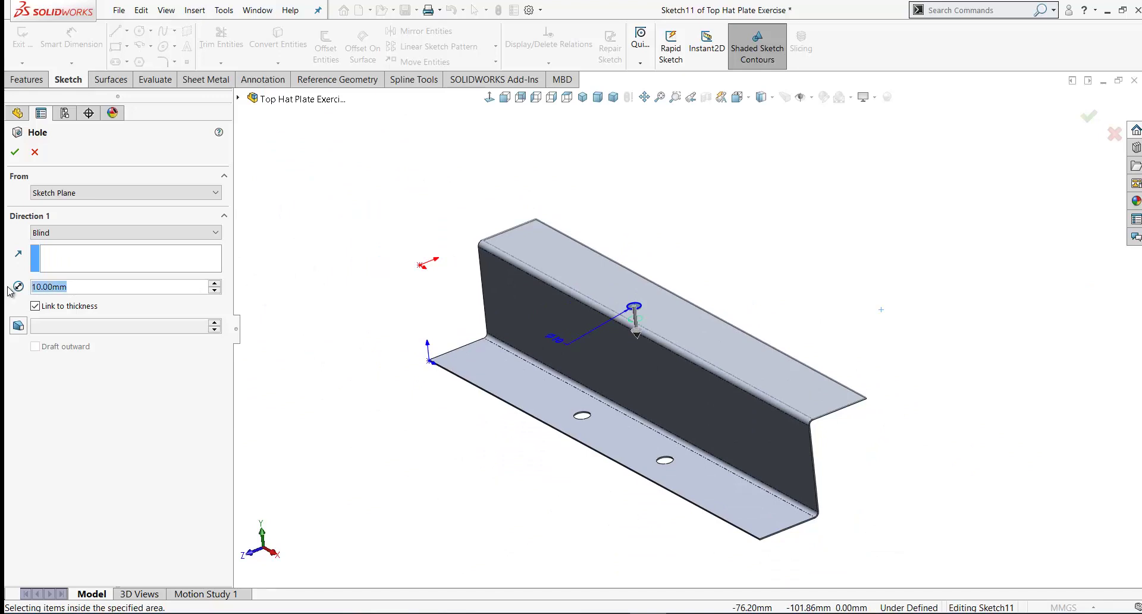
type("16")
key("Return")
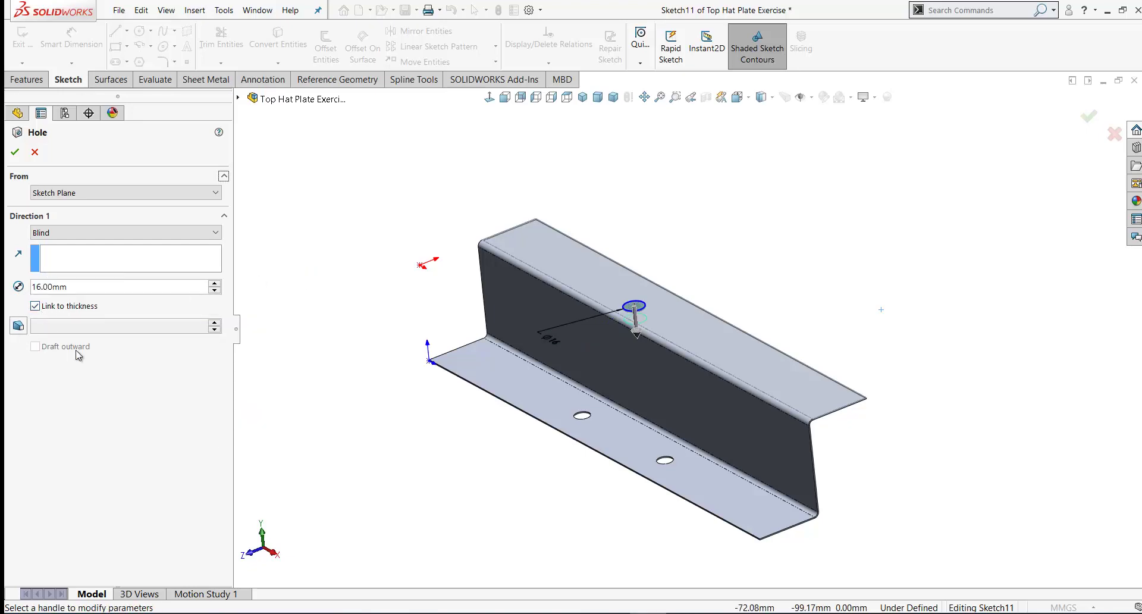
left_click(16, 153)
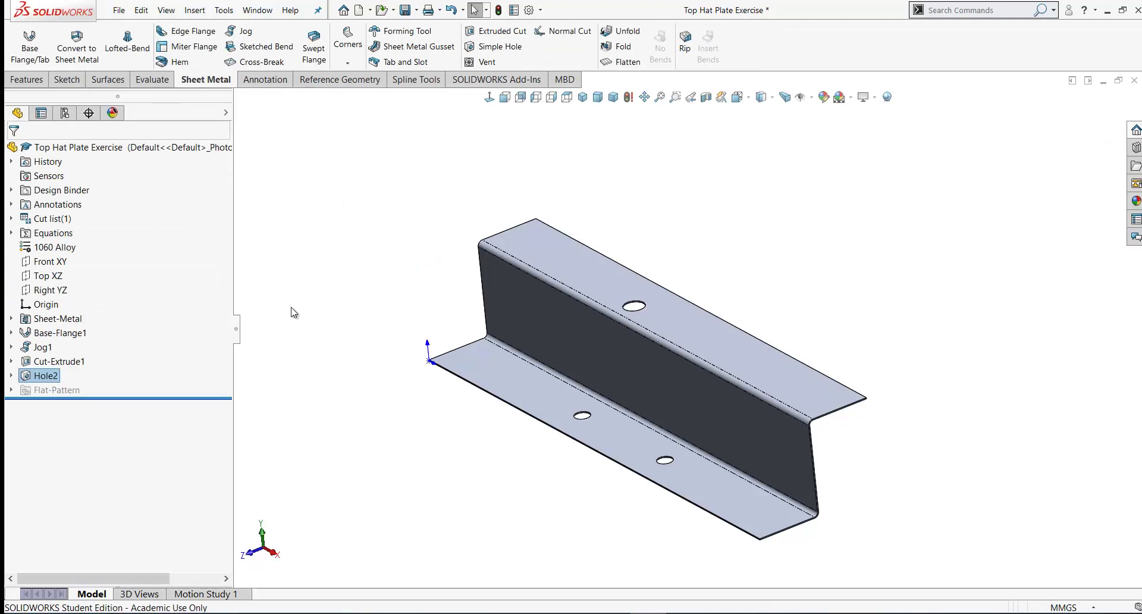
Edit Hole2's Sketch11 and reposition the Ø16 dimension and the hole circle
left_click(11, 376)
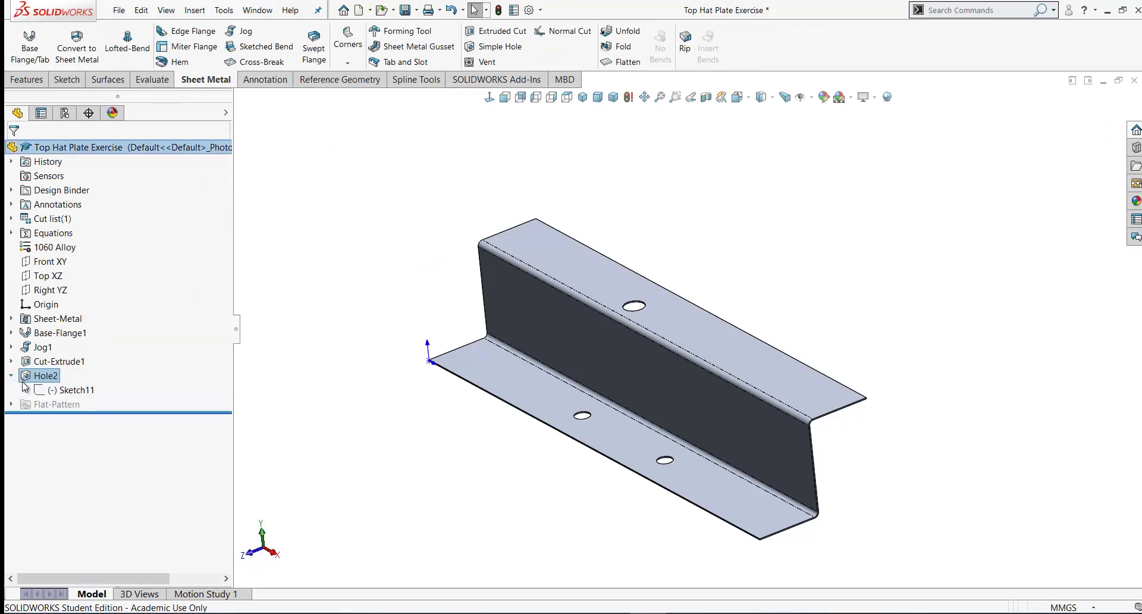
left_click(68, 390)
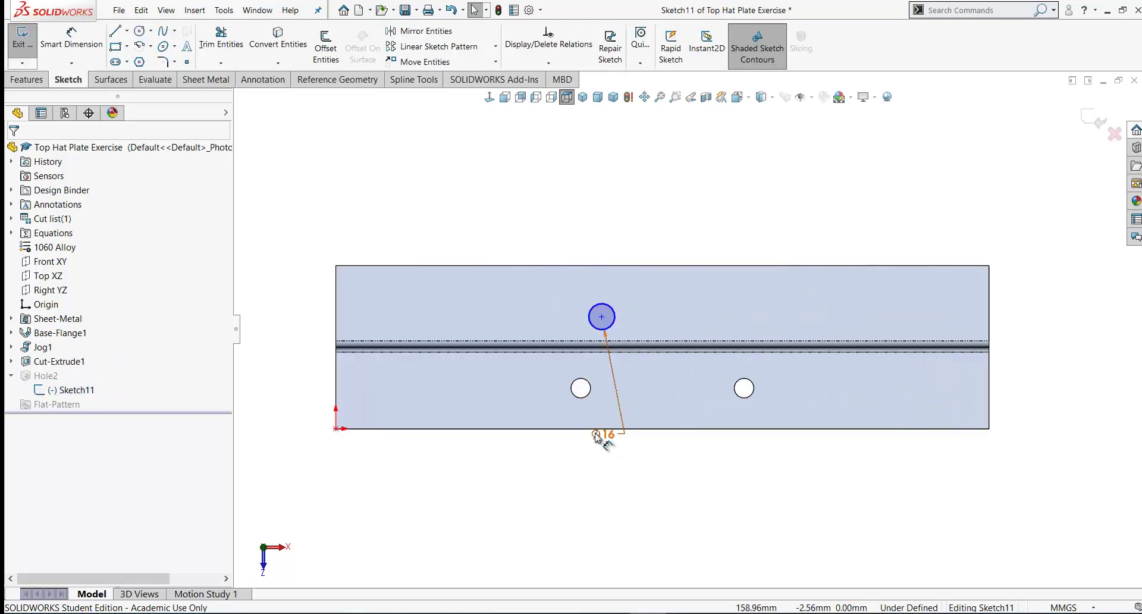
left_click_drag(605, 439, 565, 214)
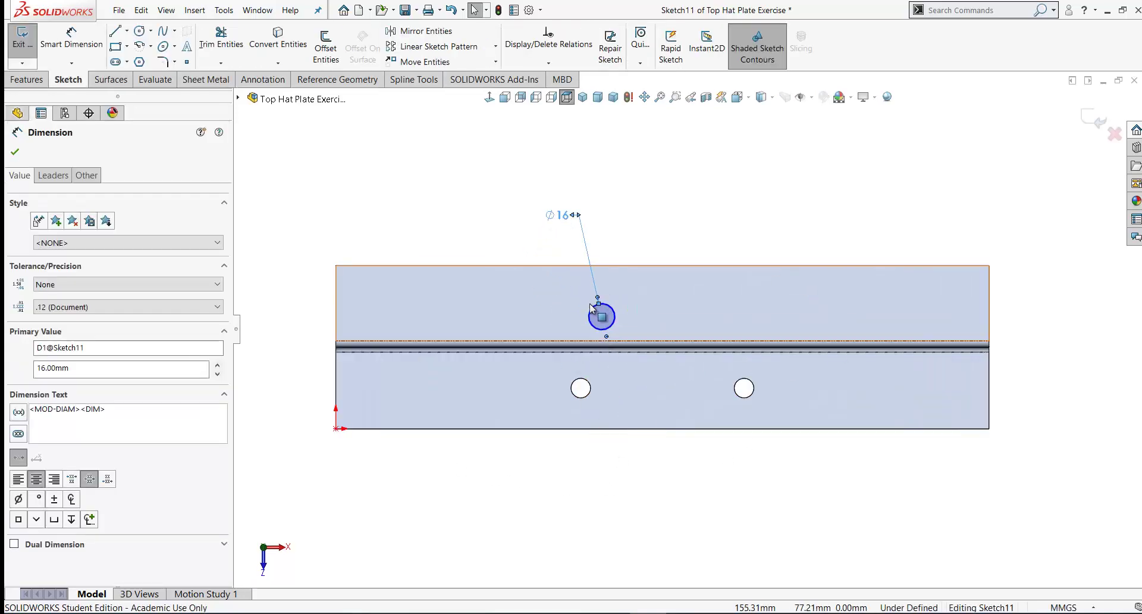
left_click_drag(602, 317, 546, 297)
Draw a vertical centre line and a second circle, making both circles symmetric about it
right_click_drag(711, 185, 623, 193)
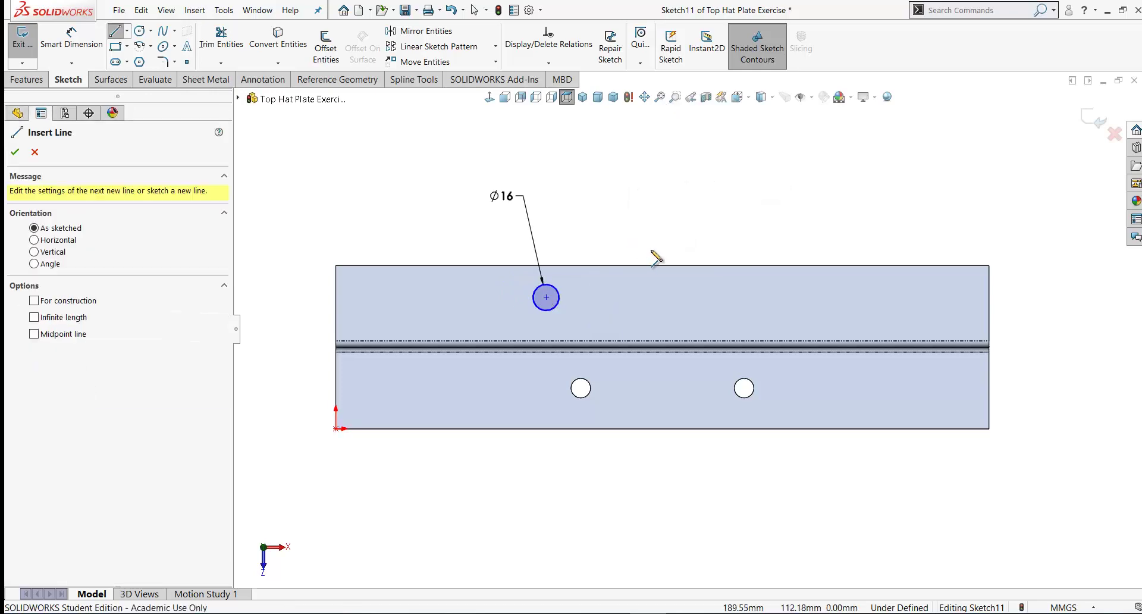
left_click_drag(662, 266, 662, 331)
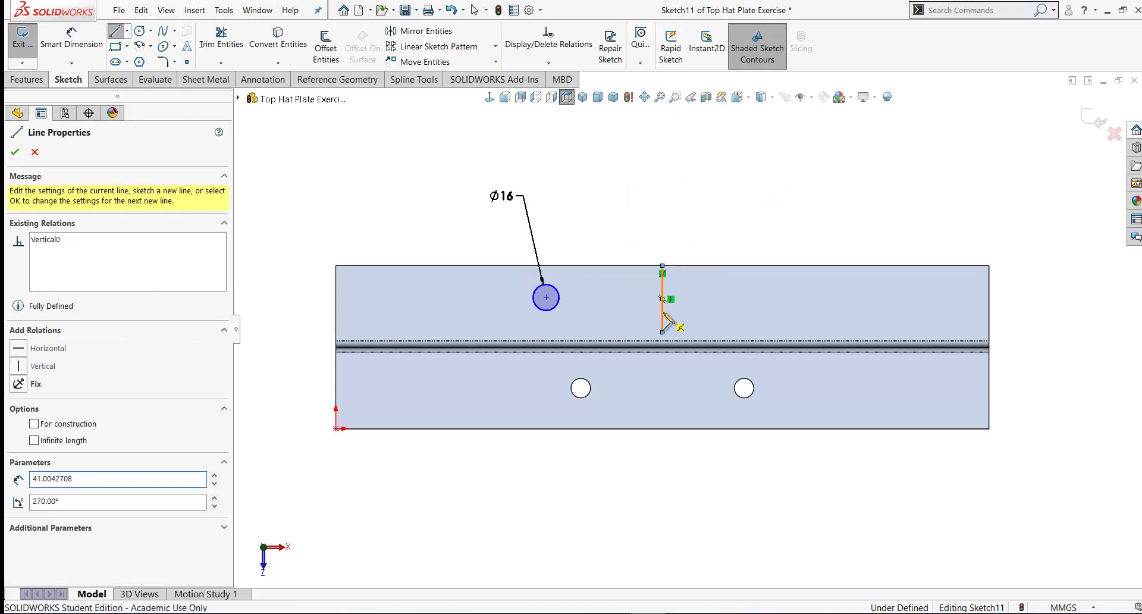
right_click(664, 315)
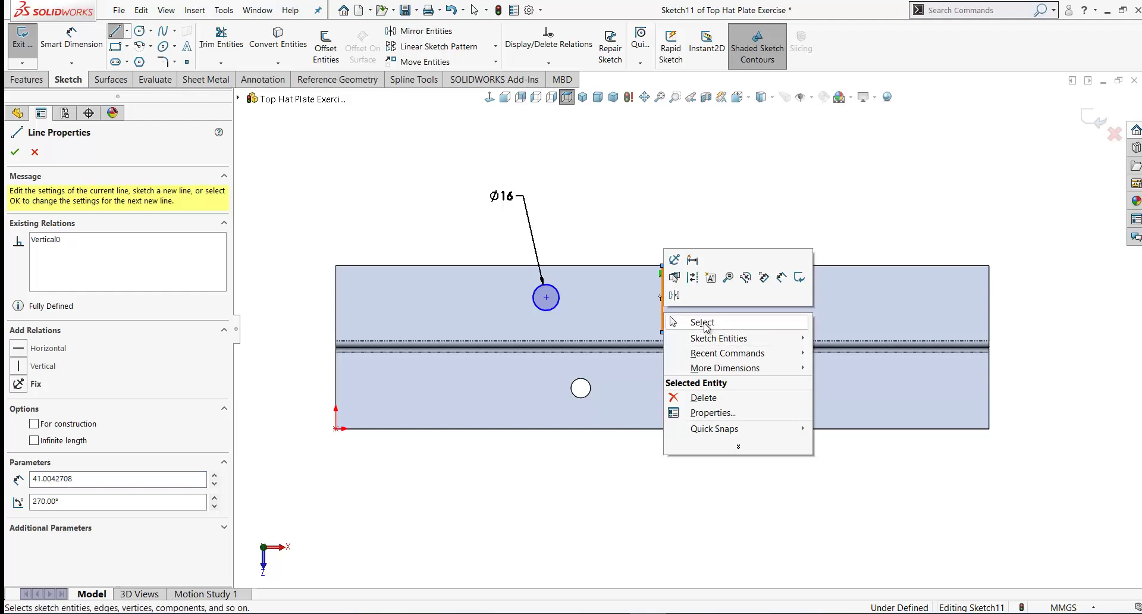
key("Escape")
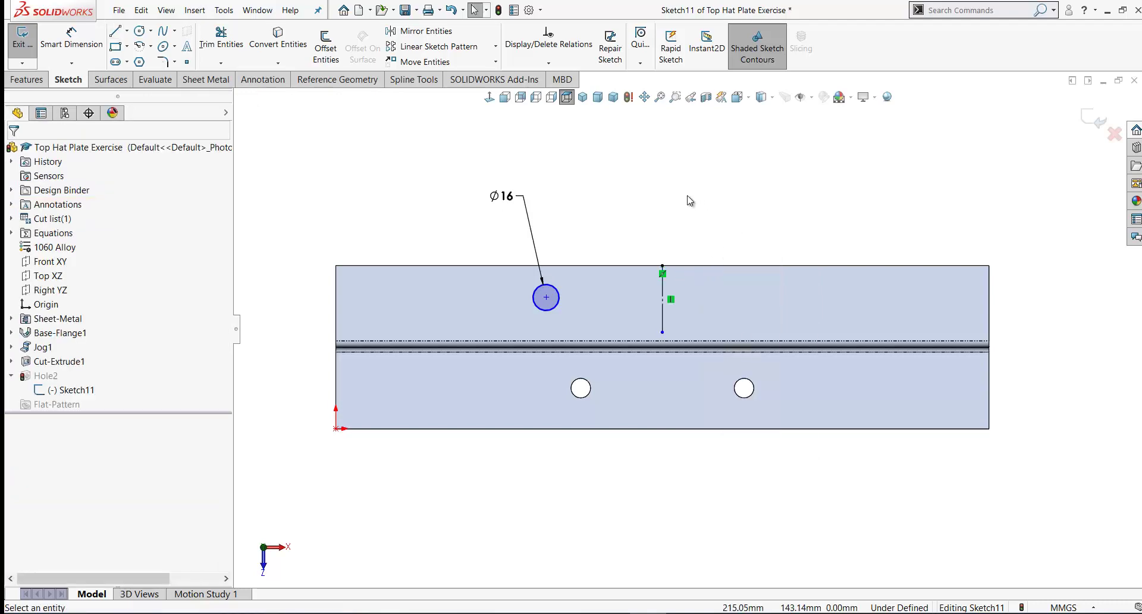
right_click_drag(736, 204, 800, 199)
left_click(797, 304)
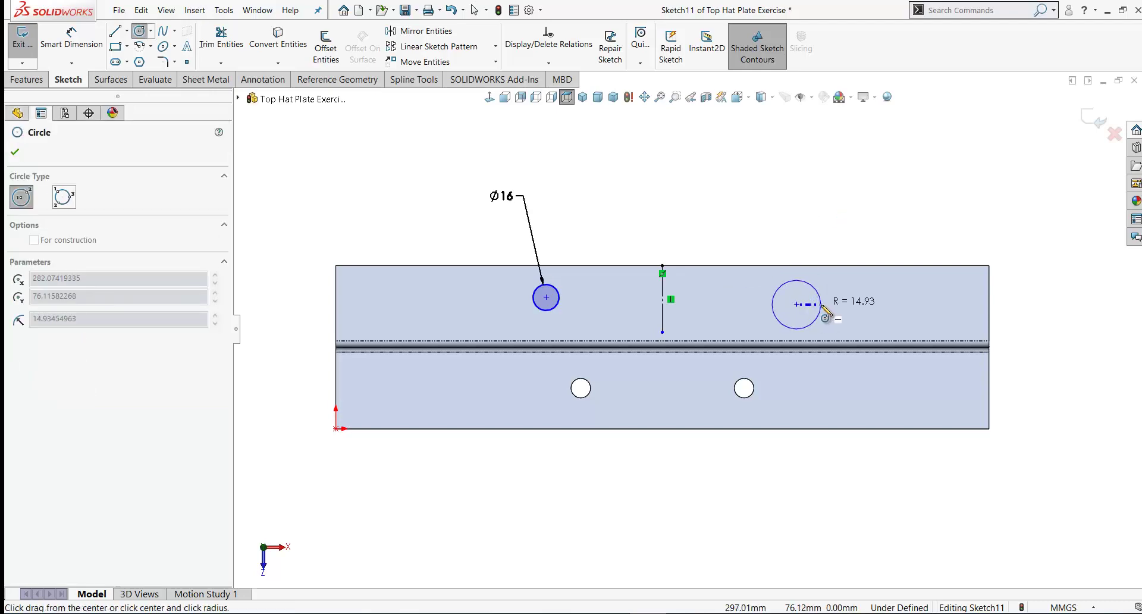
left_click(817, 308)
key("Escape")
left_click_drag(894, 316, 551, 305)
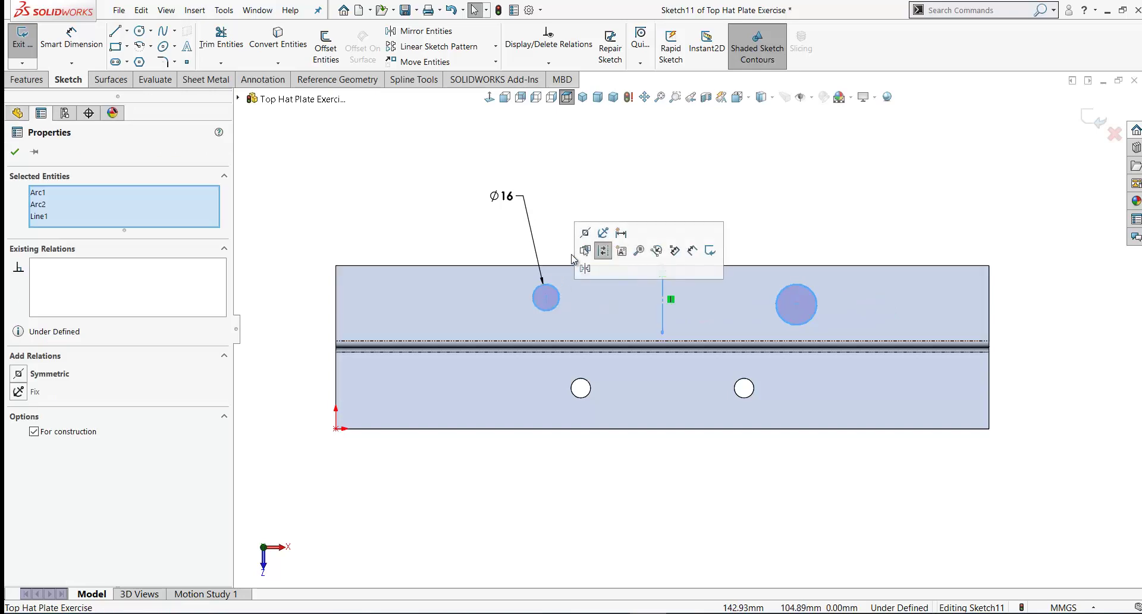
left_click(603, 251)
left_click(608, 178)
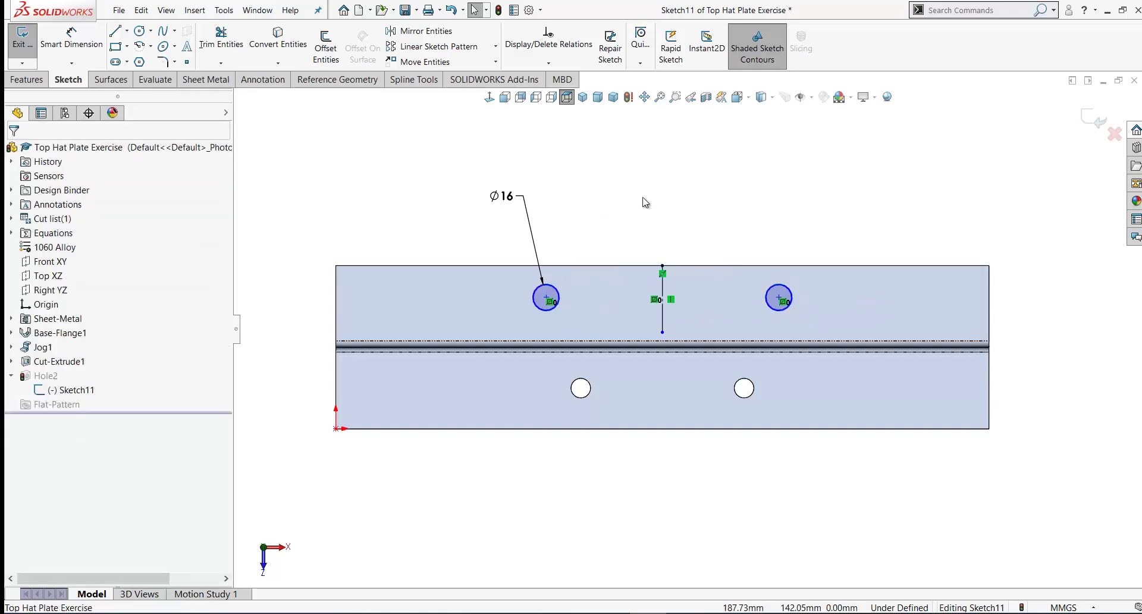
Dimension the right circle 125 mm from the centre line
right_click_drag(710, 209, 716, 192)
left_click(778, 297)
left_click(662, 309)
left_click(731, 245)
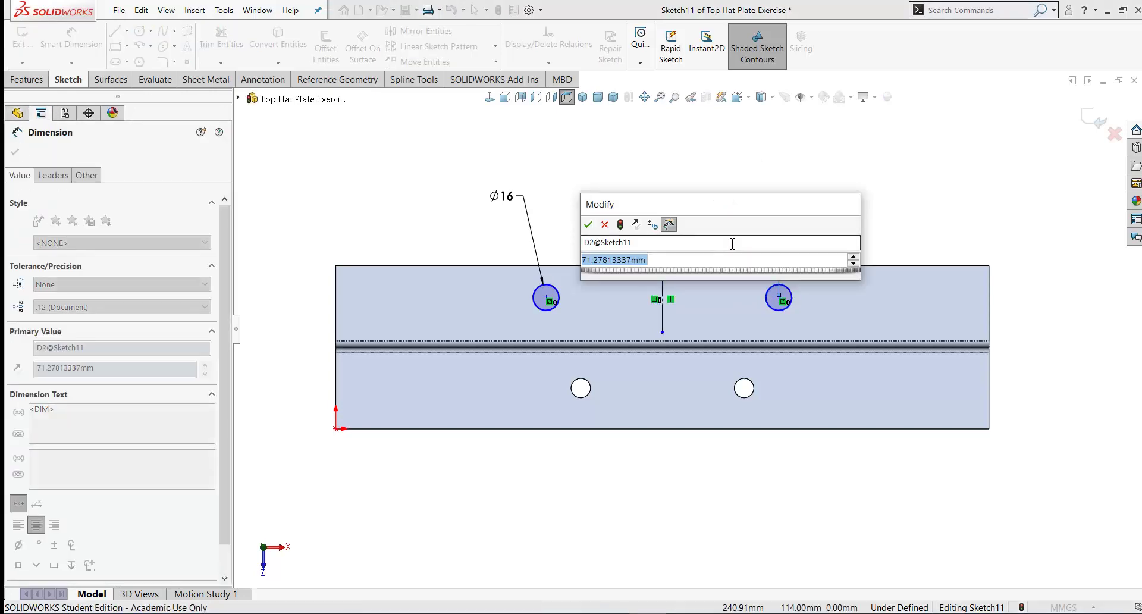
type("125")
key("Return")
Dimension the hole 32 mm from the bend edge and exit the sketch
scroll(765, 366, "down", 3)
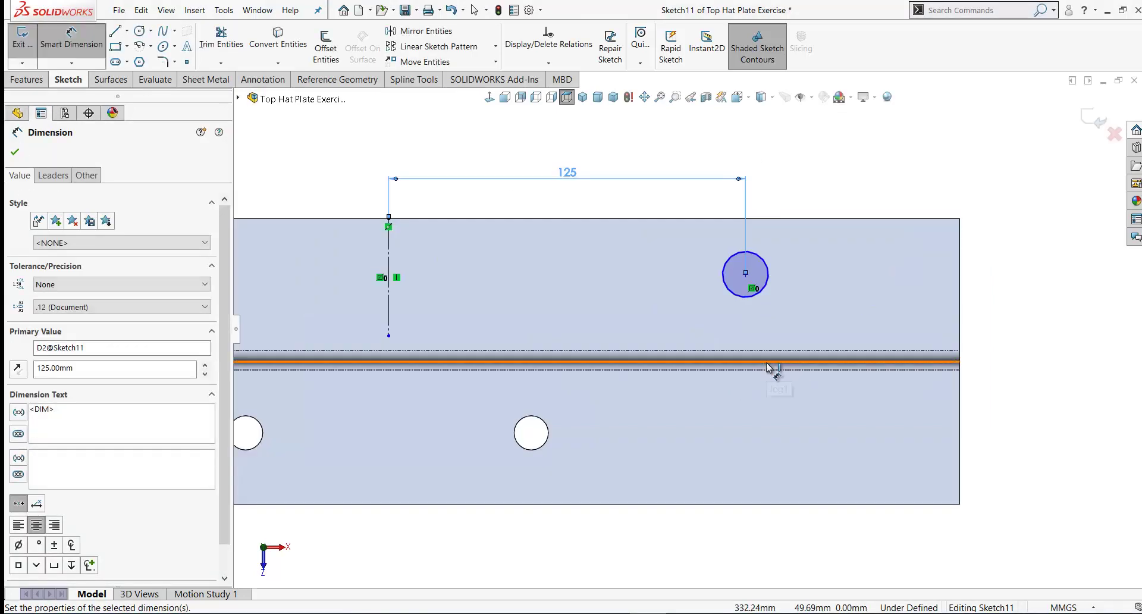
left_click(767, 367)
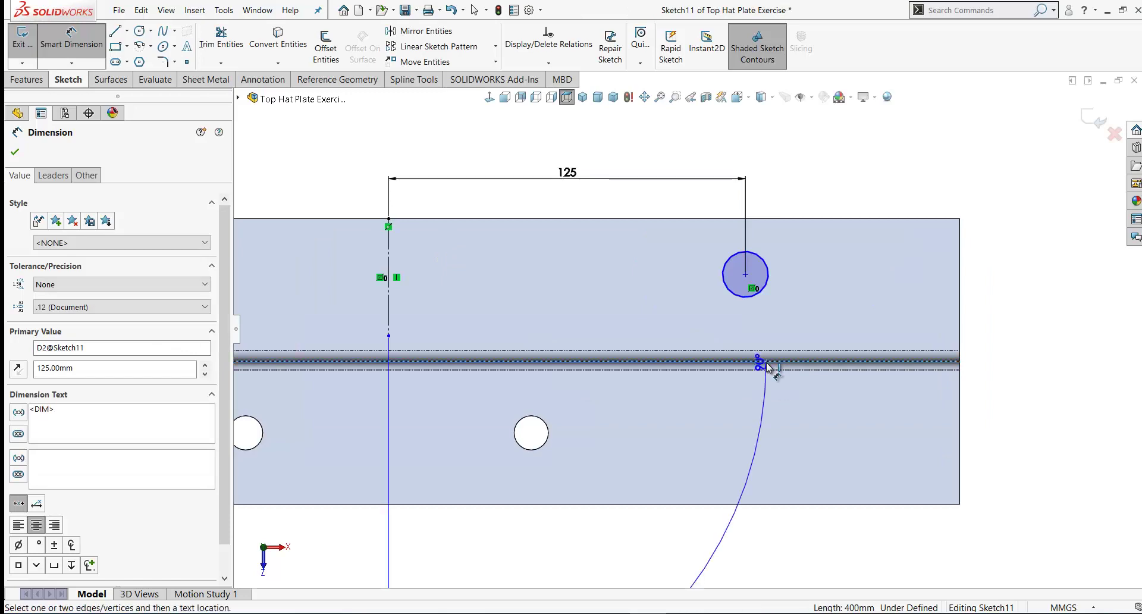
left_click(766, 289)
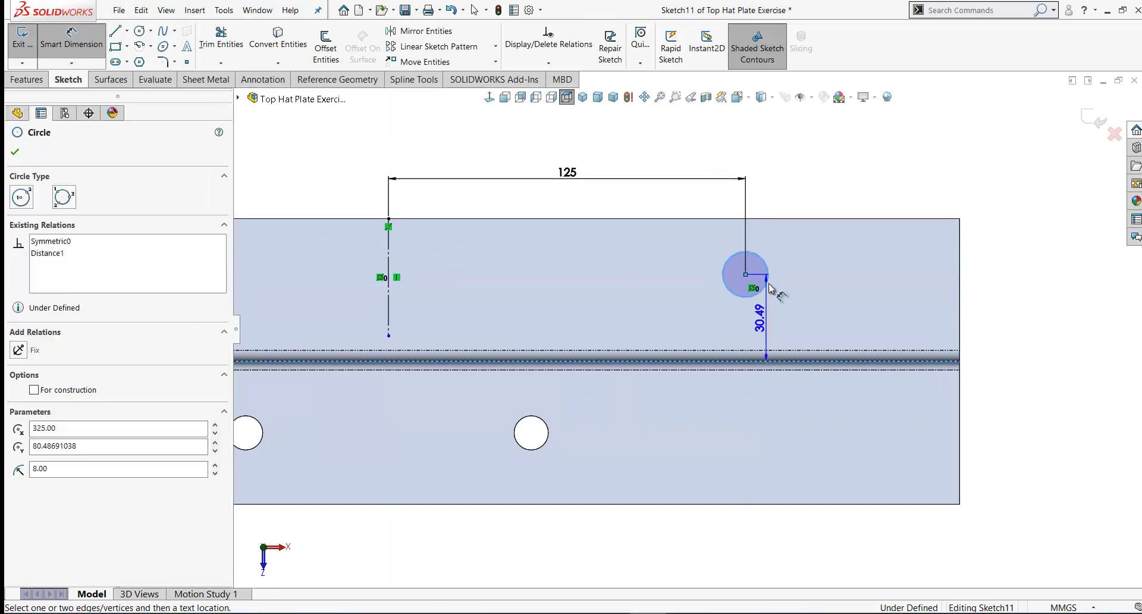
left_click(985, 303)
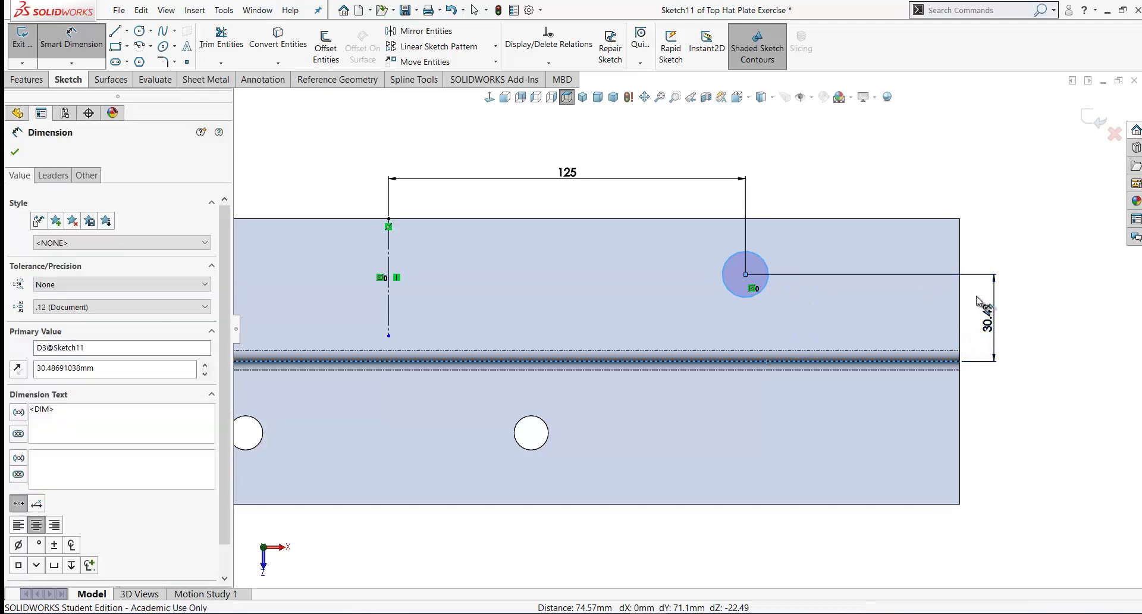
type("32")
key("Return")
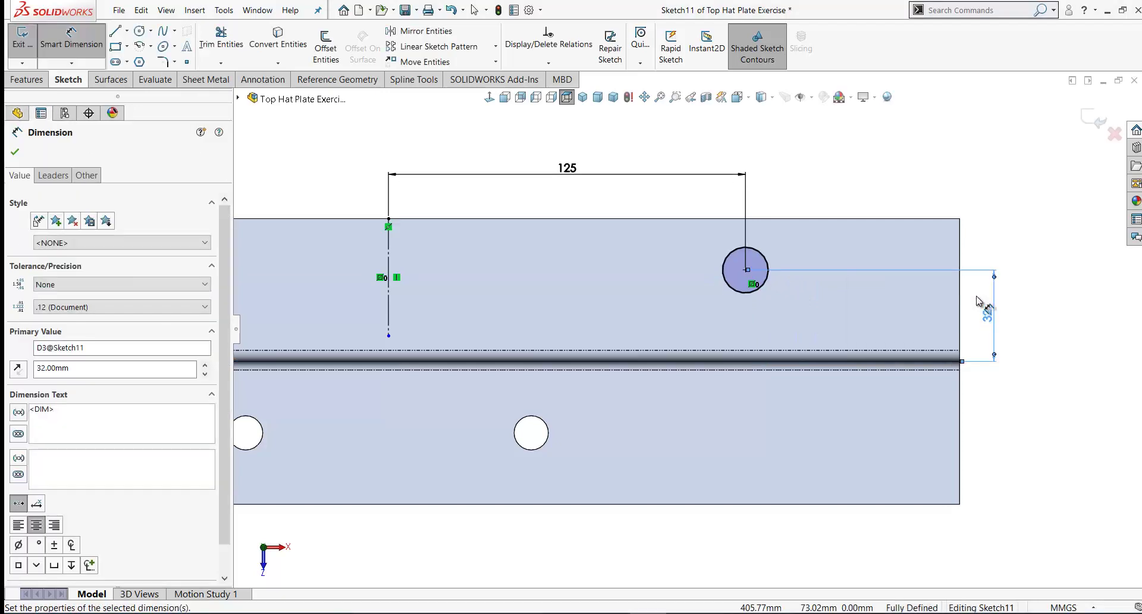
scroll(555, 372, "down", 6)
mouse_move(484, 364)
middle_mouse_down()
mouse_move(522, 190)
mouse_move(452, 259)
mouse_move(489, 163)
middle_mouse_up()
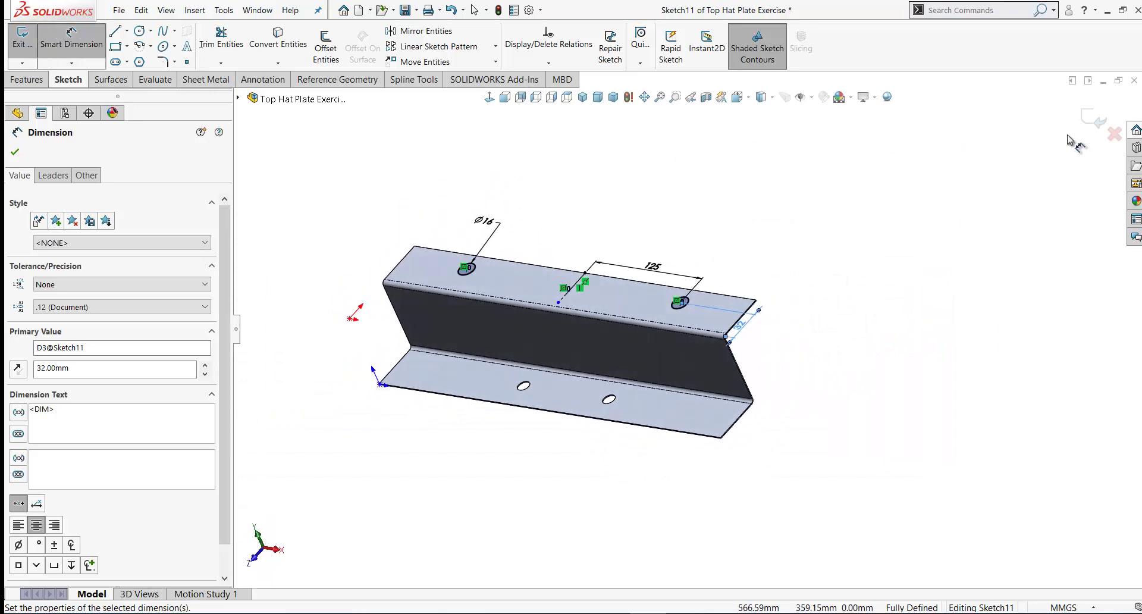
left_click(1093, 126)
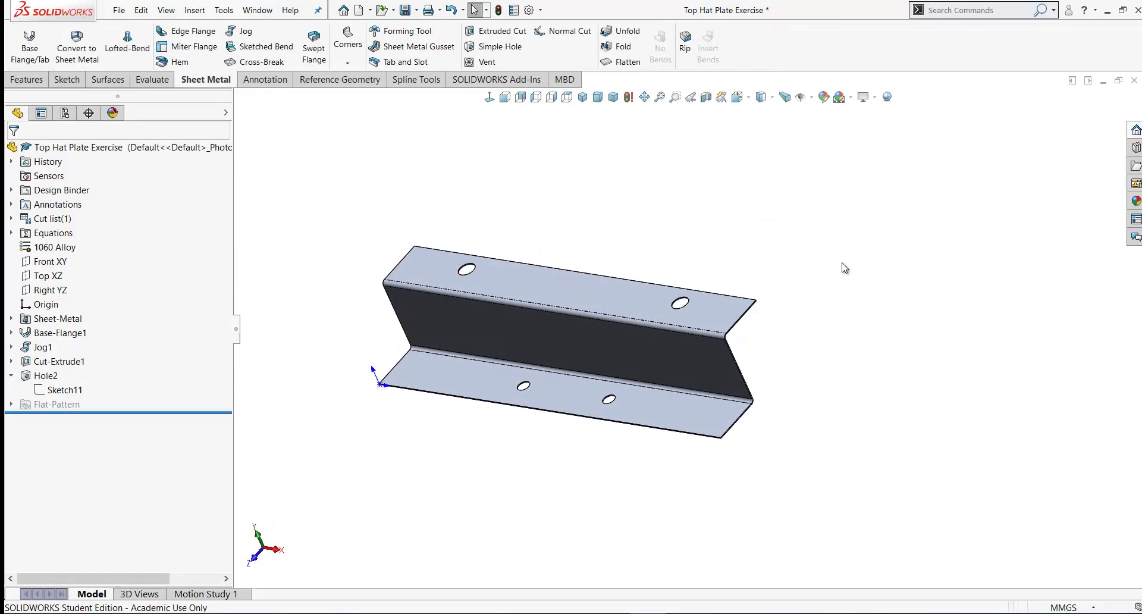
Orbit the part and check the references of Hole2's Sketch11 and Cut-Extrude1
middle_click_drag(840, 292, 791, 309)
left_click(11, 375)
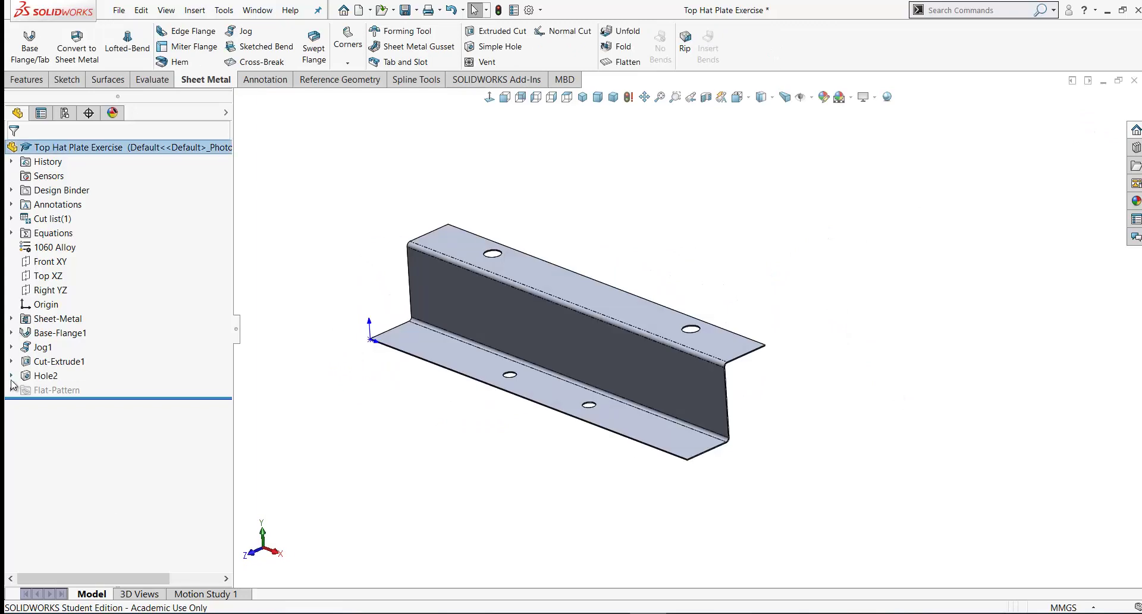
left_click(11, 375)
left_click(64, 389)
left_click(321, 270)
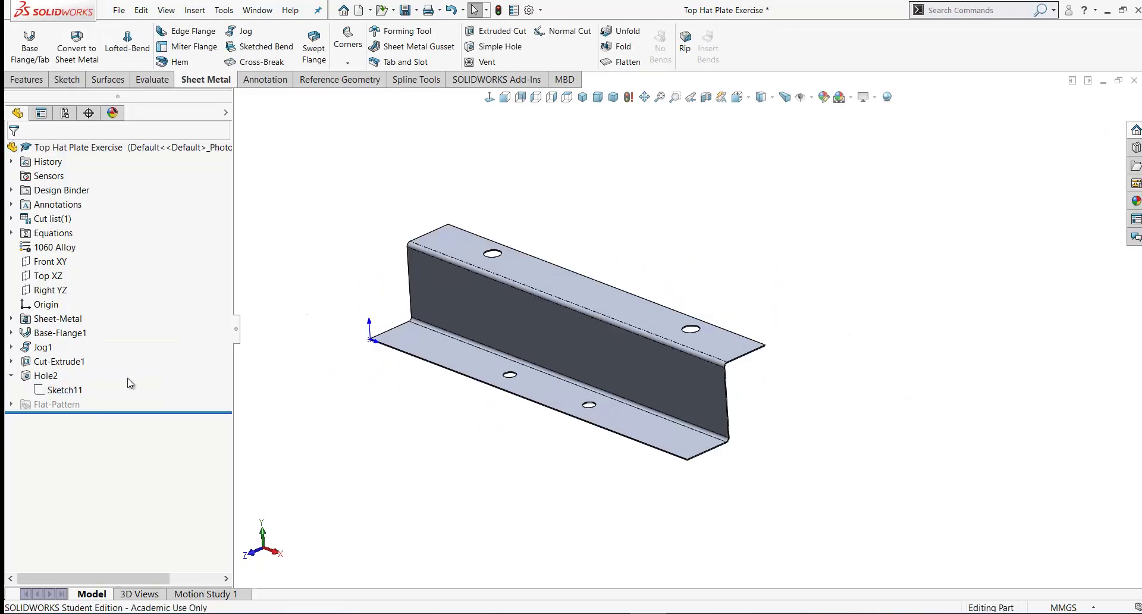
scroll(351, 340, "down", 1)
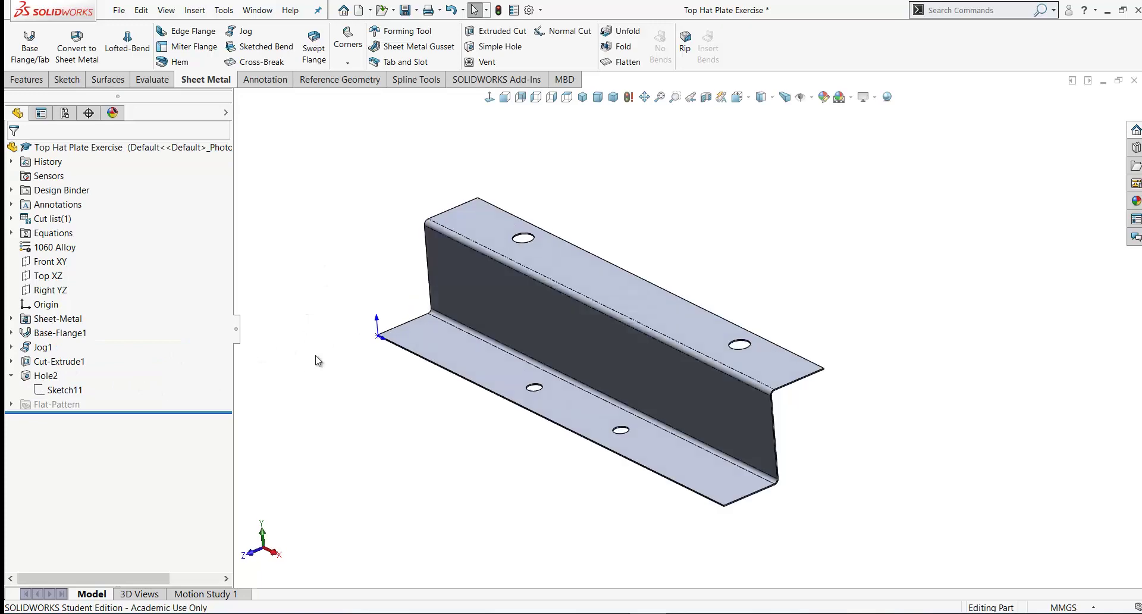
left_click(53, 361)
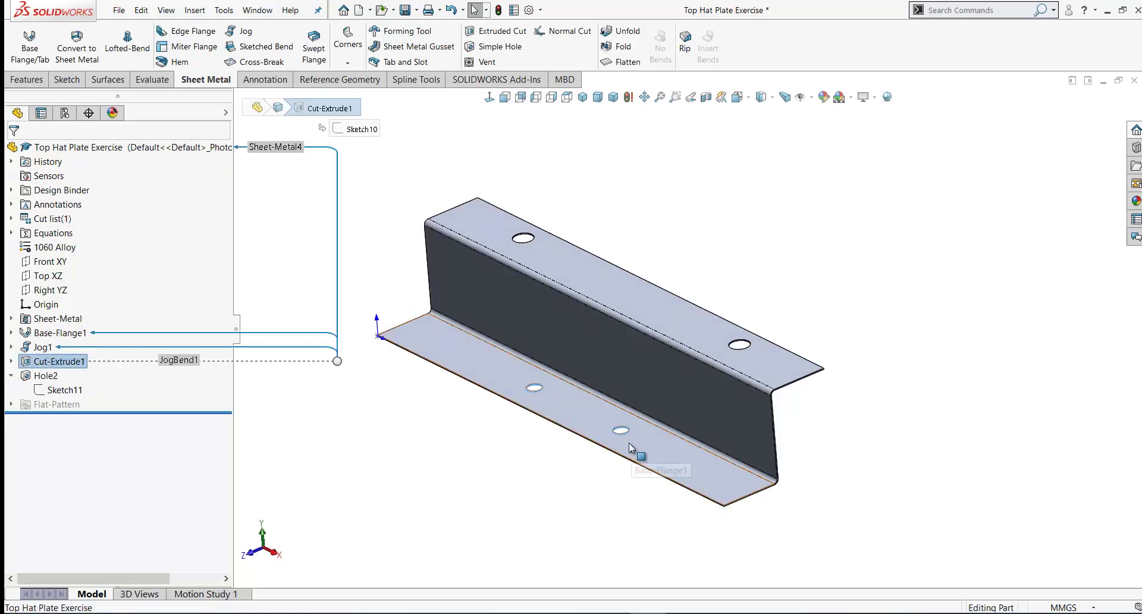
left_click(506, 479)
Return to the isometric view and save the part
mouse_move(48, 381)
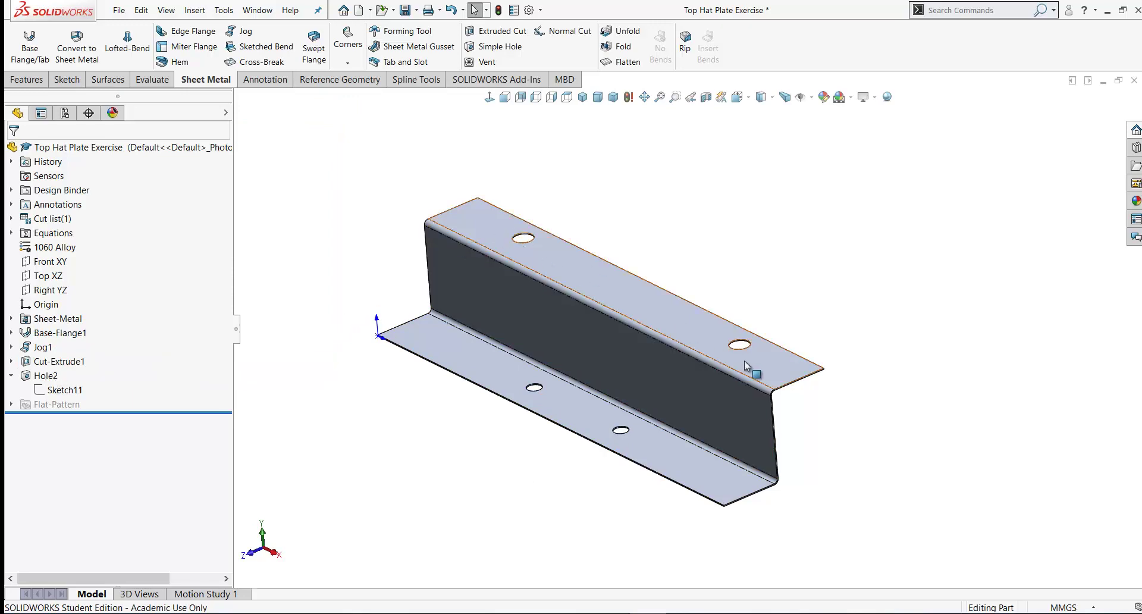
key("ctrl+7")
key("ctrl+s")
scroll(877, 438, "down", 1)
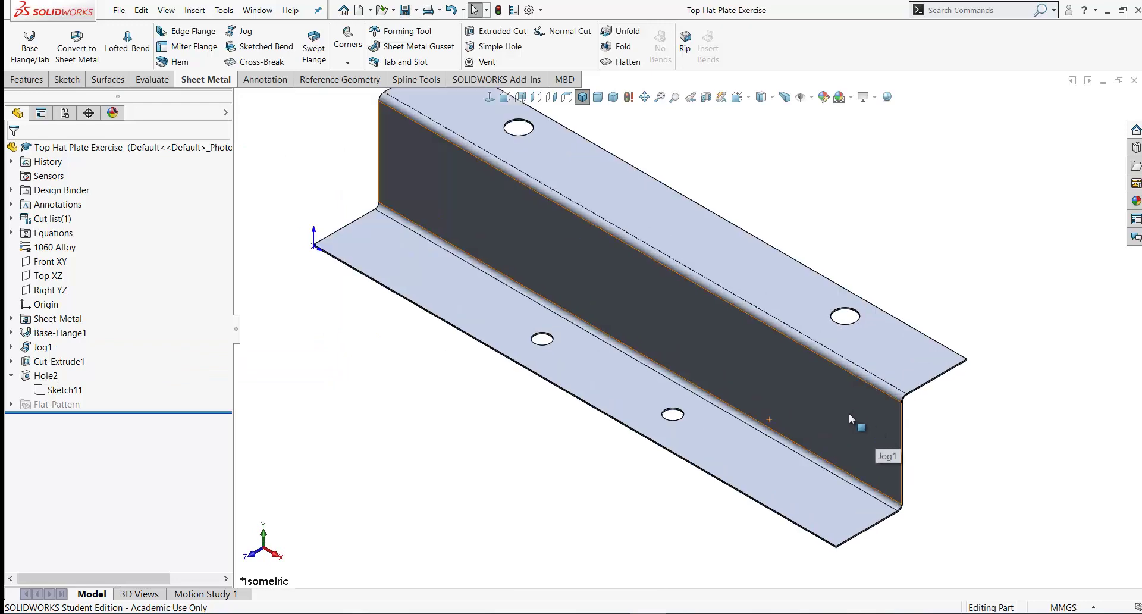
scroll(716, 323, "up", 2)
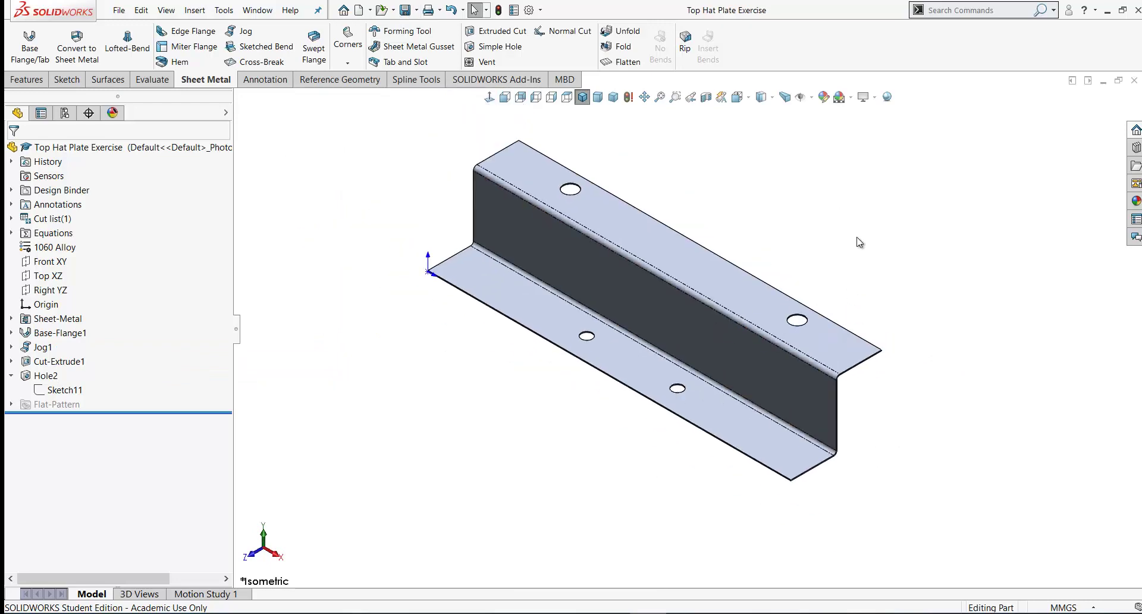
middle_click_drag(858, 243, 489, 281)
Mirror the Hole2 body about the top flange's end face and inspect the preview
scroll(488, 281, "down", 6)
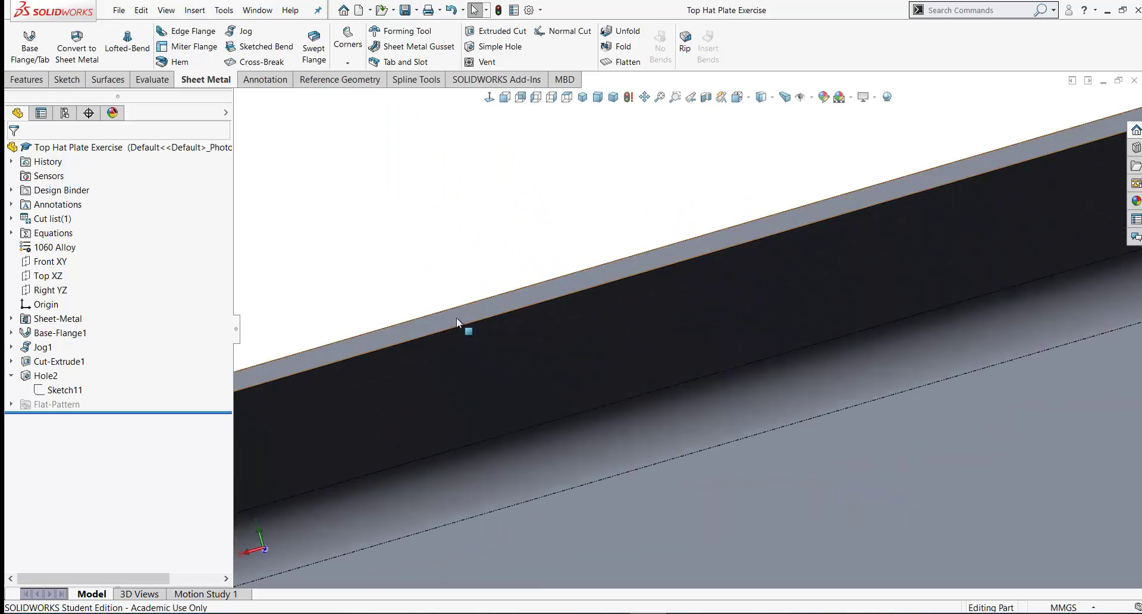
left_click(457, 321)
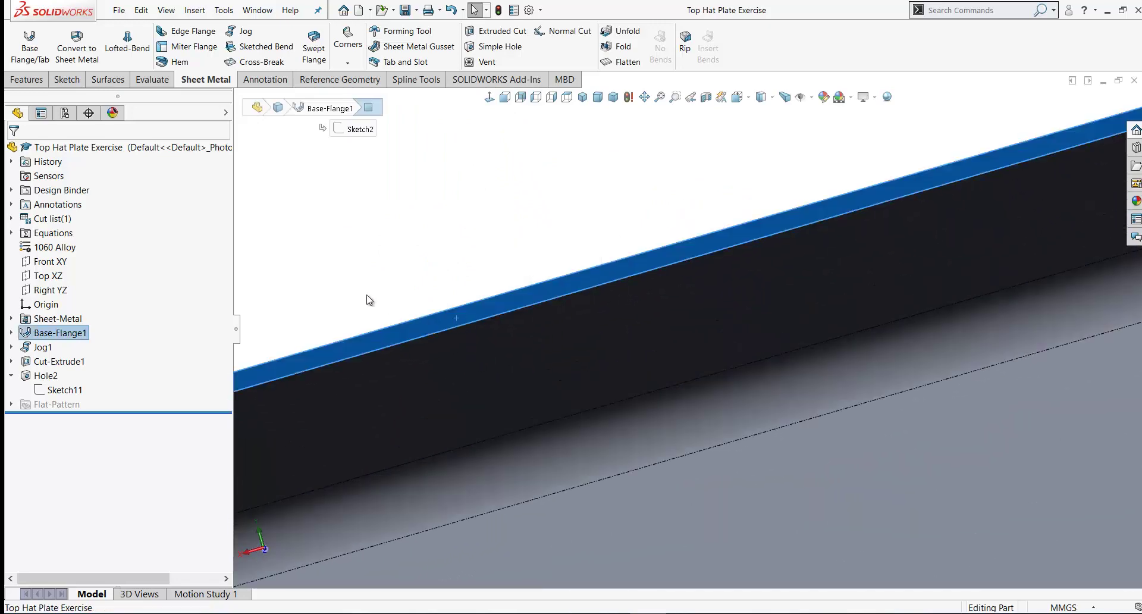
left_click(30, 80)
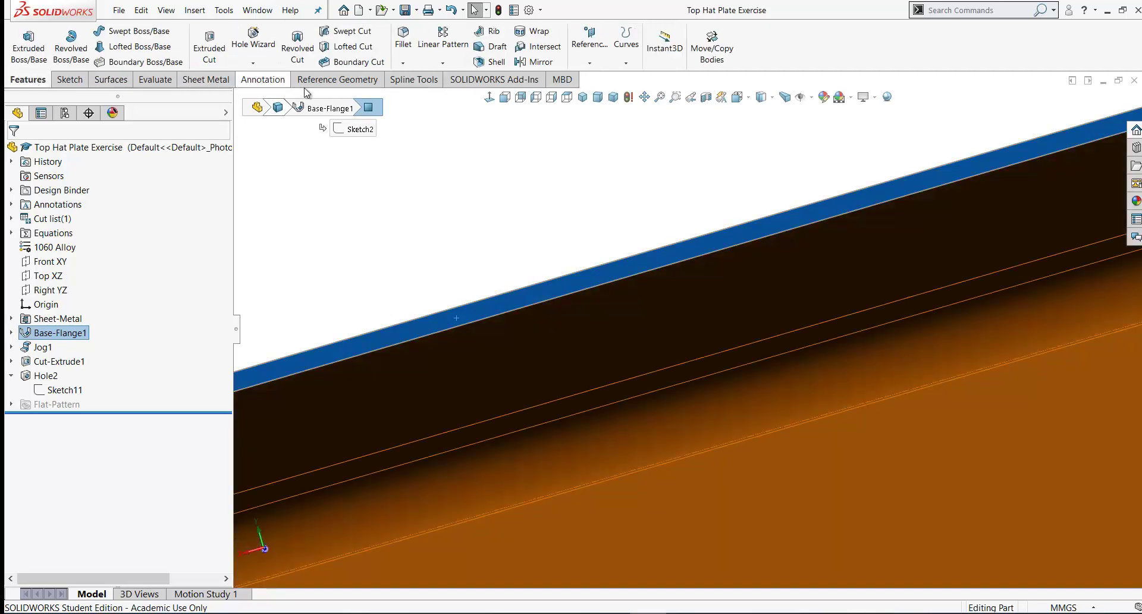
left_click(534, 62)
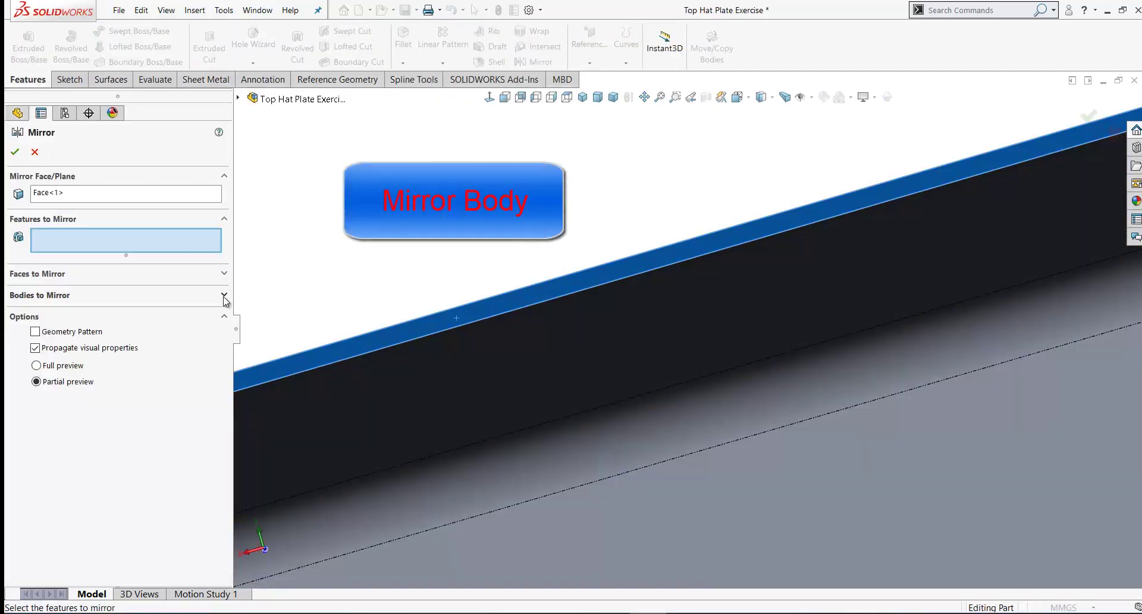
left_click(224, 296)
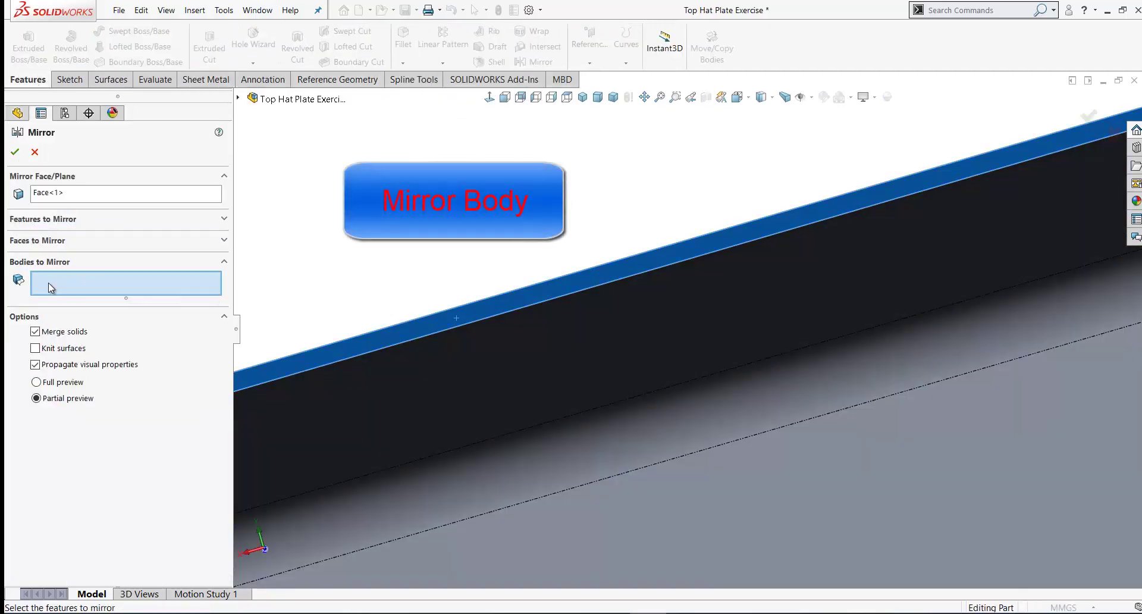
left_click(238, 99)
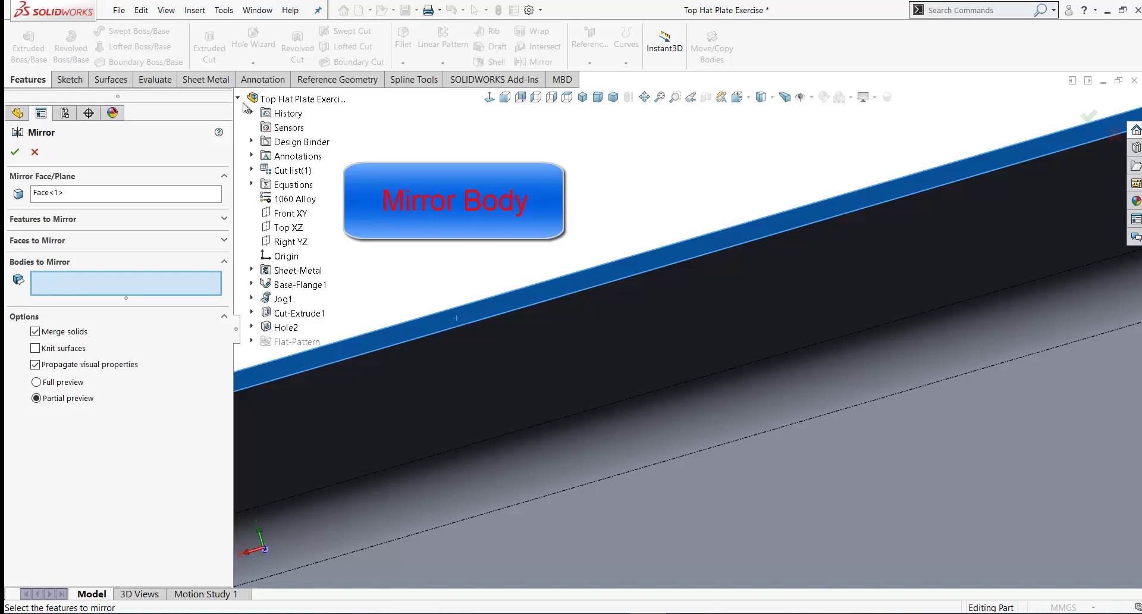
left_click(251, 169)
left_click(299, 184)
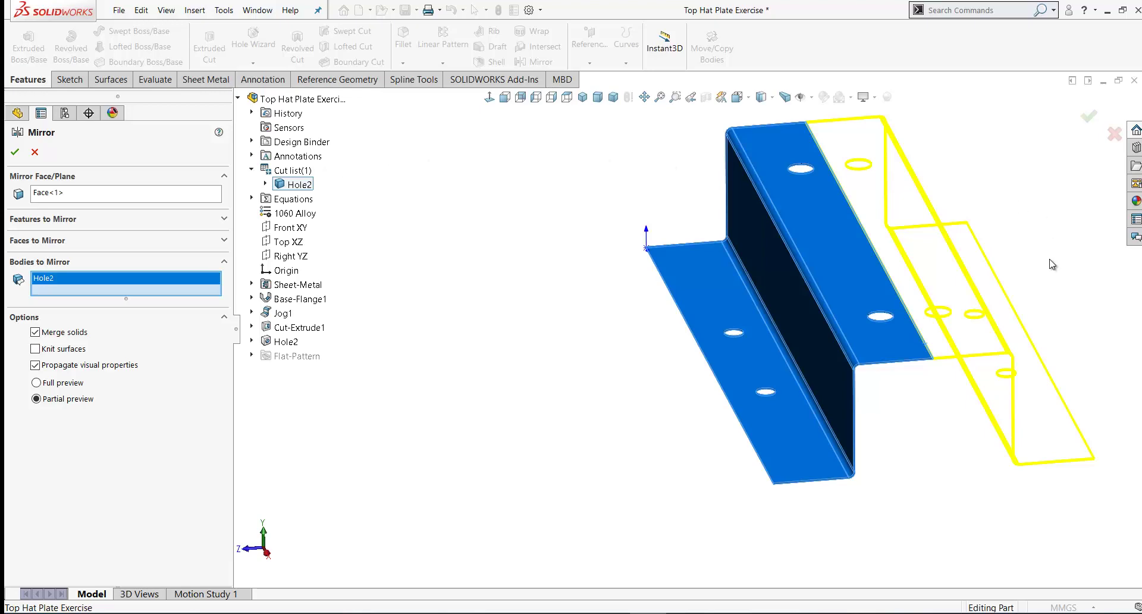
middle_click_drag(1053, 264, 1056, 226)
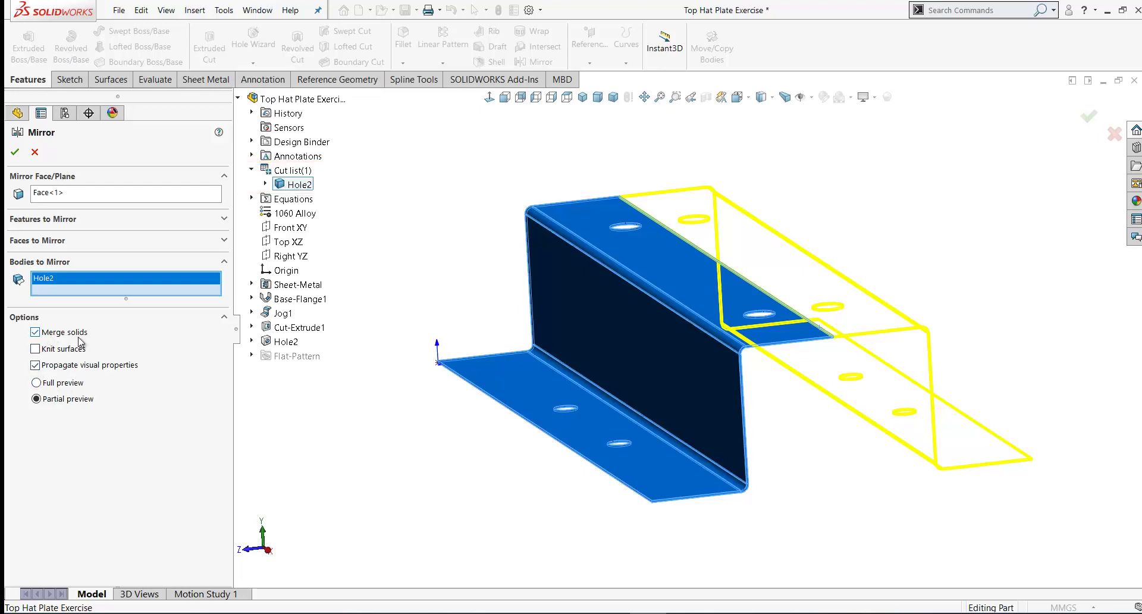
middle_click_drag(452, 332, 409, 364)
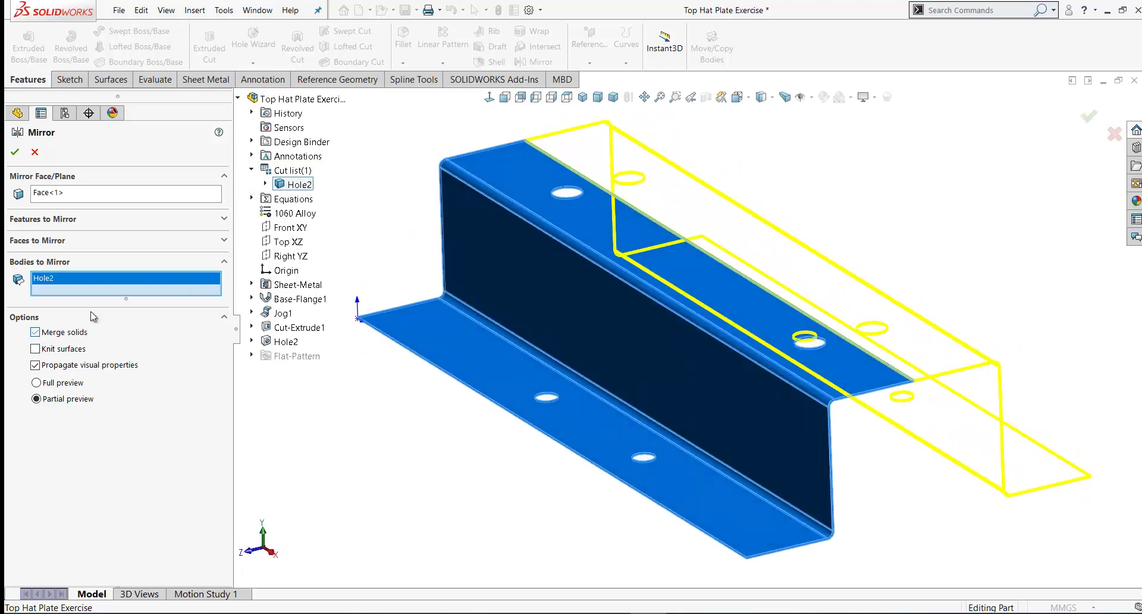
Apply the mirror and check the Hole2 and Mirror1 bodies in the cut list
left_click(14, 152)
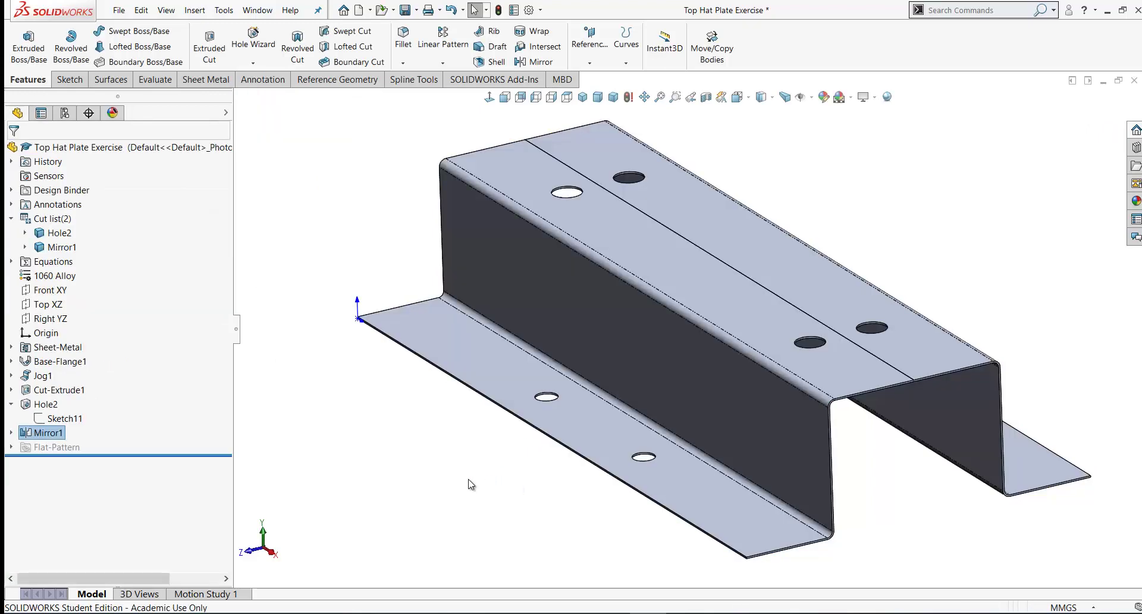
left_click(58, 233)
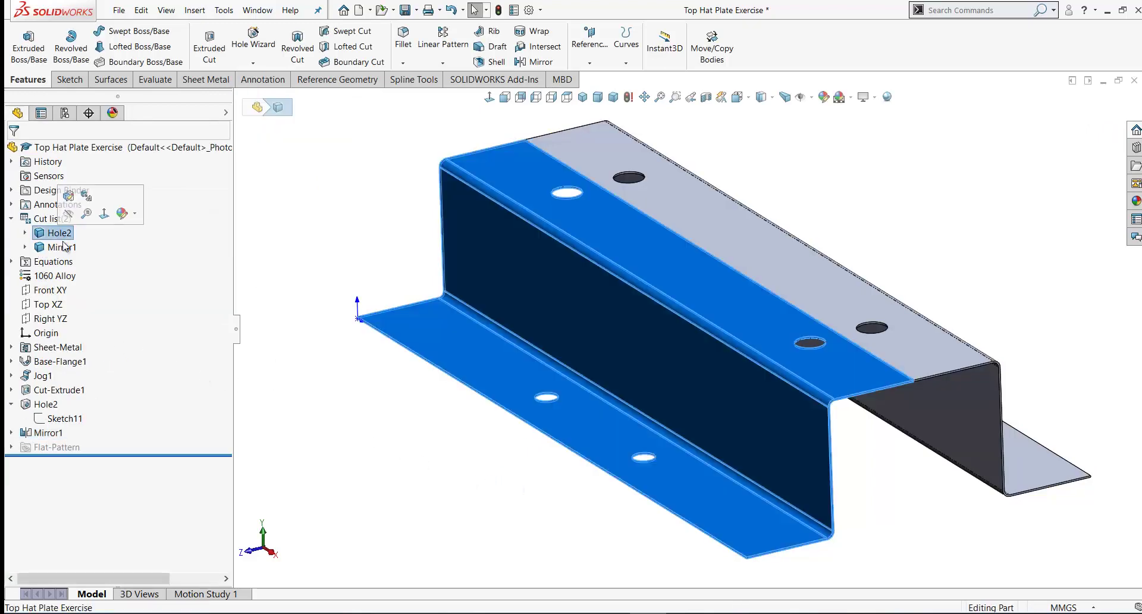
left_click(59, 247)
left_click(350, 243)
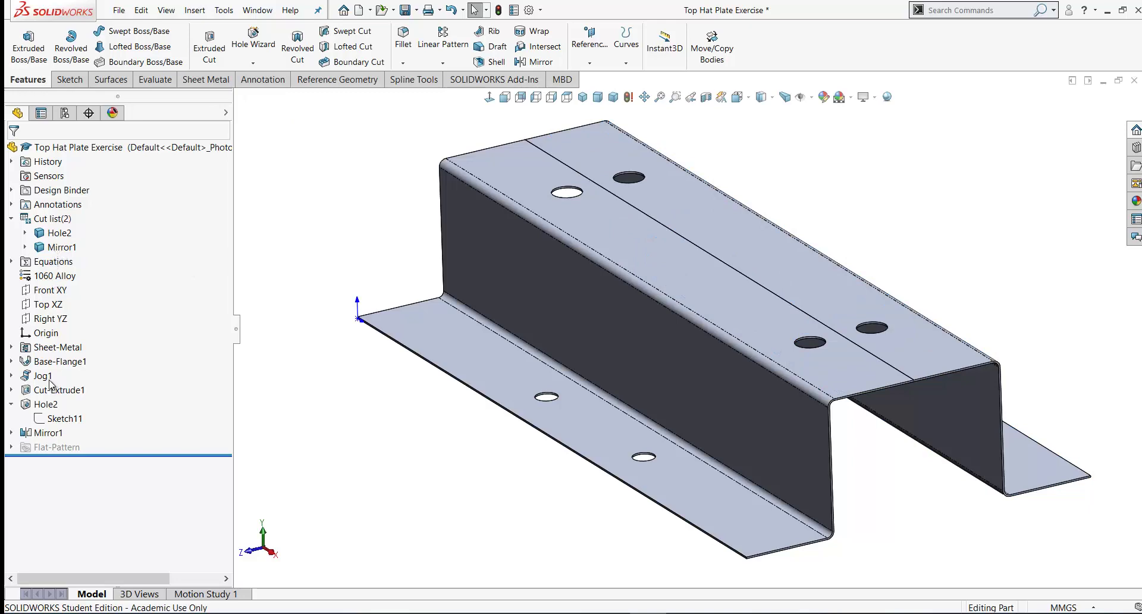
Re-edit Mirror1 so it merges into a single body, then return to isometric view
right_click(37, 434)
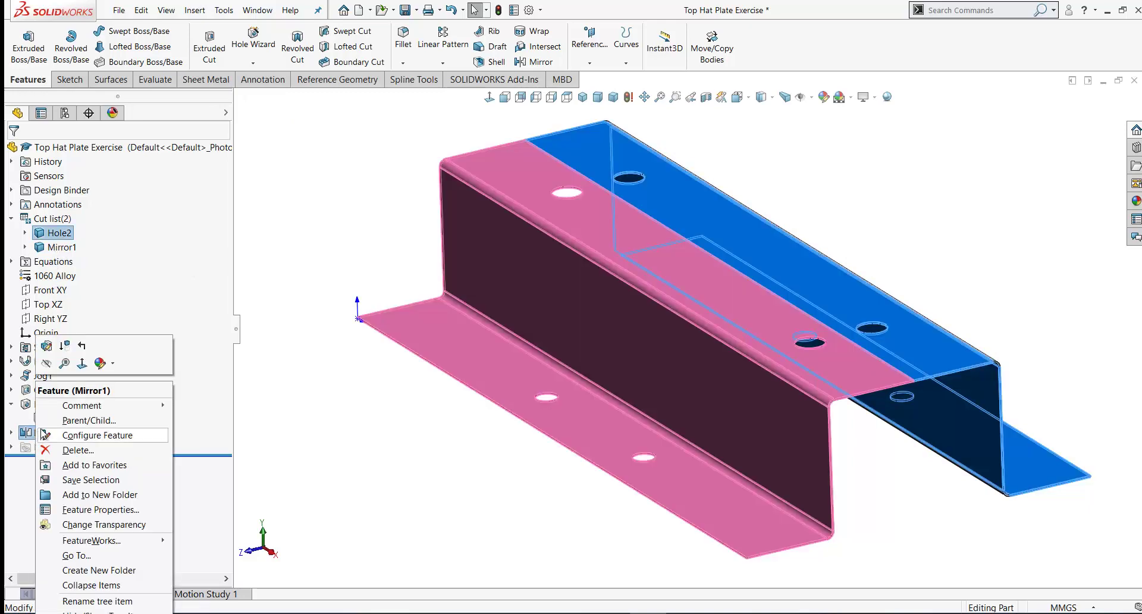
left_click(53, 355)
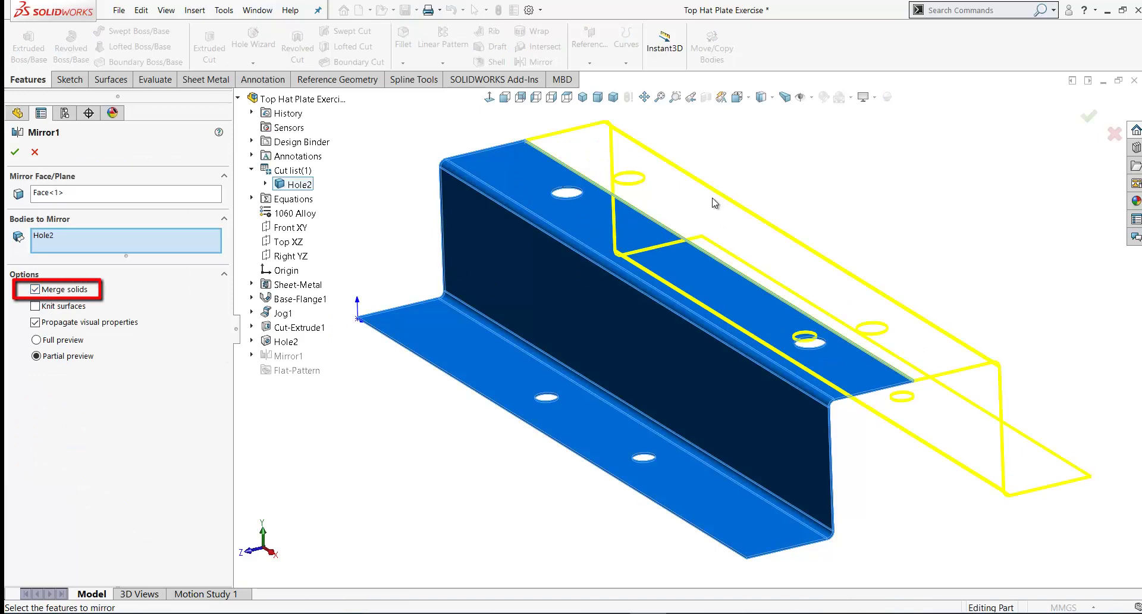
left_click(16, 154)
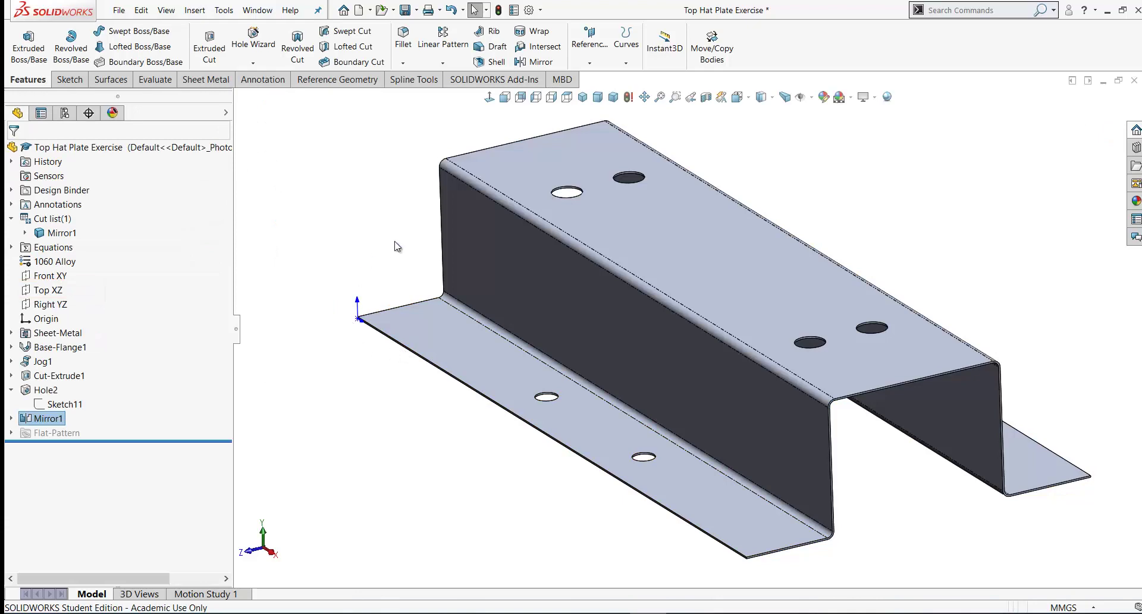
key("ctrl+7")
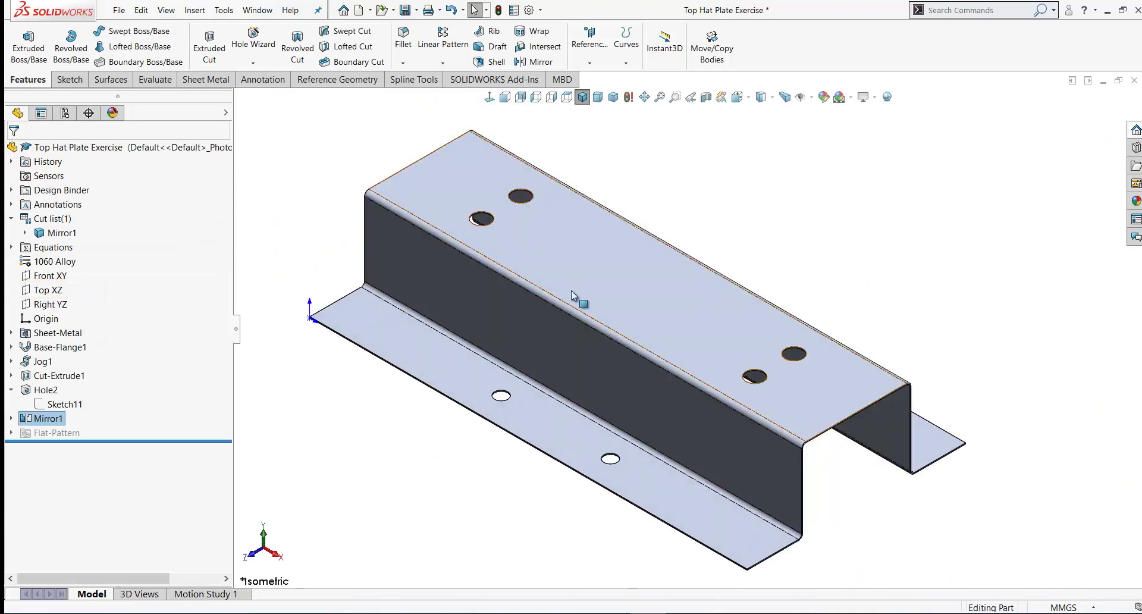
key("f")
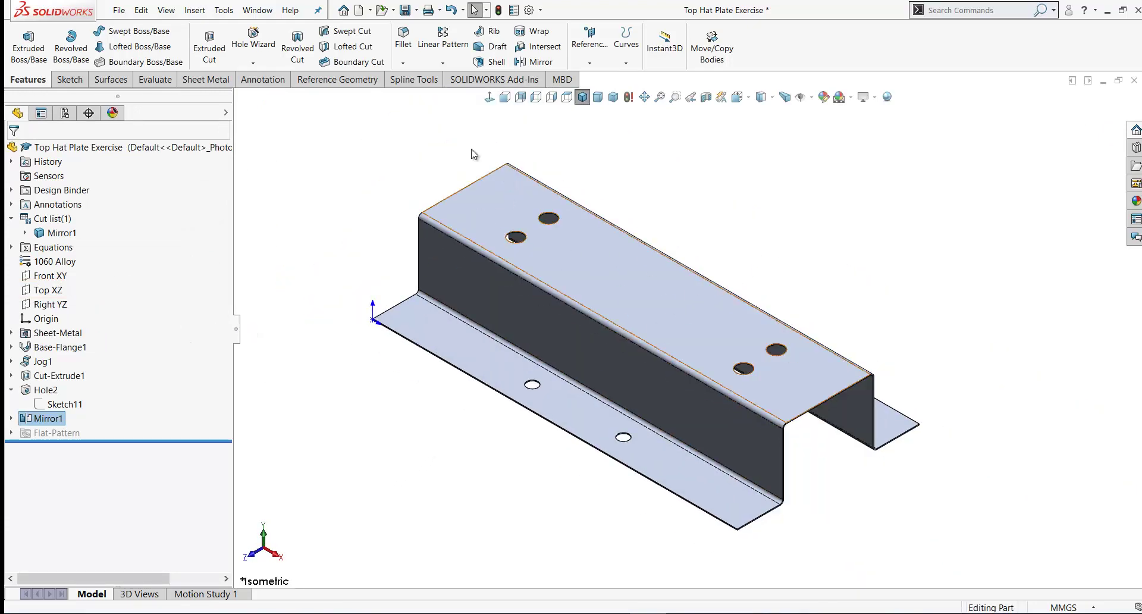
left_click(195, 81)
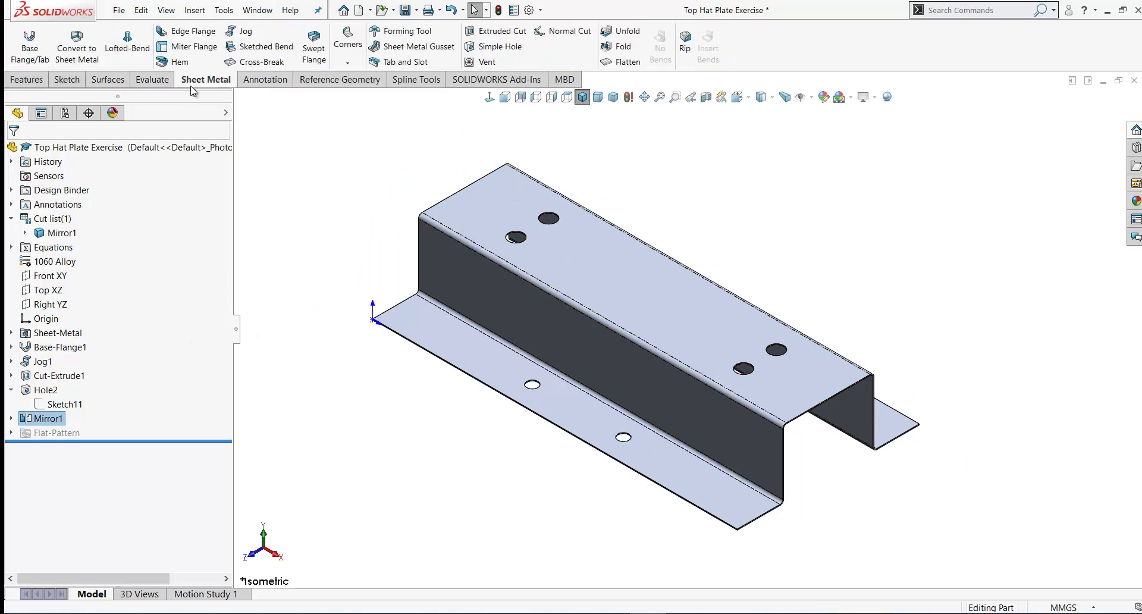
left_click(624, 63)
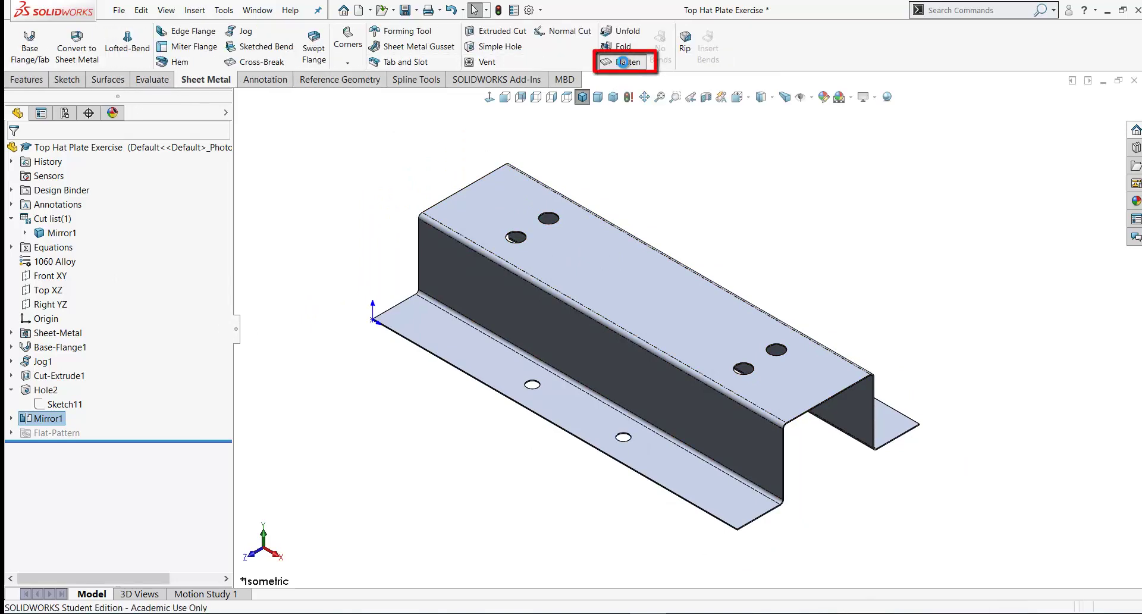
key("ctrl+1")
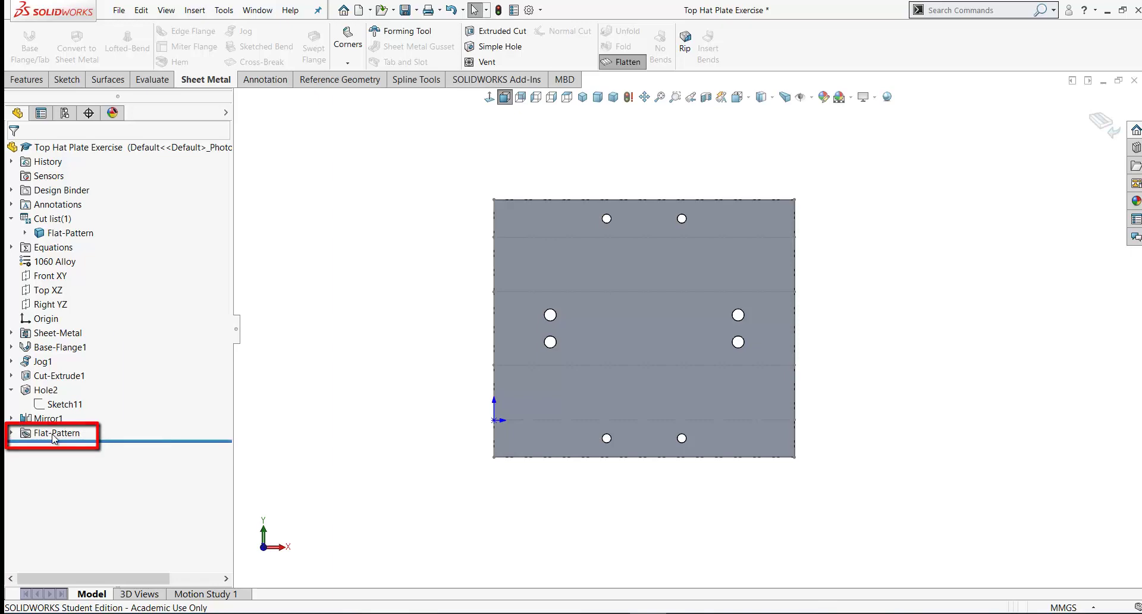
left_click(624, 62)
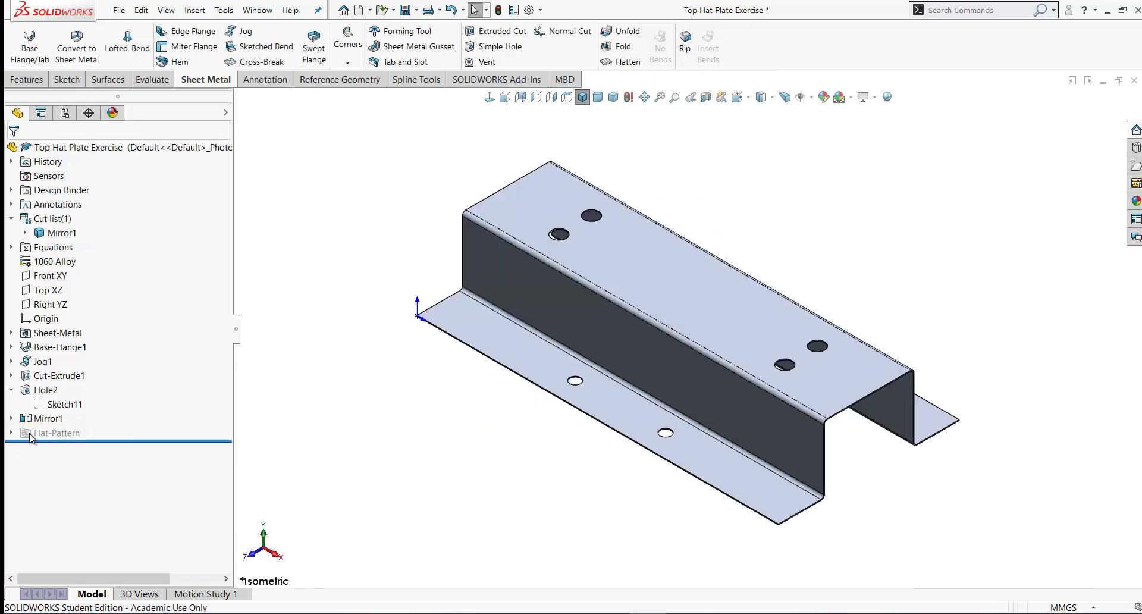
Set Cut list(1) to Update Automatically and check the Cut-List-Item1(1) body
mouse_move(64, 438)
right_click(50, 222)
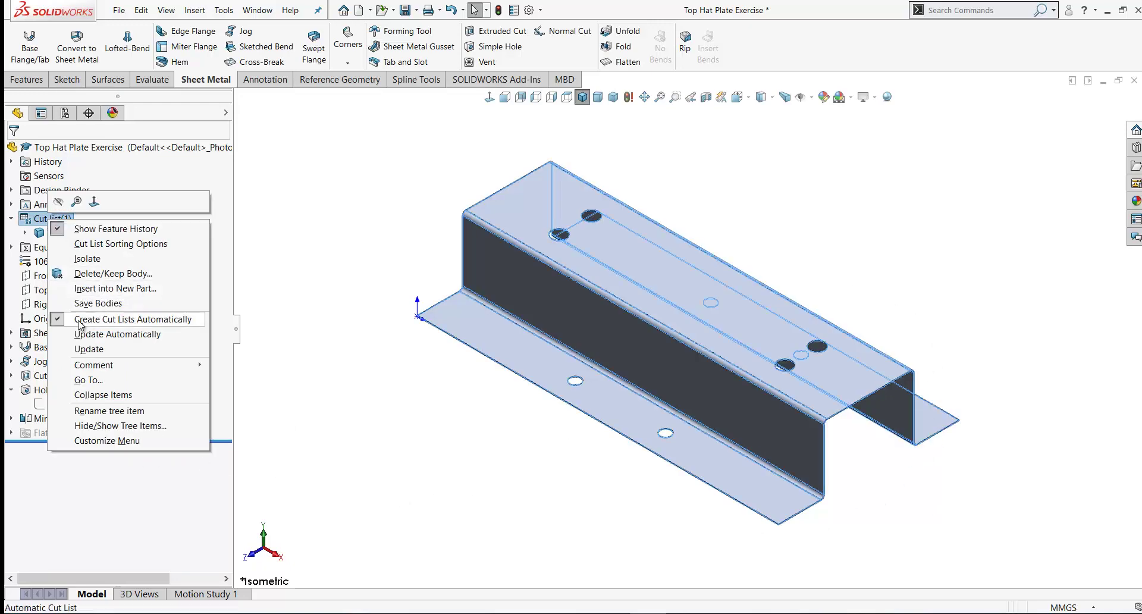
left_click(94, 336)
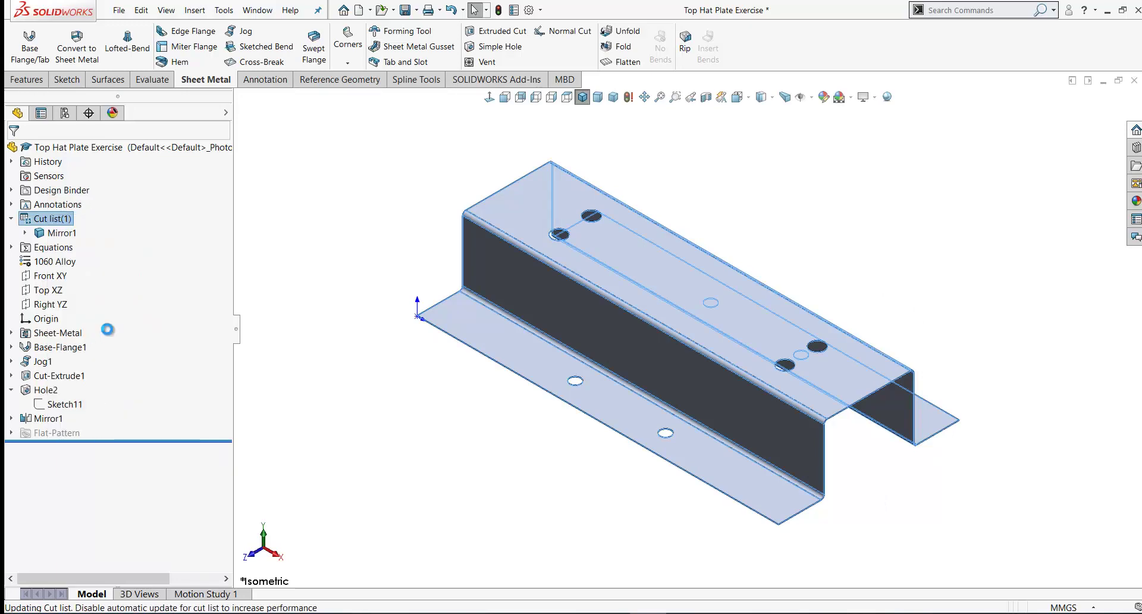
left_click(66, 233)
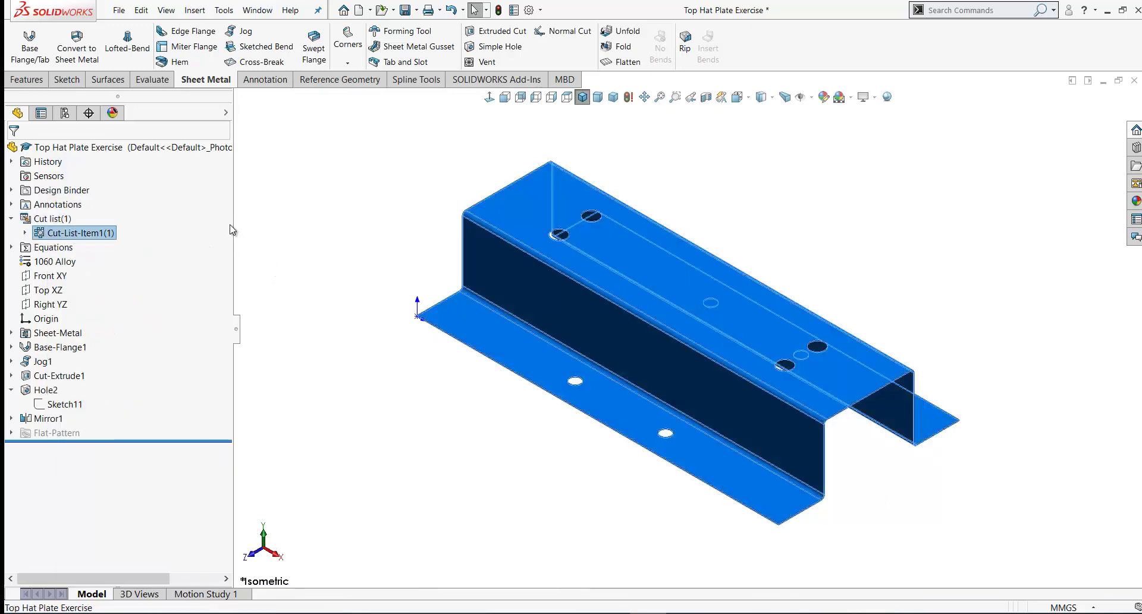
left_click(326, 242)
scroll(716, 385, "up", 3)
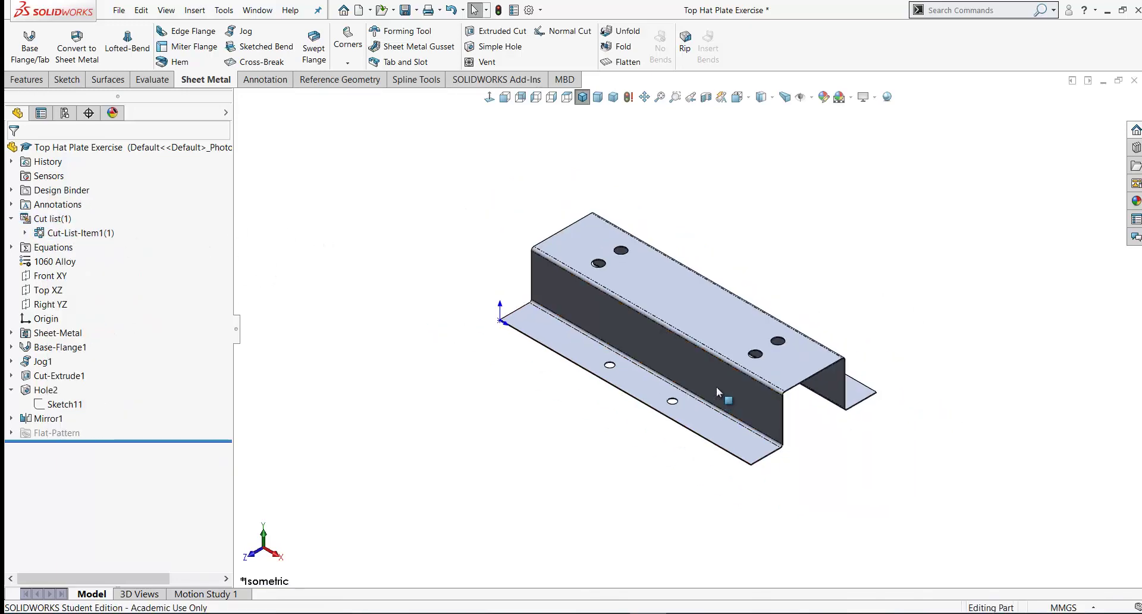
scroll(601, 259, "down", 2)
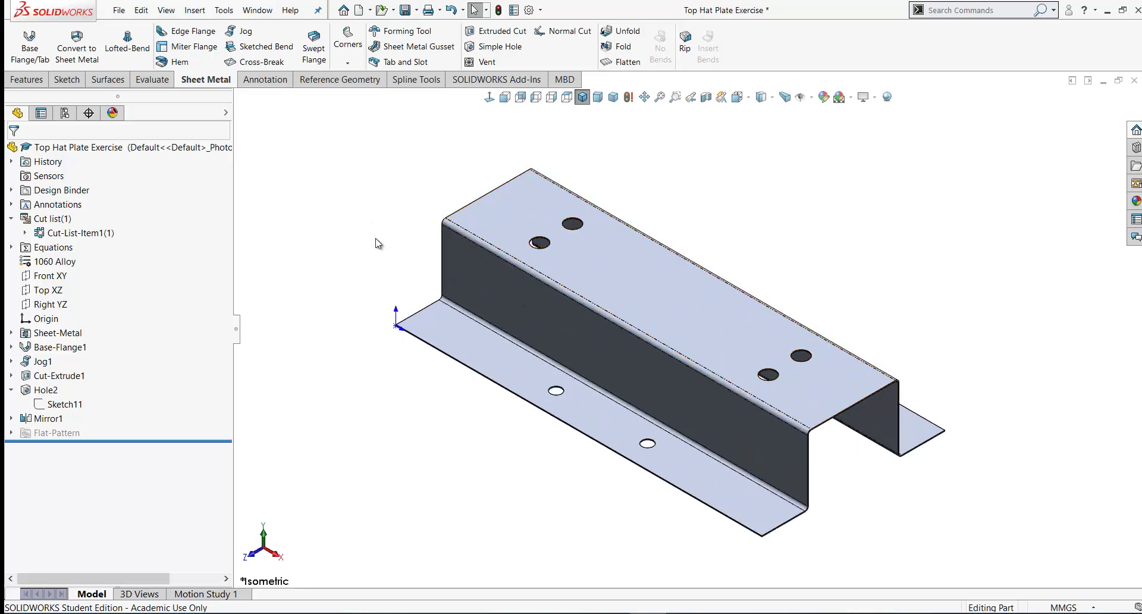
scroll(376, 242, "up", 2)
right_click(630, 304)
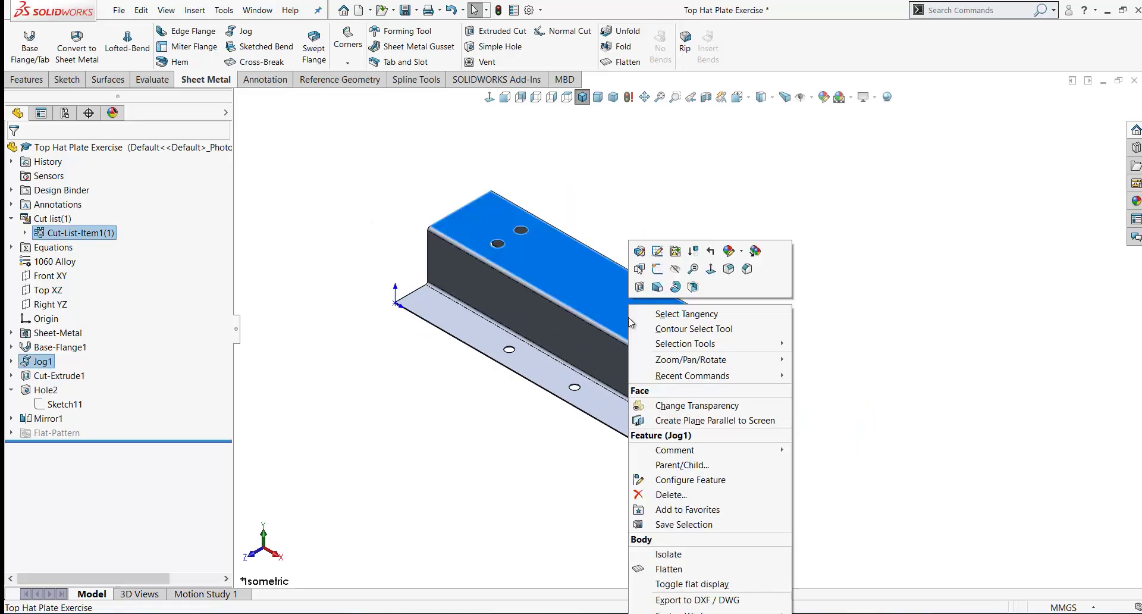
left_click(700, 600)
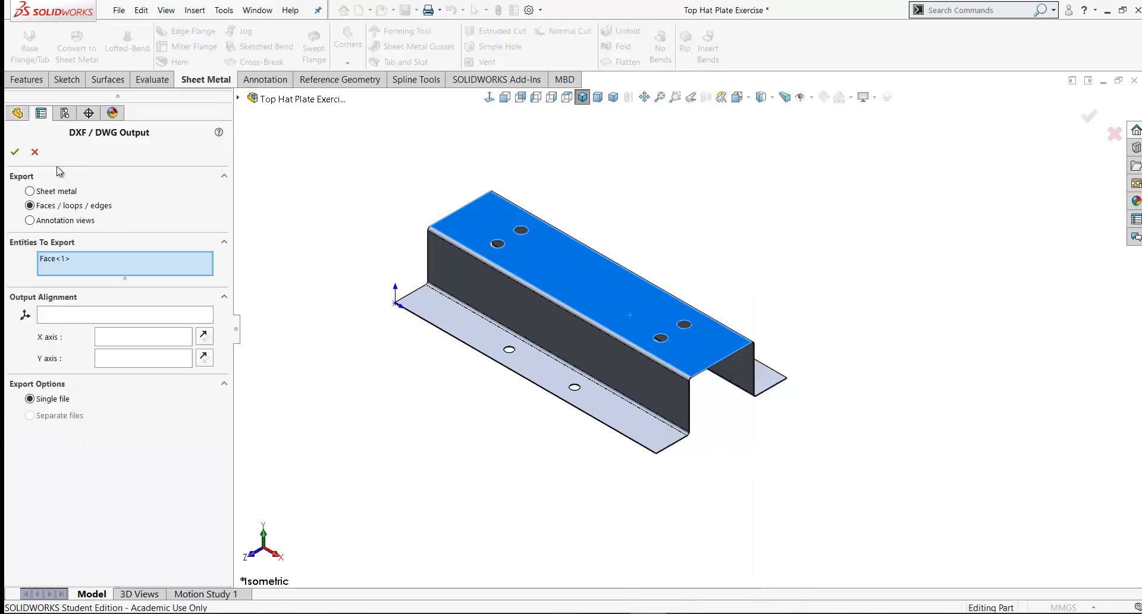
left_click(31, 191)
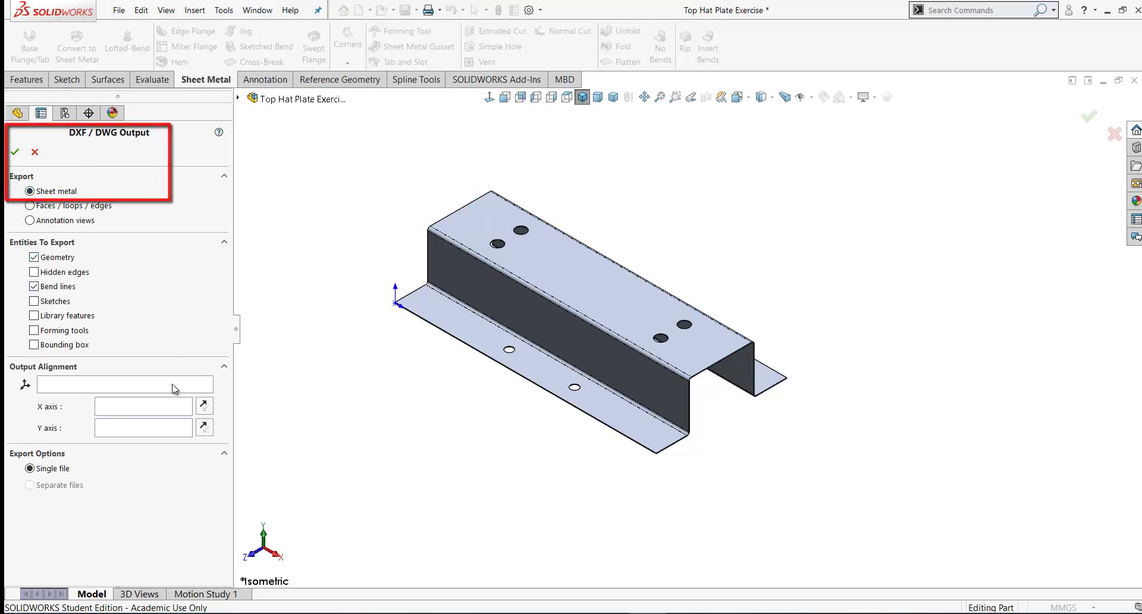
left_click(16, 154)
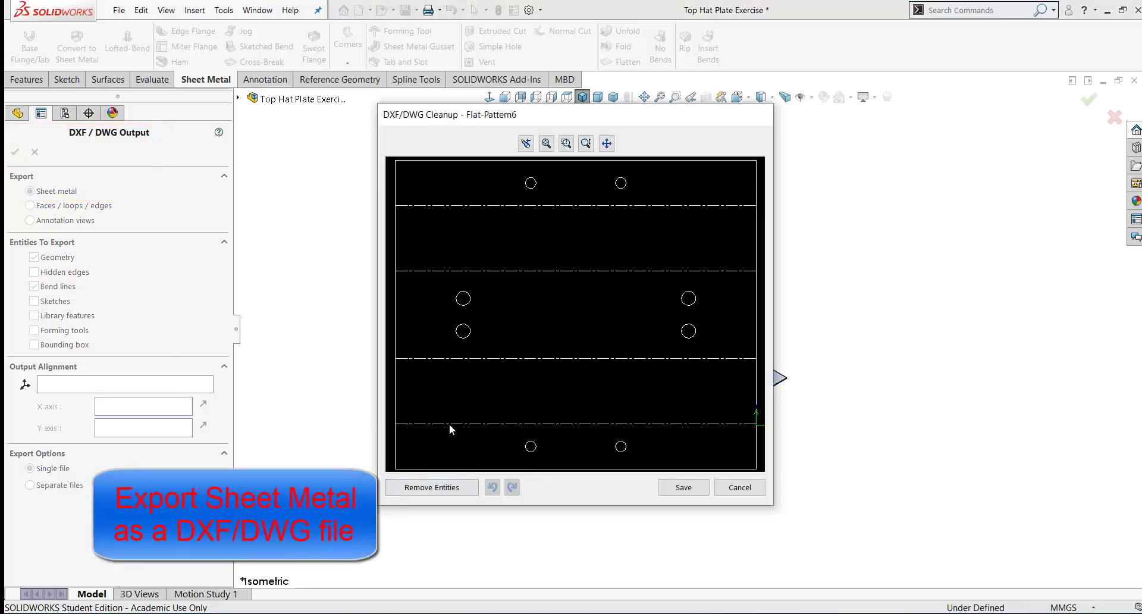
left_click(546, 142)
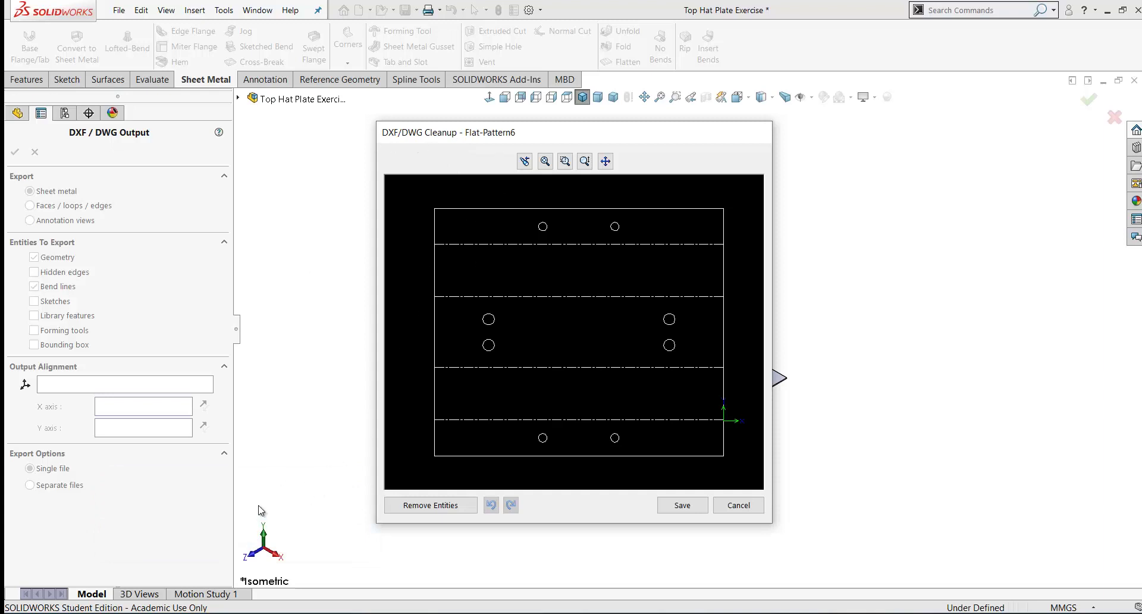
left_click(721, 507)
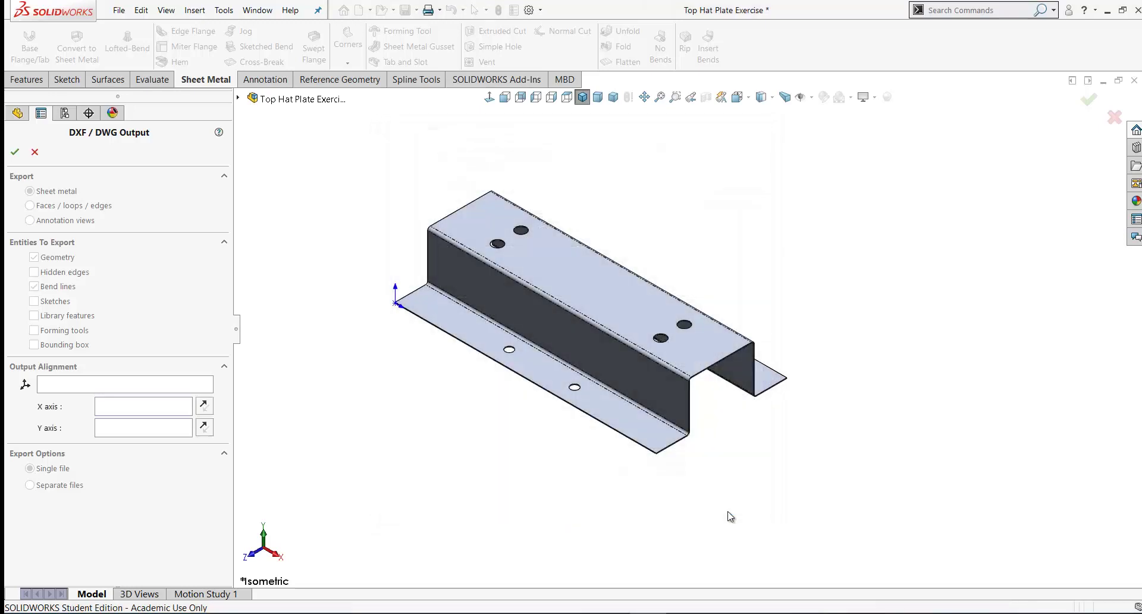
left_click(35, 153)
Measure between the top face and the lower flange face, confirming a 75 mm normal distance
scroll(482, 381, "down", 2)
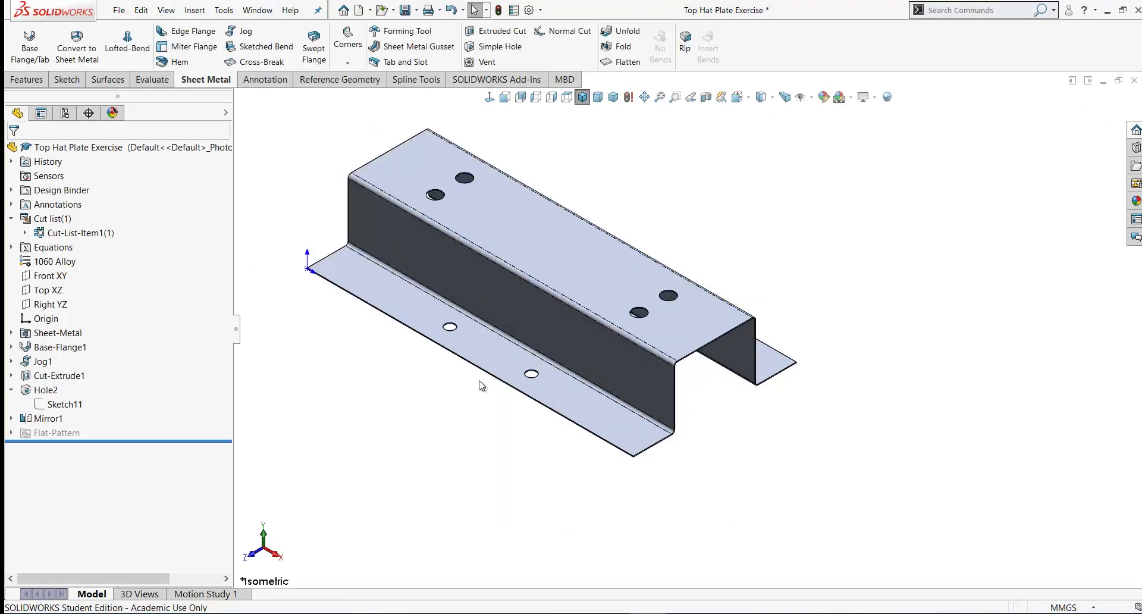
middle_click_drag(428, 357, 399, 325)
left_click(152, 79)
left_click(132, 48)
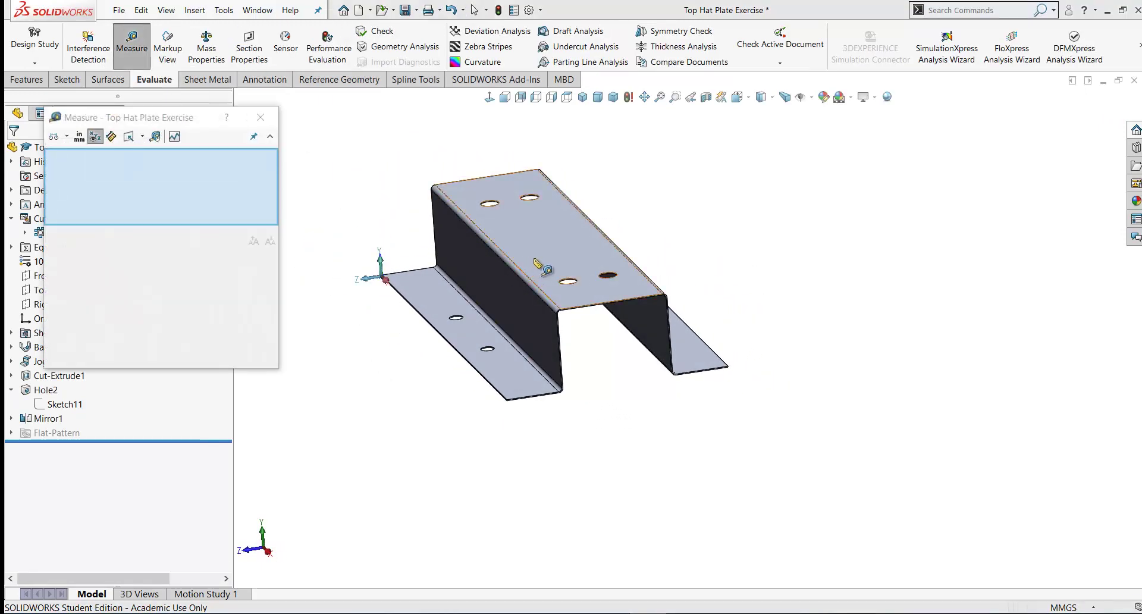
left_click(535, 260)
middle_click_drag(474, 384, 458, 247)
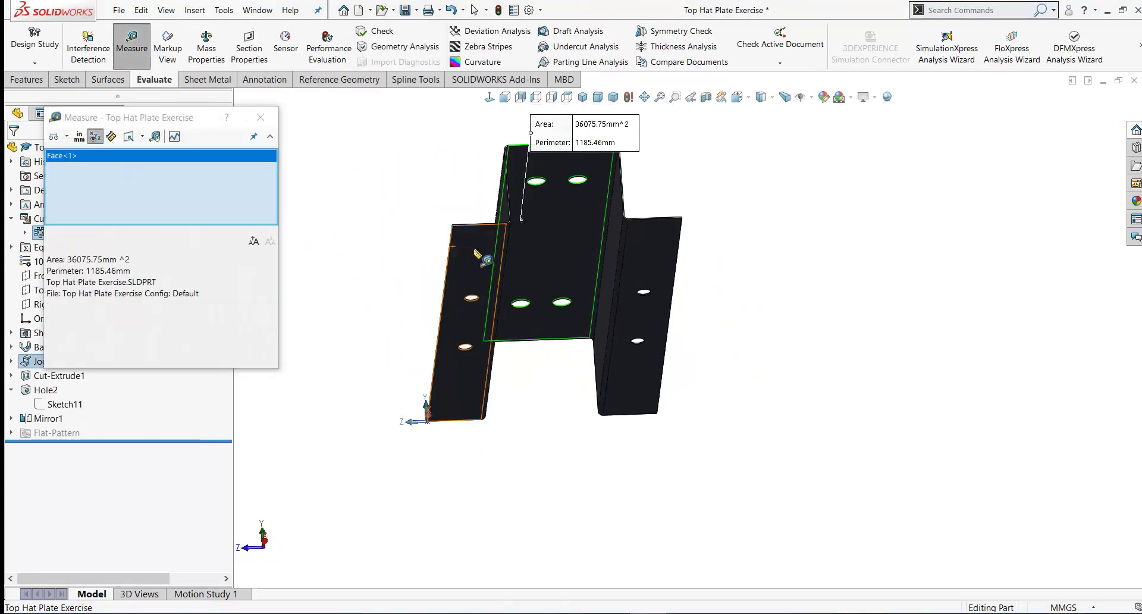
left_click(476, 254)
middle_click_drag(470, 487, 598, 308)
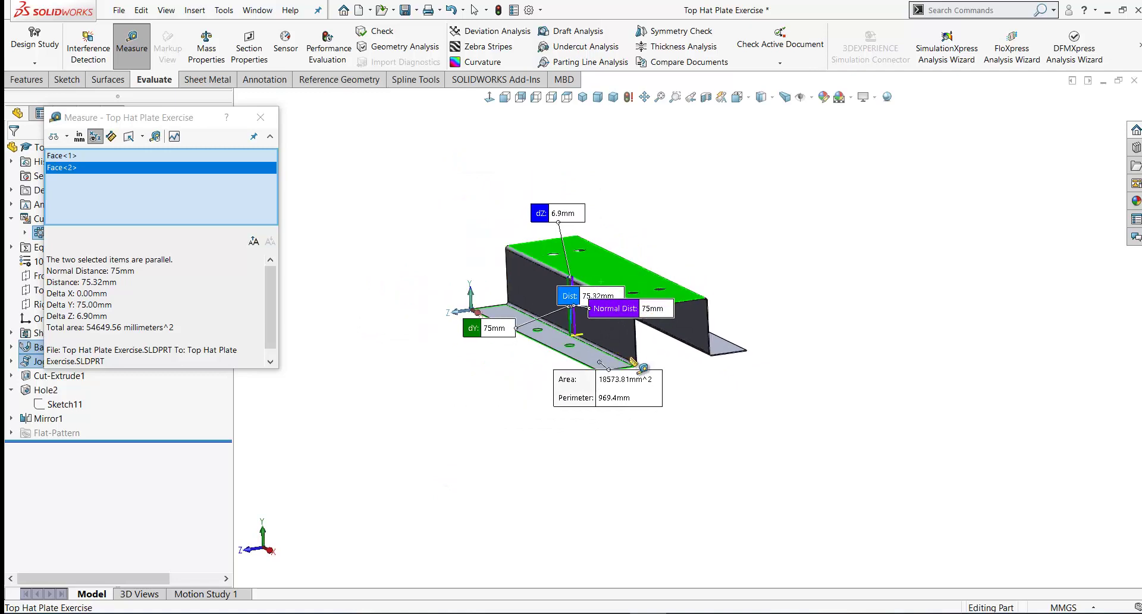
middle_click_drag(624, 360, 483, 302)
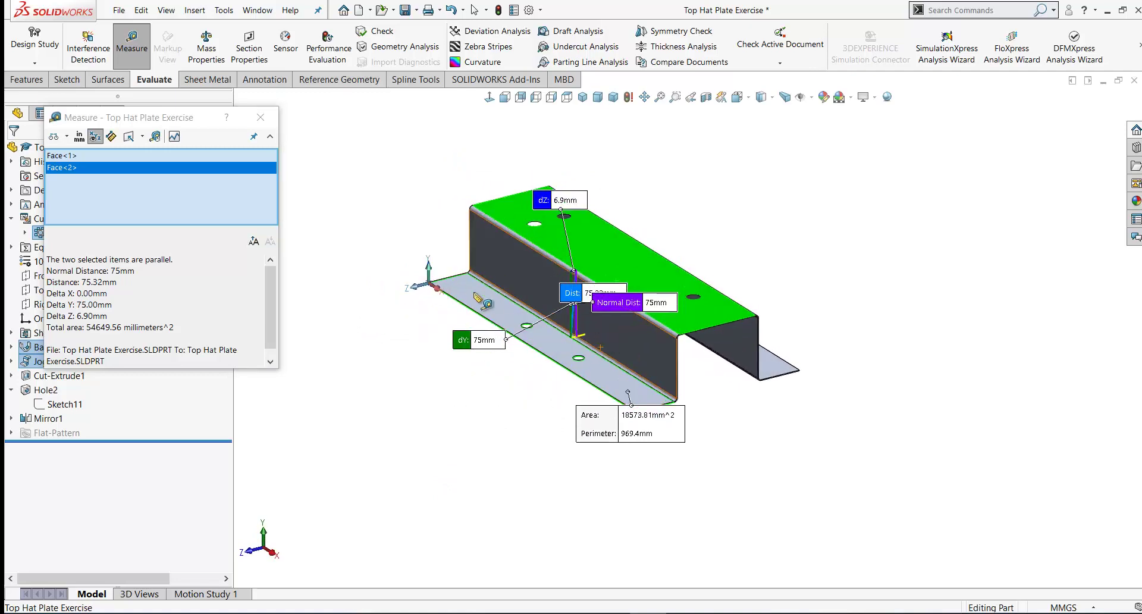
left_click(402, 252)
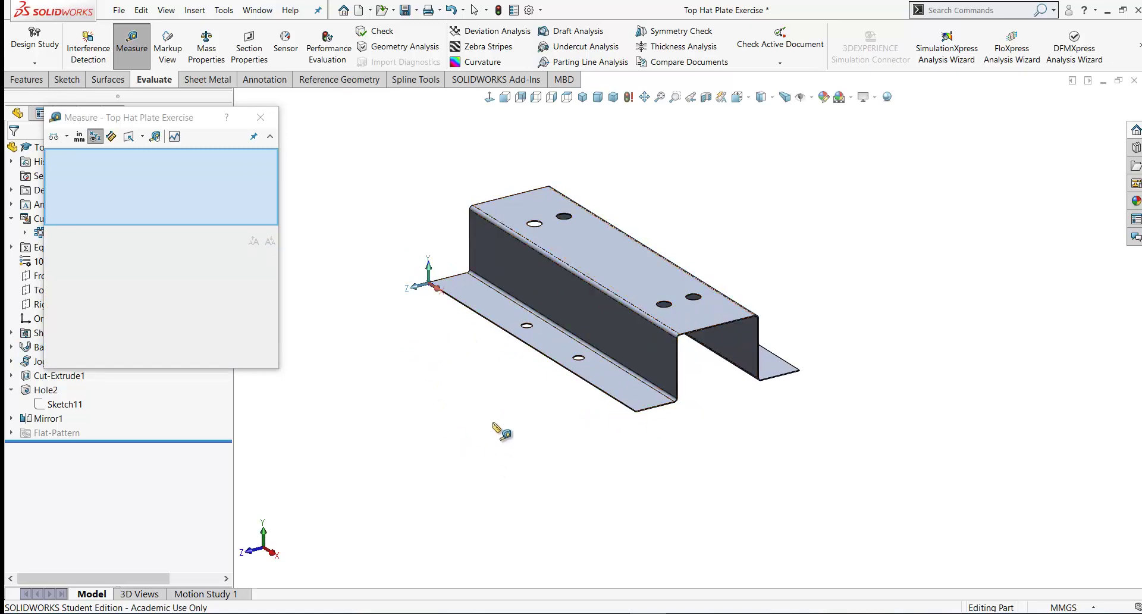
scroll(600, 384, "down", 3)
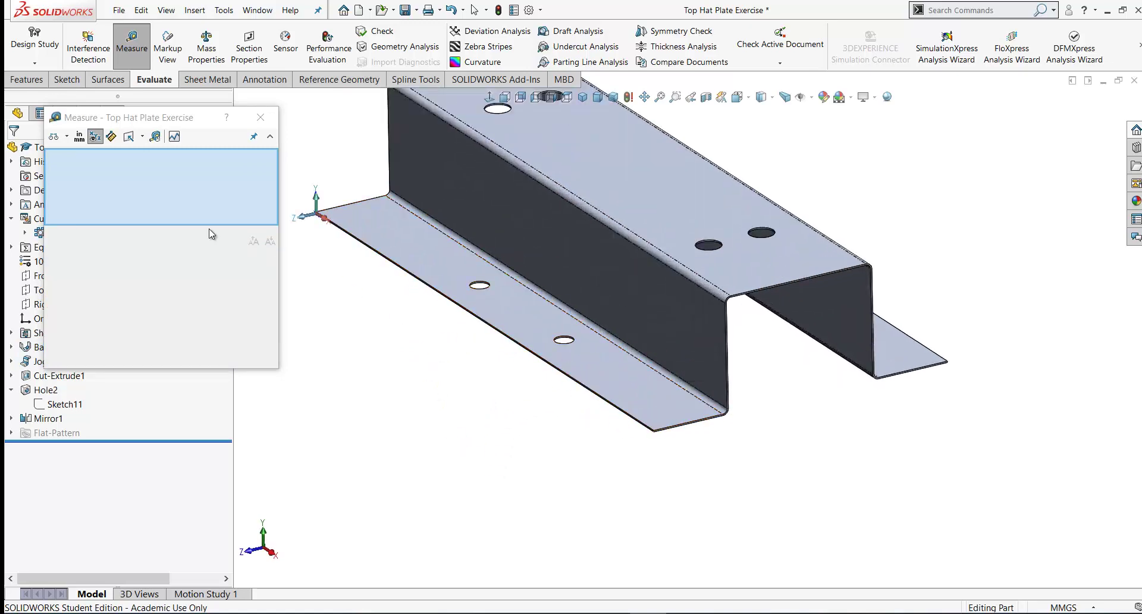
key("Escape")
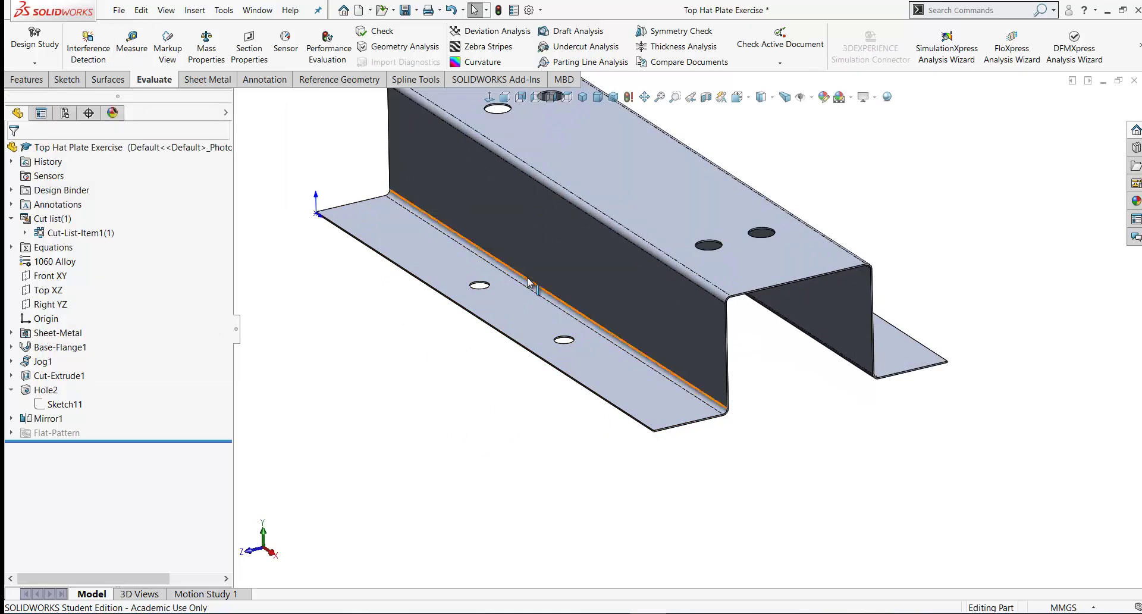
Edit the Sheet-Metal feature to use Gauge 10 and a 5.00 mm bend radius
right_click(59, 335)
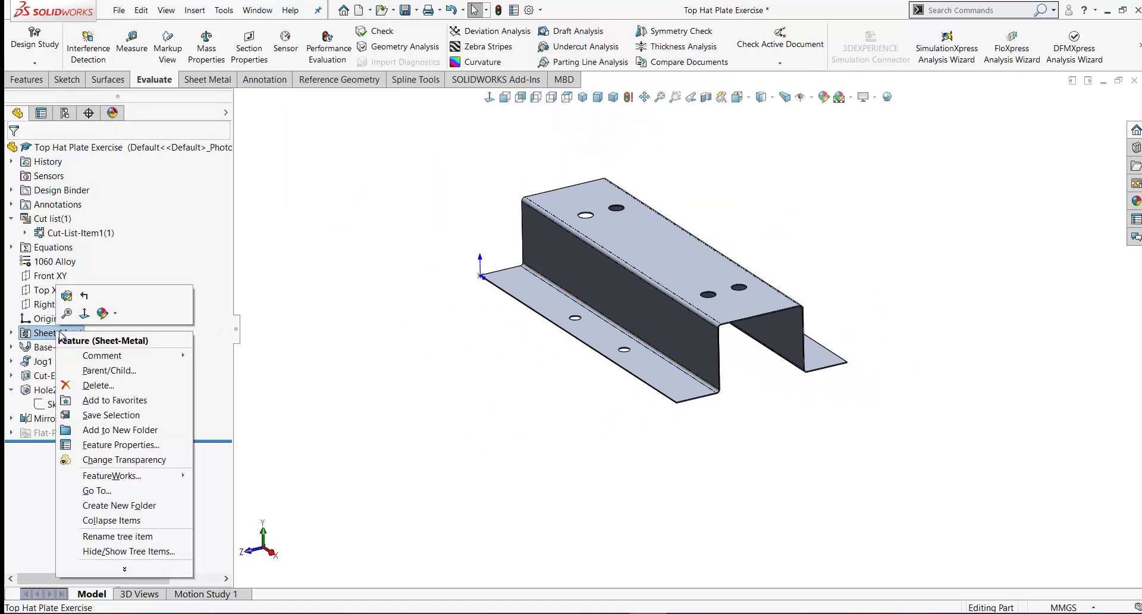
left_click(67, 296)
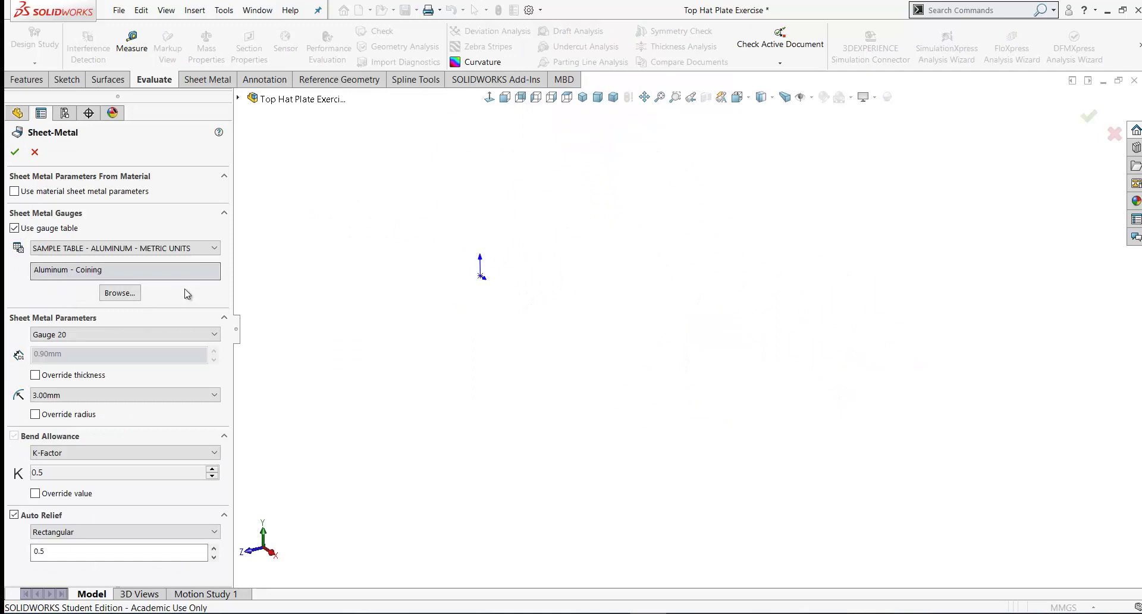
left_click(214, 335)
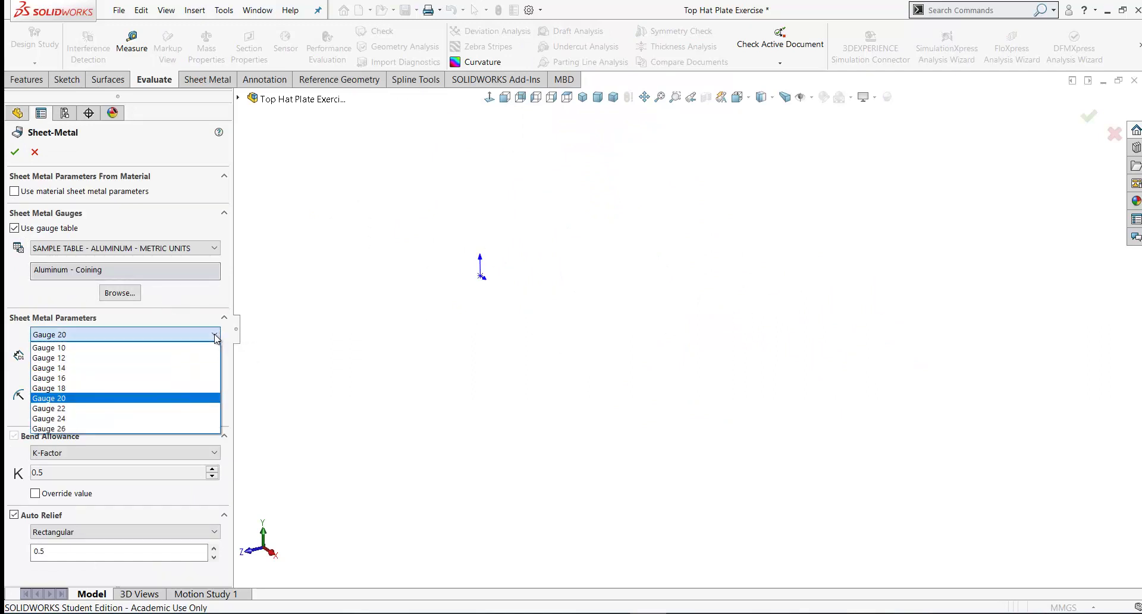
left_click(68, 348)
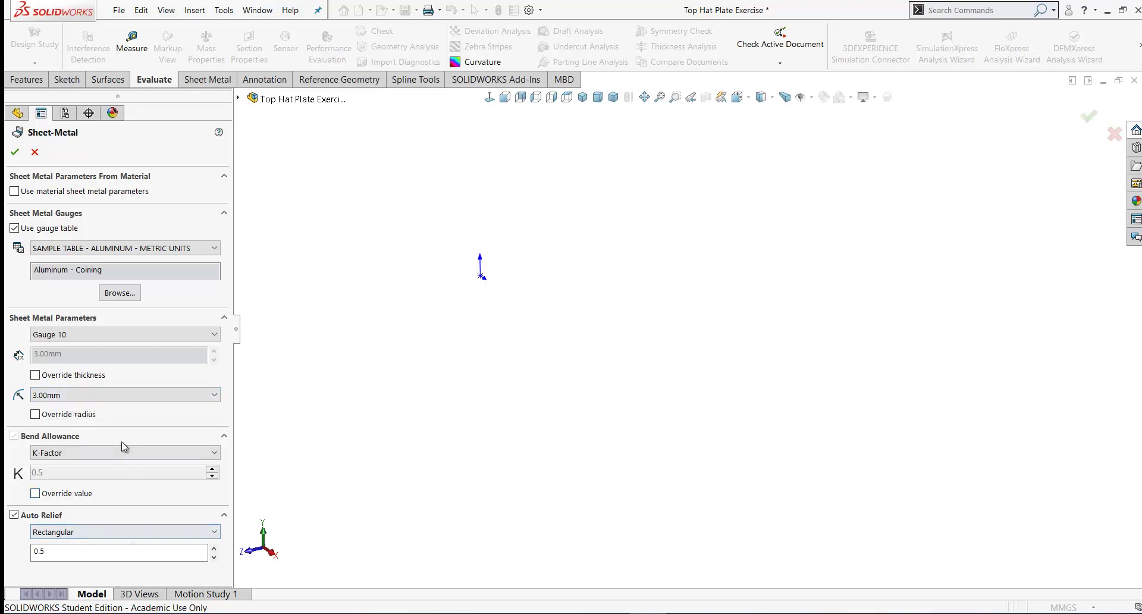
left_click(214, 397)
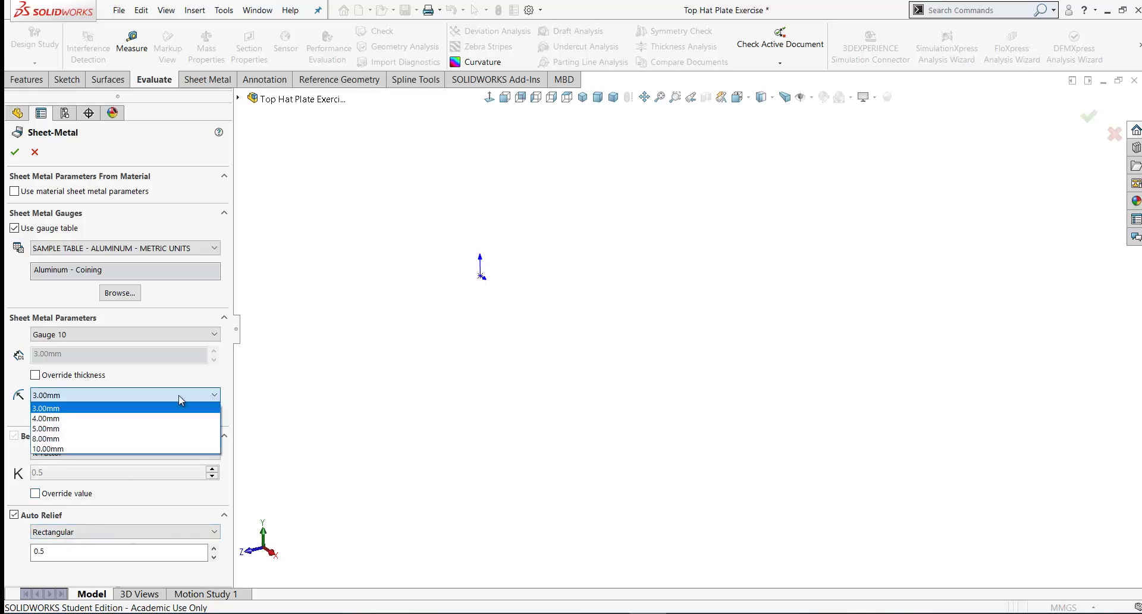
left_click(45, 429)
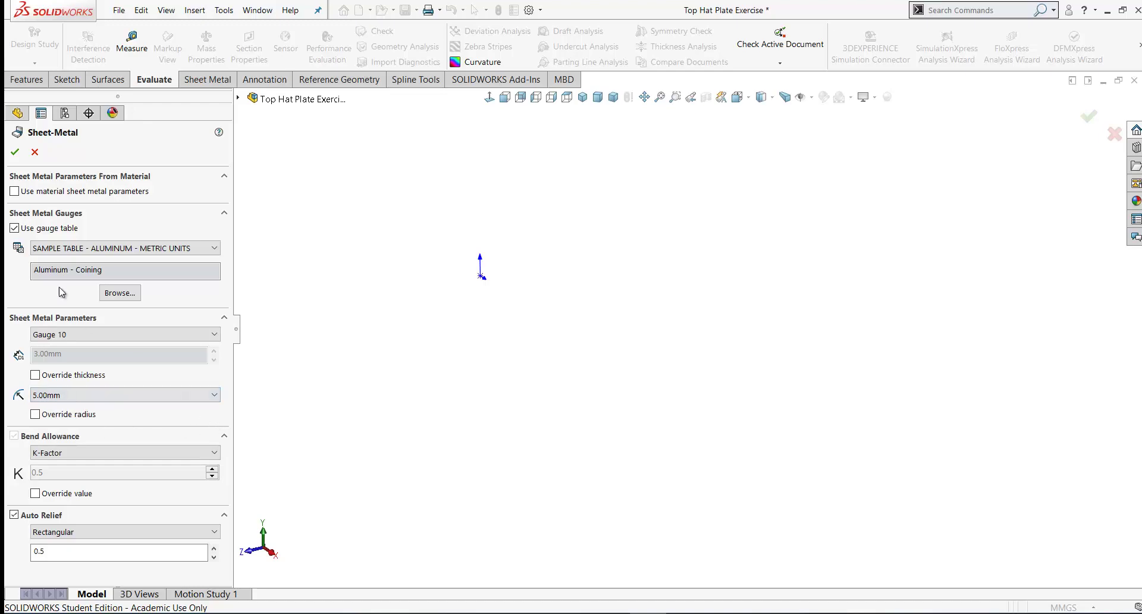
Apply the Gauge 10 sheet-metal parameters so the top hat rebuilds
left_click(15, 153)
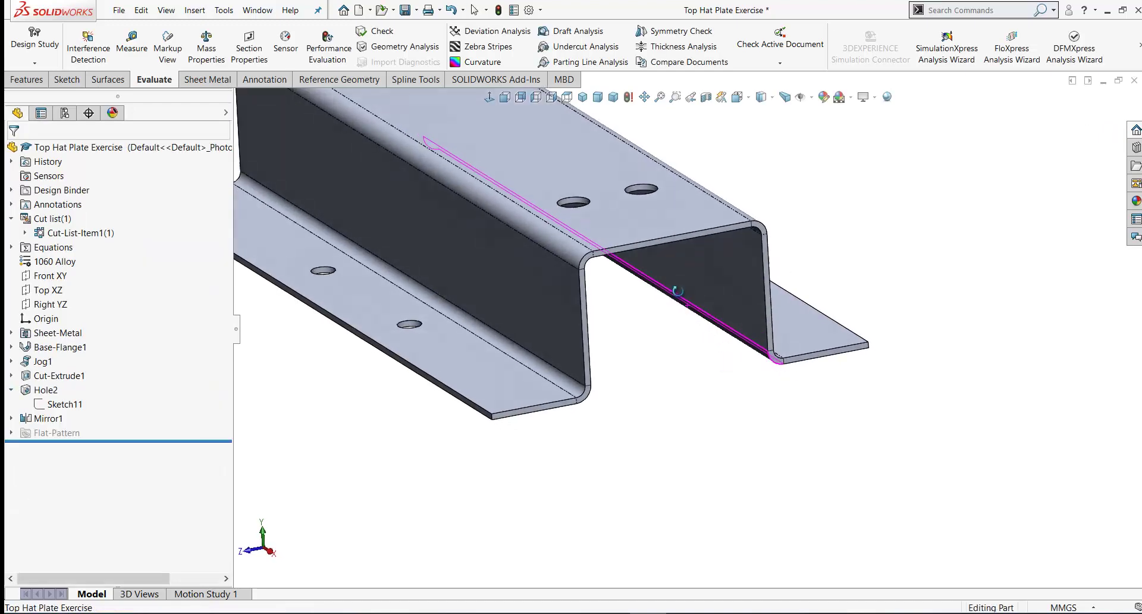
middle_click_drag(627, 296, 541, 244)
scroll(541, 244, "up", 5)
Measure the 3 mm sheet thickness and the 5 mm inner bend radius, then clear the selection
left_click(130, 50)
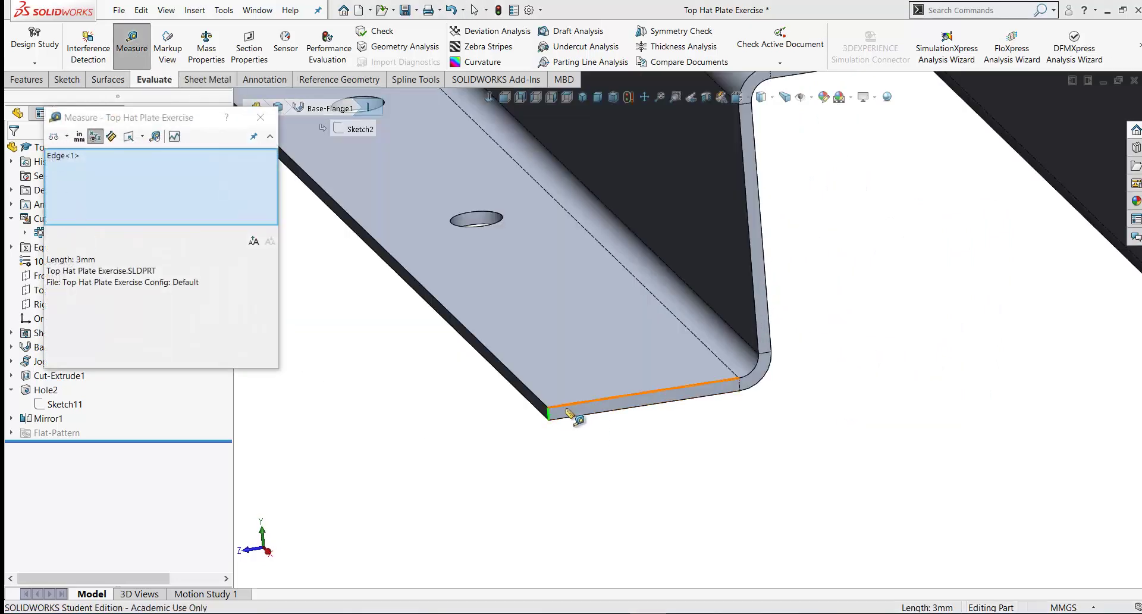
left_click(737, 391)
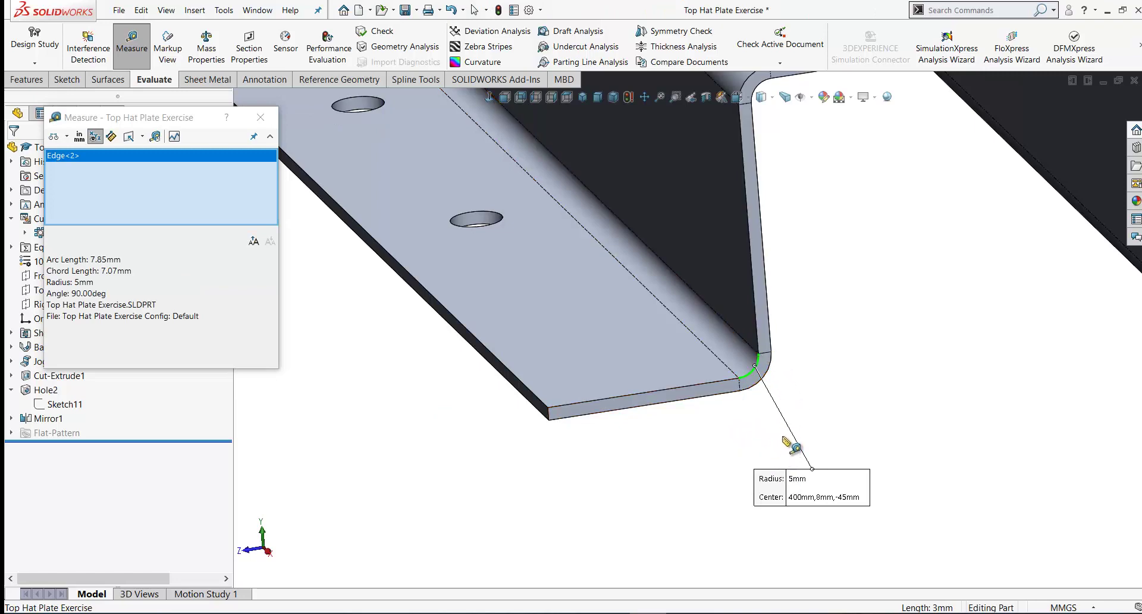
scroll(625, 357, "up", 5)
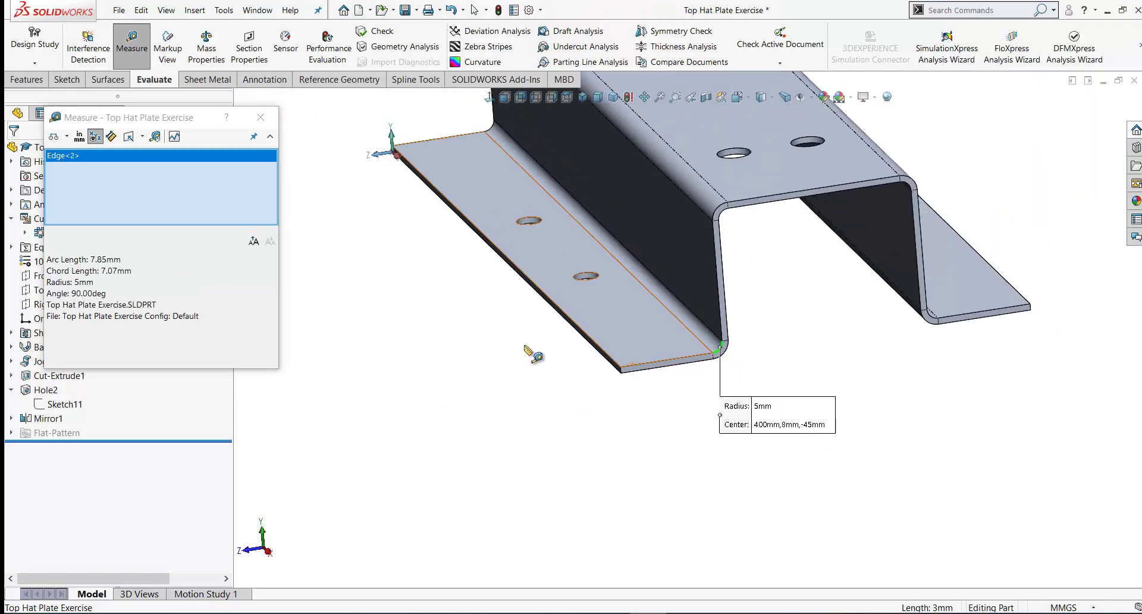
left_click(453, 336)
scroll(658, 229, "up", 4)
scroll(533, 331, "down", 2)
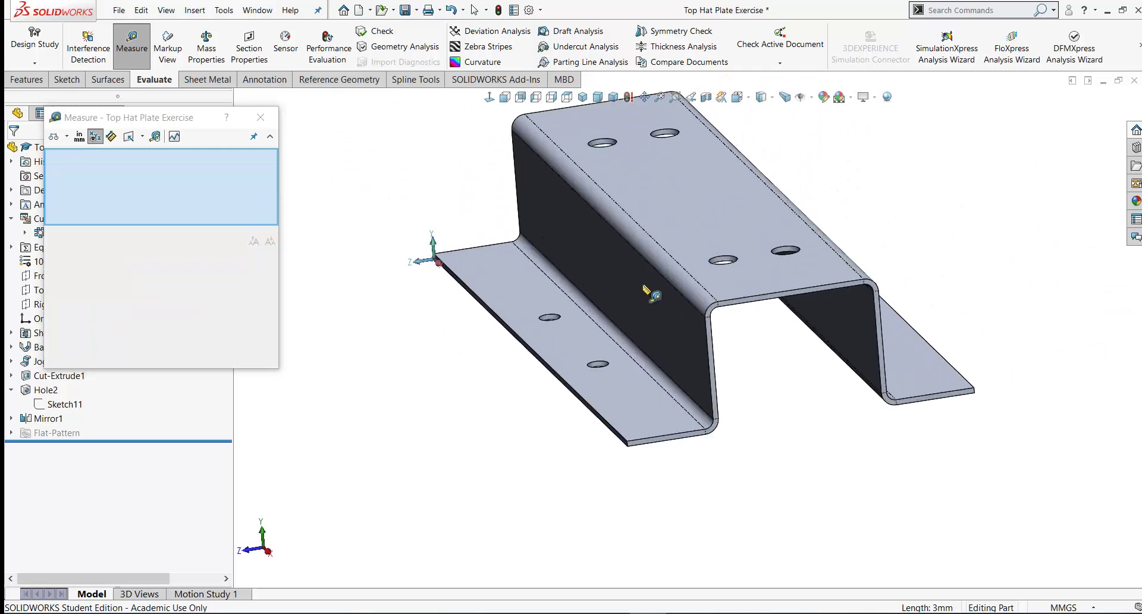
Measure the 50 mm gap between the hat's inner side face and the flange end face
key("Escape")
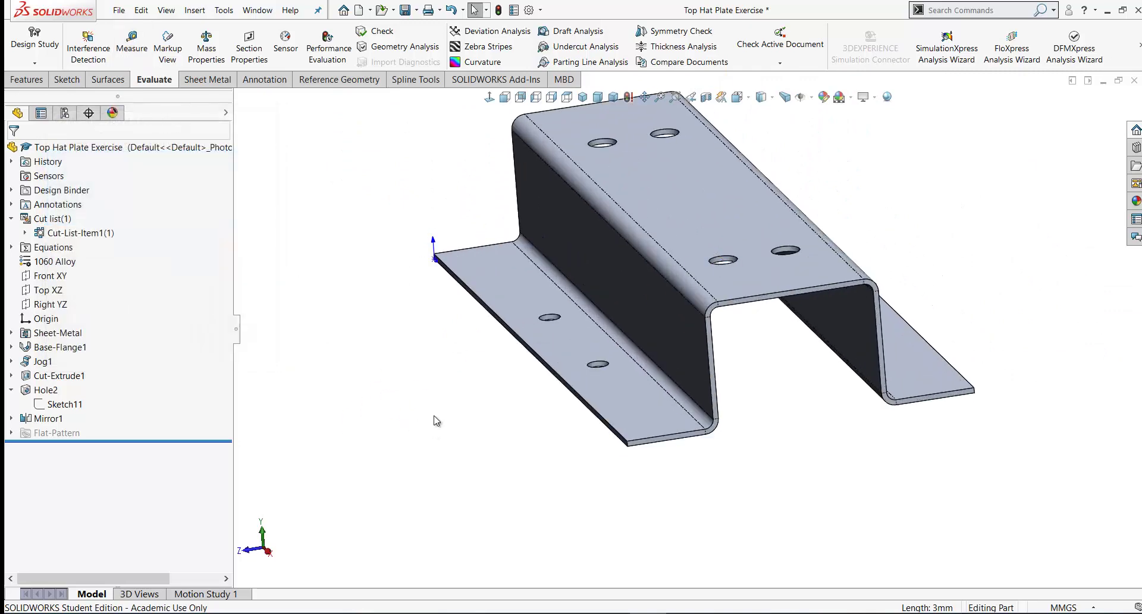
scroll(443, 424, "down", 5)
key("Return")
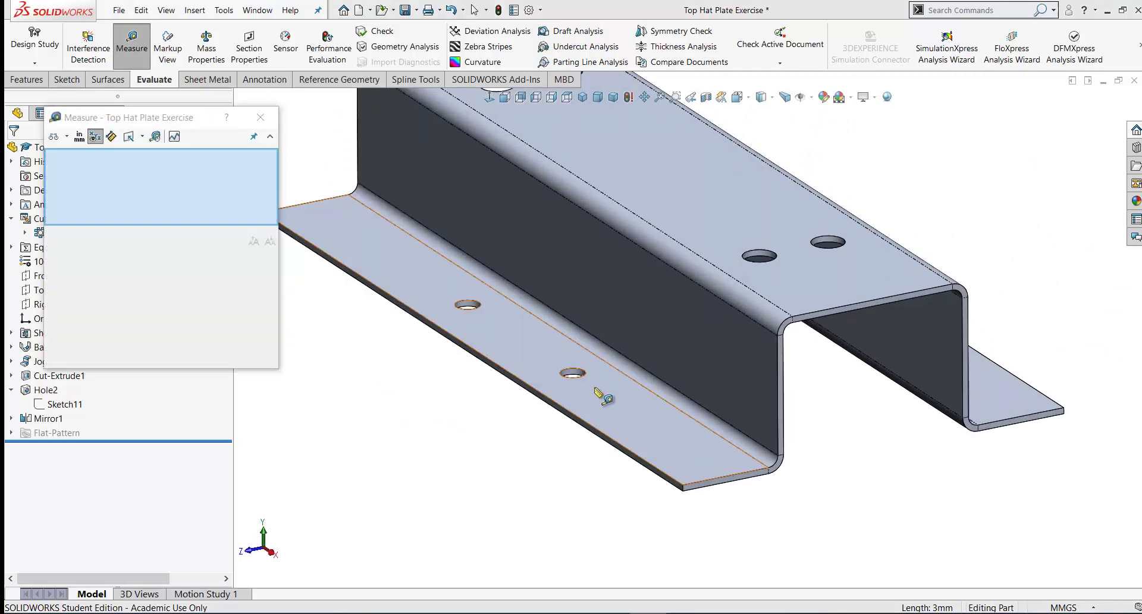
left_click(707, 375)
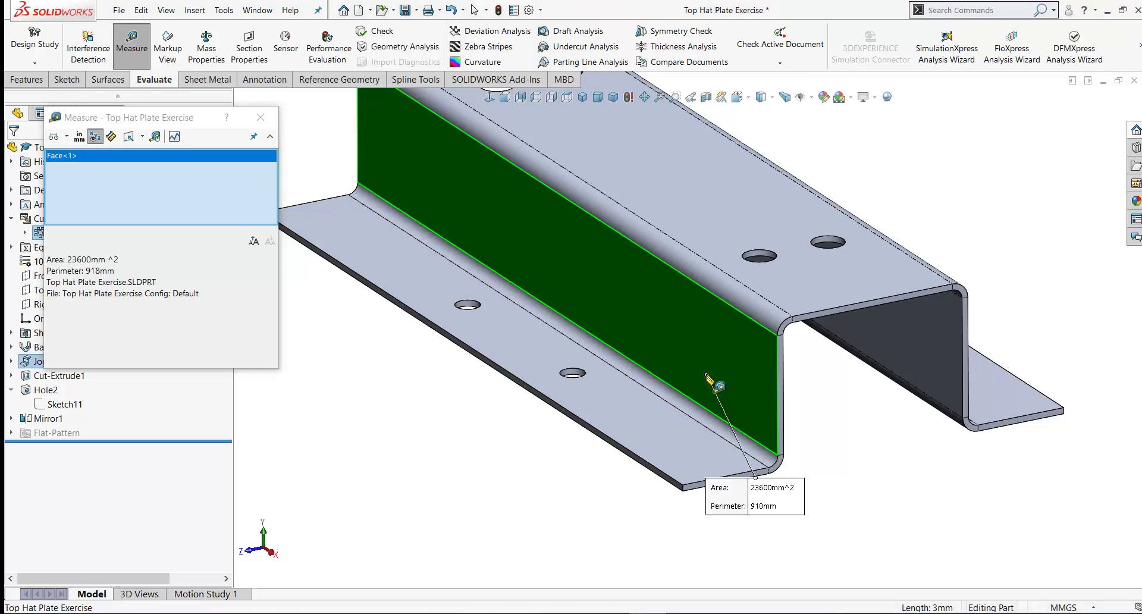
scroll(617, 476, "down", 4)
left_click(594, 397)
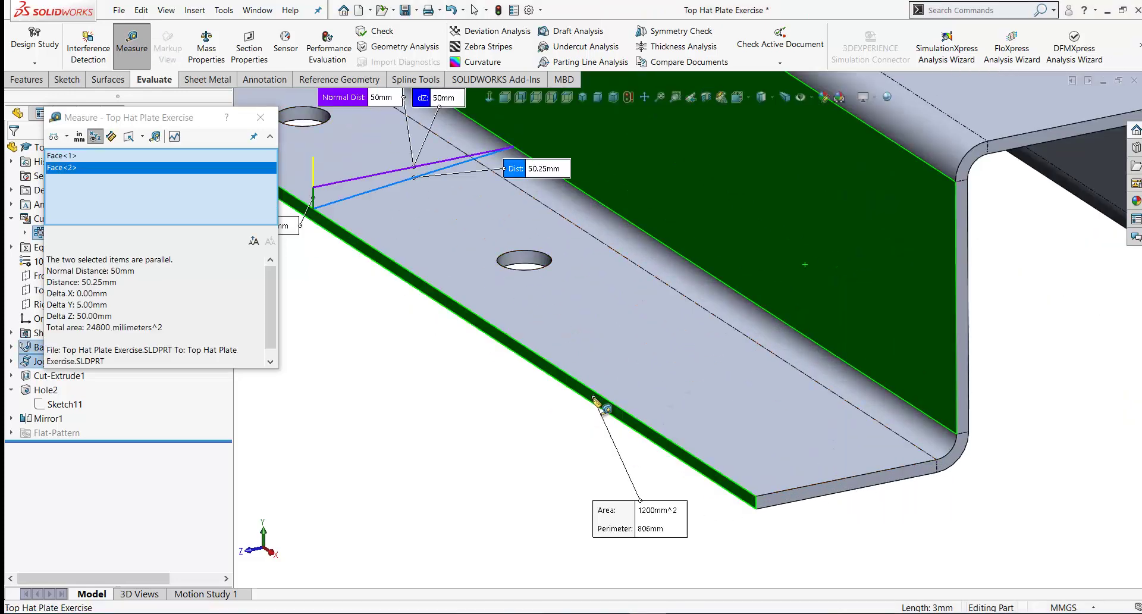
scroll(450, 397, "up", 4)
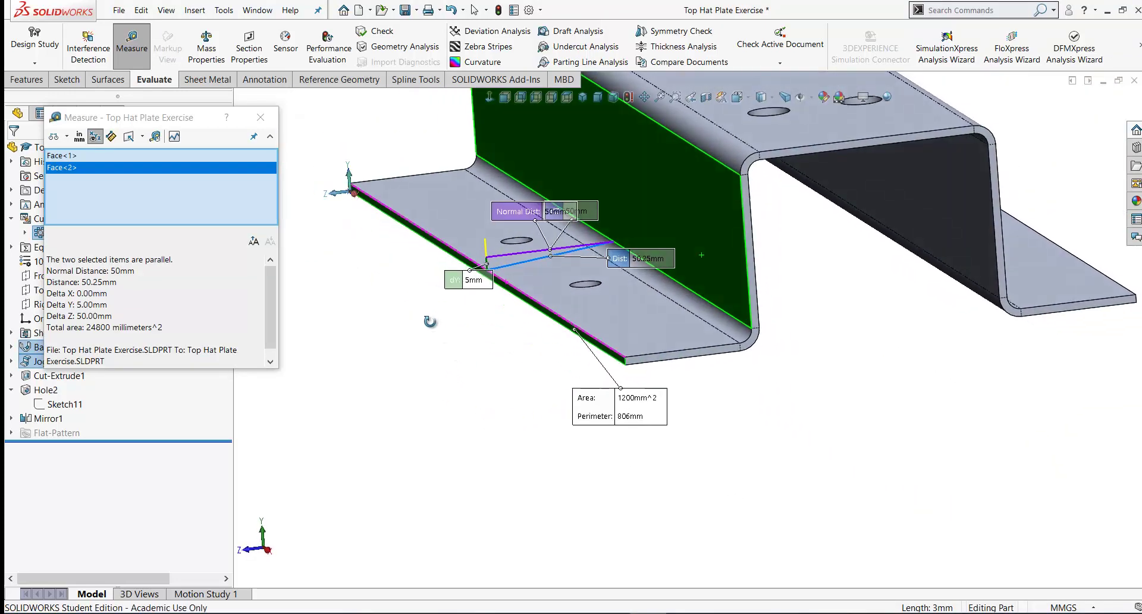
middle_click_drag(425, 334, 467, 235)
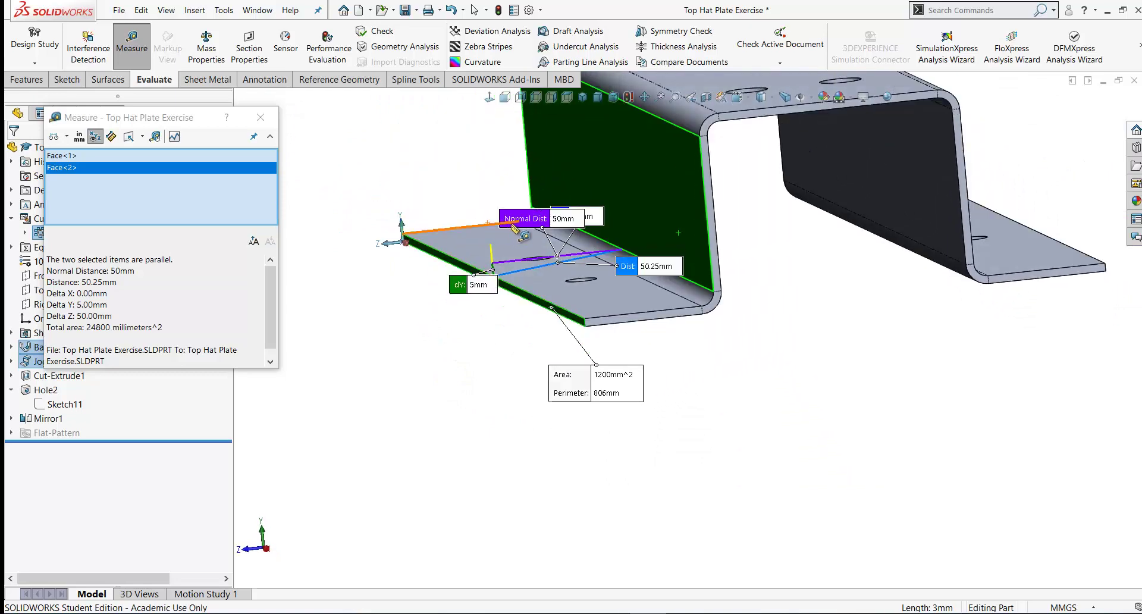
left_click_drag(523, 219, 409, 172)
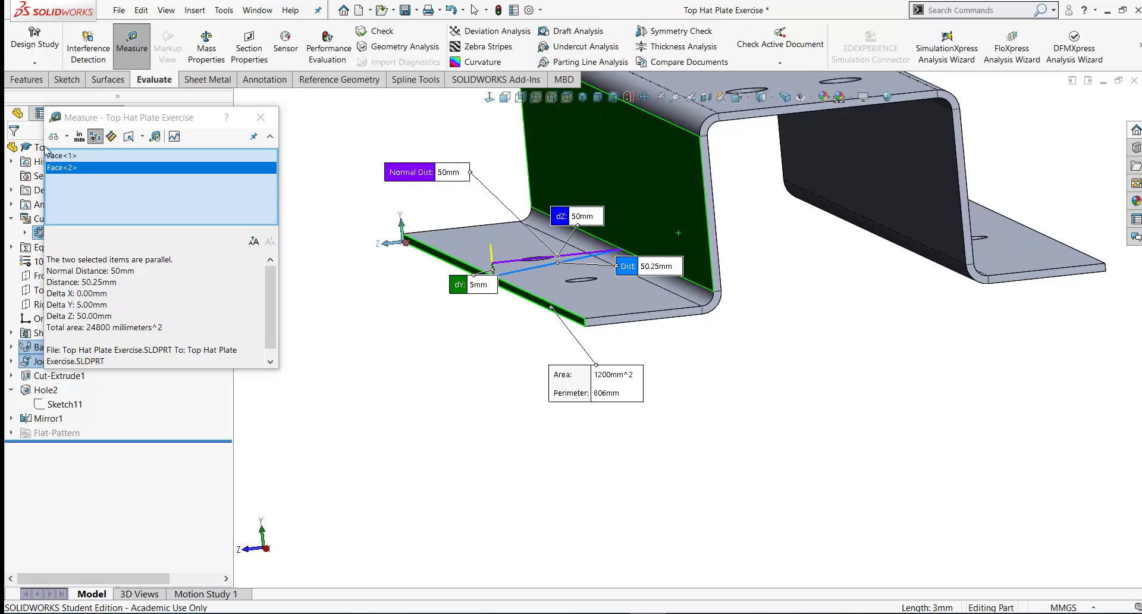
Clear the selections and measure the 75 mm height from the top face to the flange
right_click(145, 179)
left_click(179, 184)
scroll(393, 217, "up", 3)
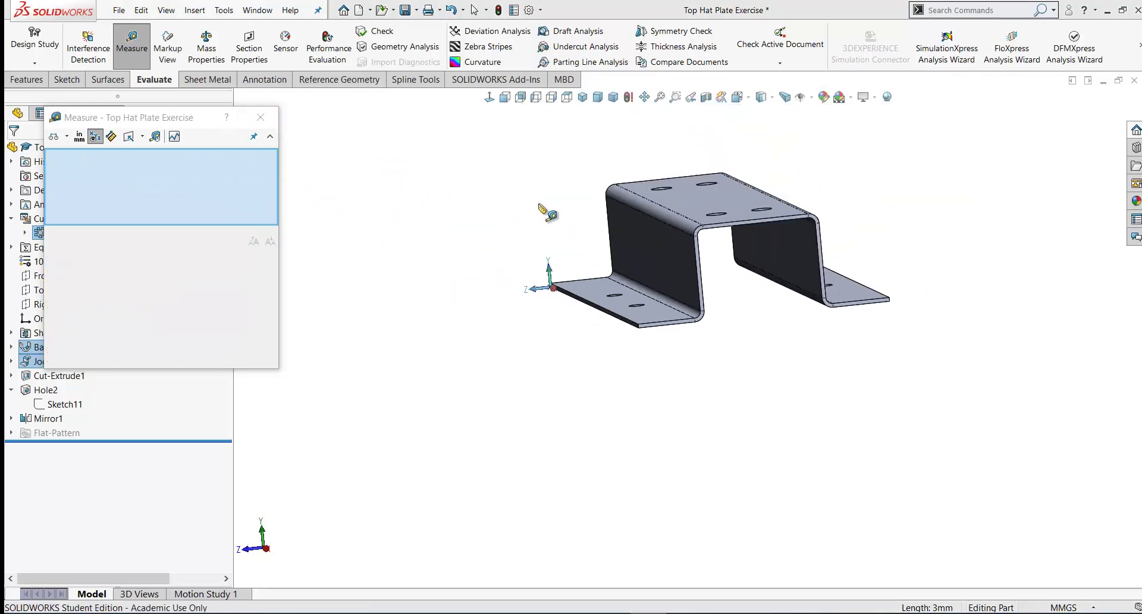
scroll(603, 221, "down", 3)
left_click(744, 222)
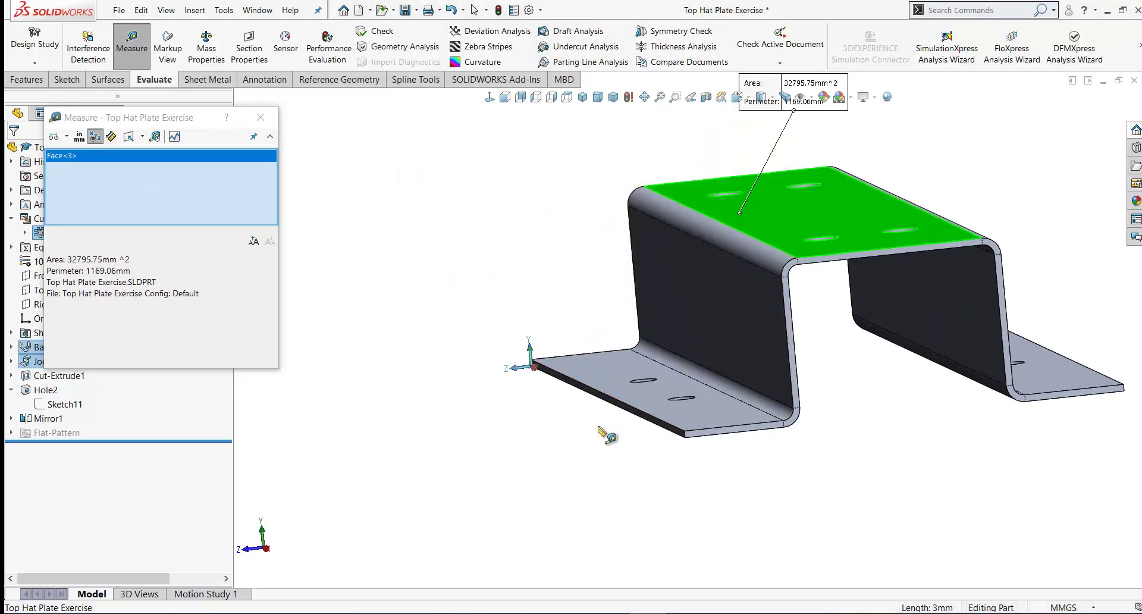
key("ctrl+8")
left_click(641, 307)
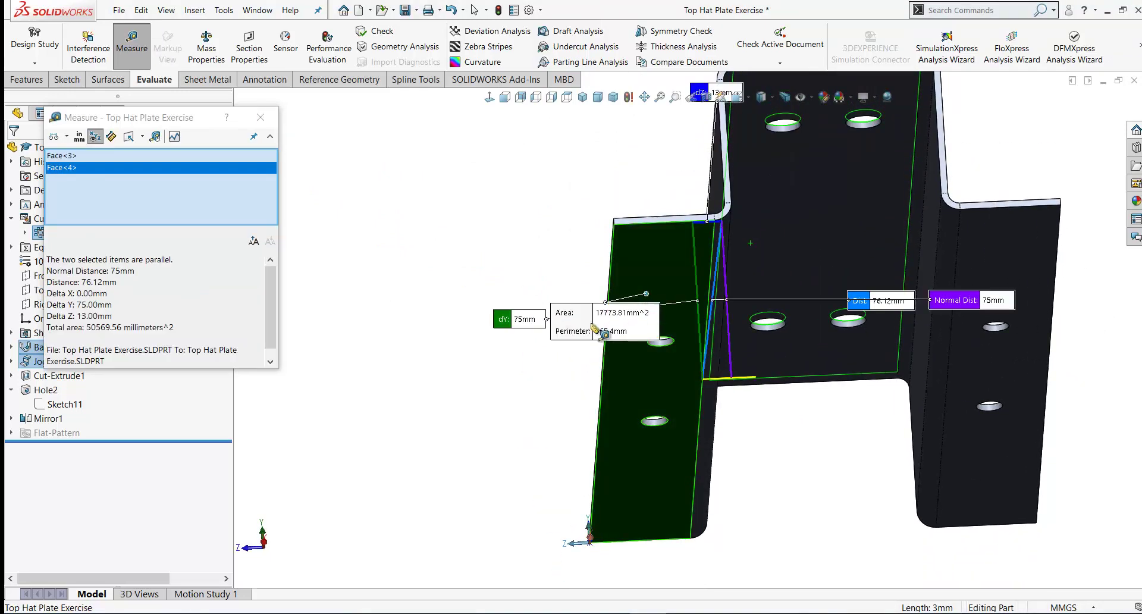
middle_click_drag(484, 233, 848, 294)
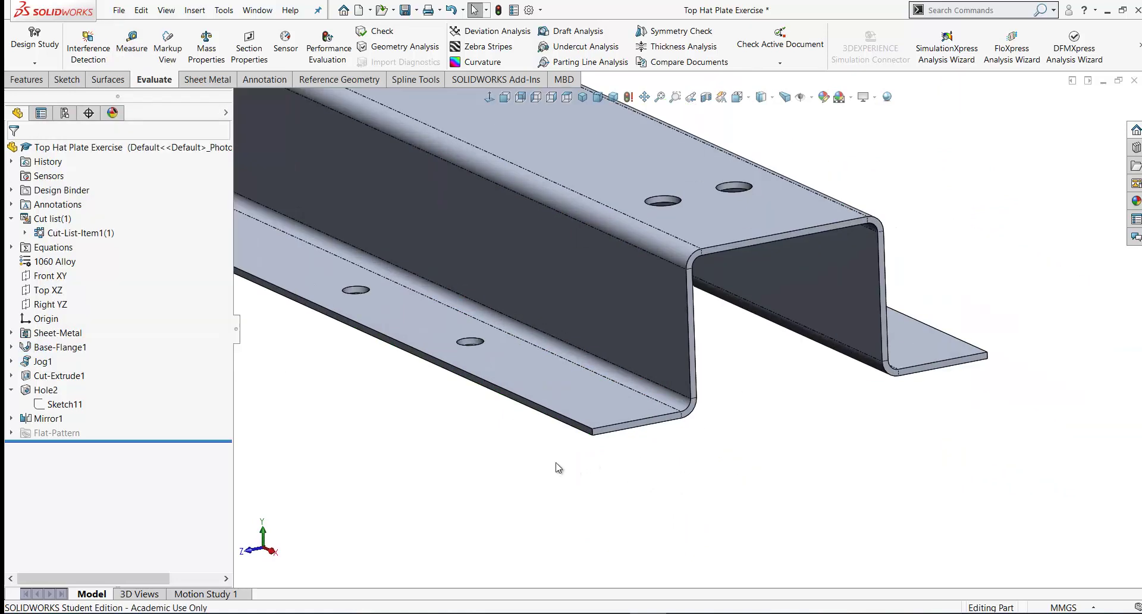
Roll the feature tree back above Mirror1 and fit the half part to the view
scroll(558, 468, "down", 2)
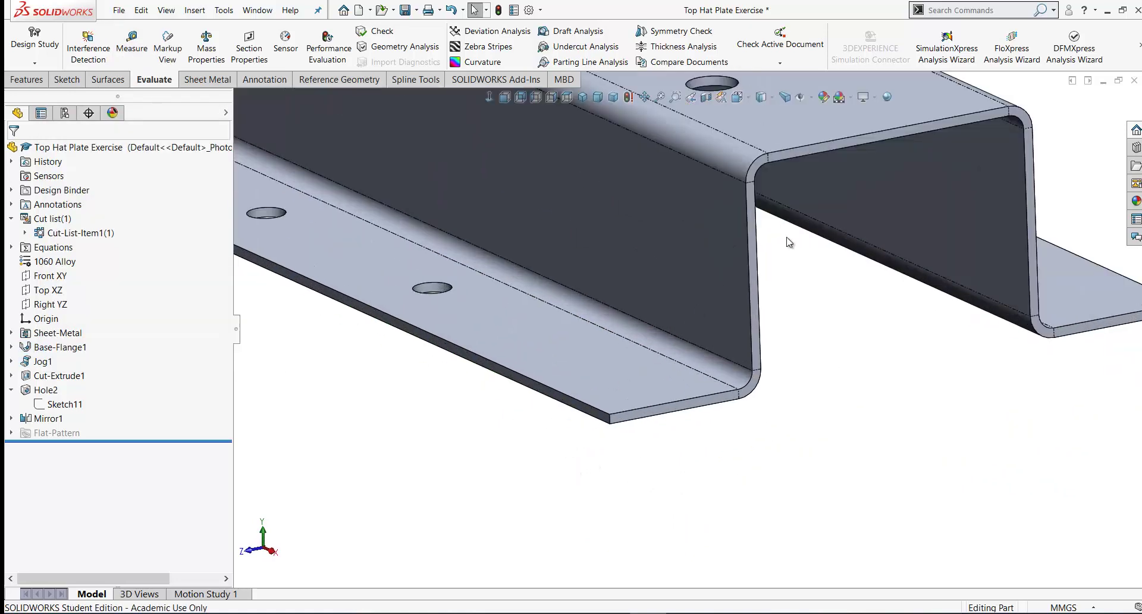
scroll(832, 241, "up", 3)
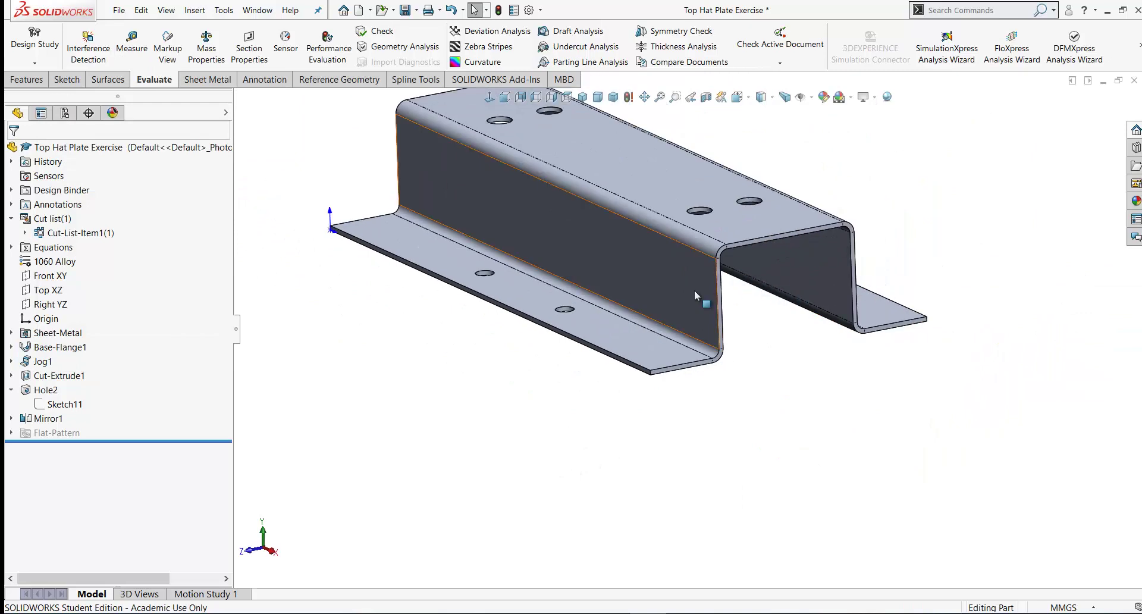
left_click_drag(166, 441, 169, 412)
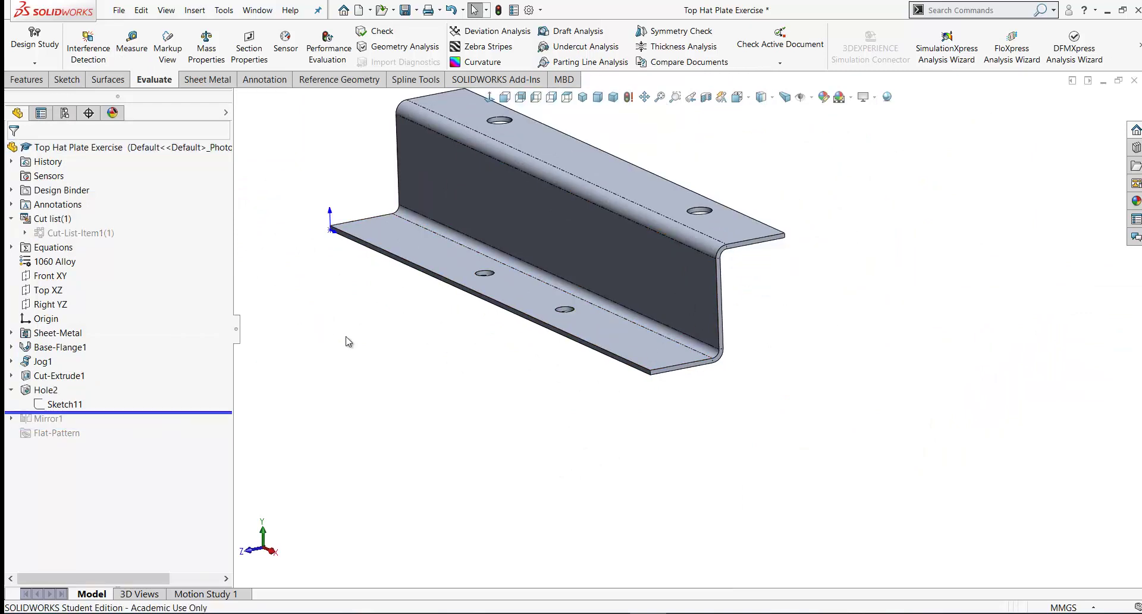
key("f")
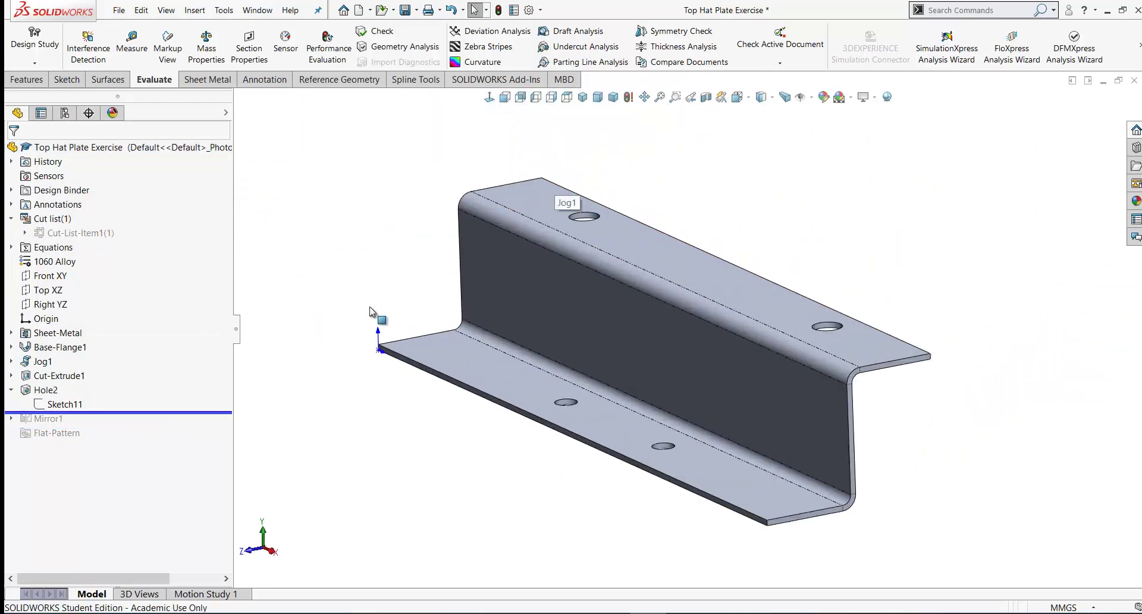
Measure the 100 mm normal distance between the half section's two end faces
left_click(132, 41)
left_click(745, 513)
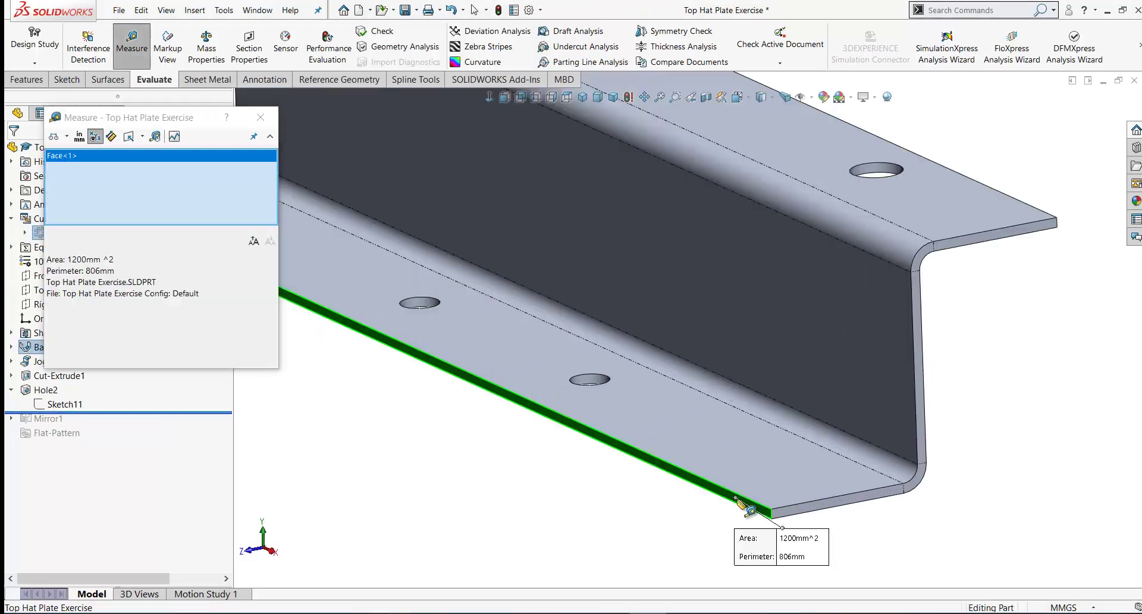
middle_click_drag(949, 391, 565, 351)
scroll(533, 357, "down", 5)
left_click(570, 388)
scroll(595, 489, "up", 5)
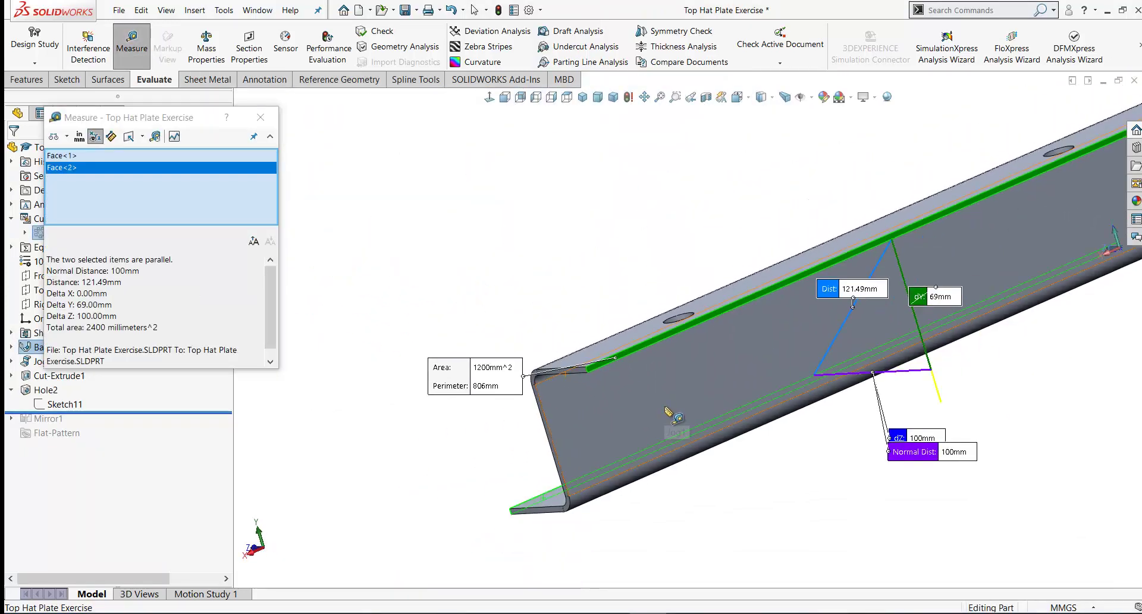
middle_click_drag(594, 489, 788, 454)
left_click_drag(869, 467, 788, 506)
middle_click_drag(788, 506, 759, 440)
Close Measure and roll the tree forward so the mirrored full hat returns
left_click(260, 119)
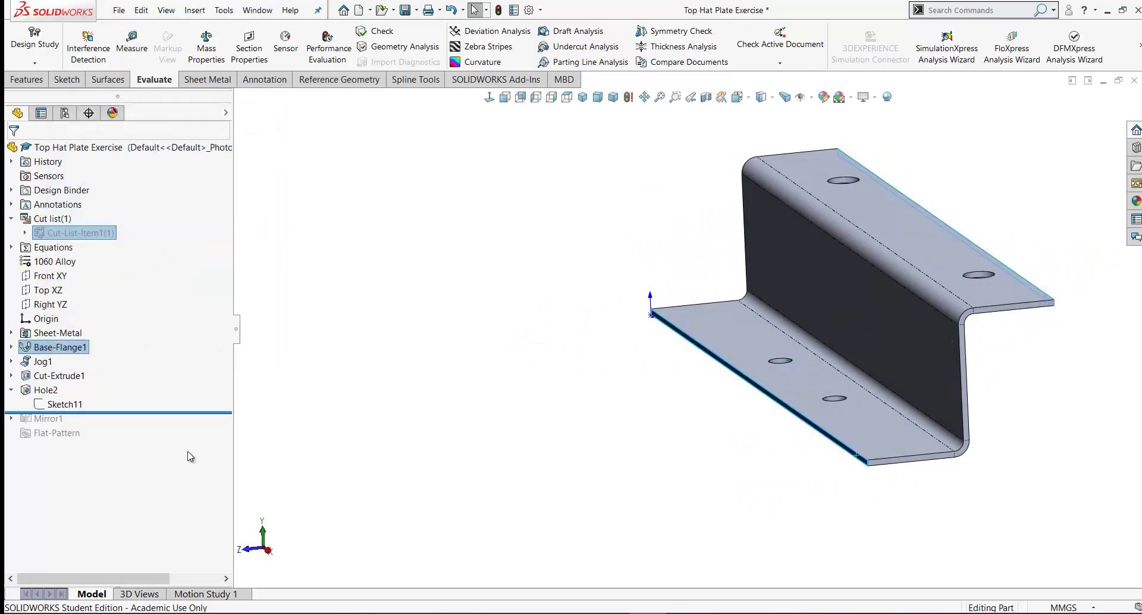
left_click_drag(173, 415, 171, 441)
scroll(910, 349, "up", 5)
scroll(833, 333, "down", 4)
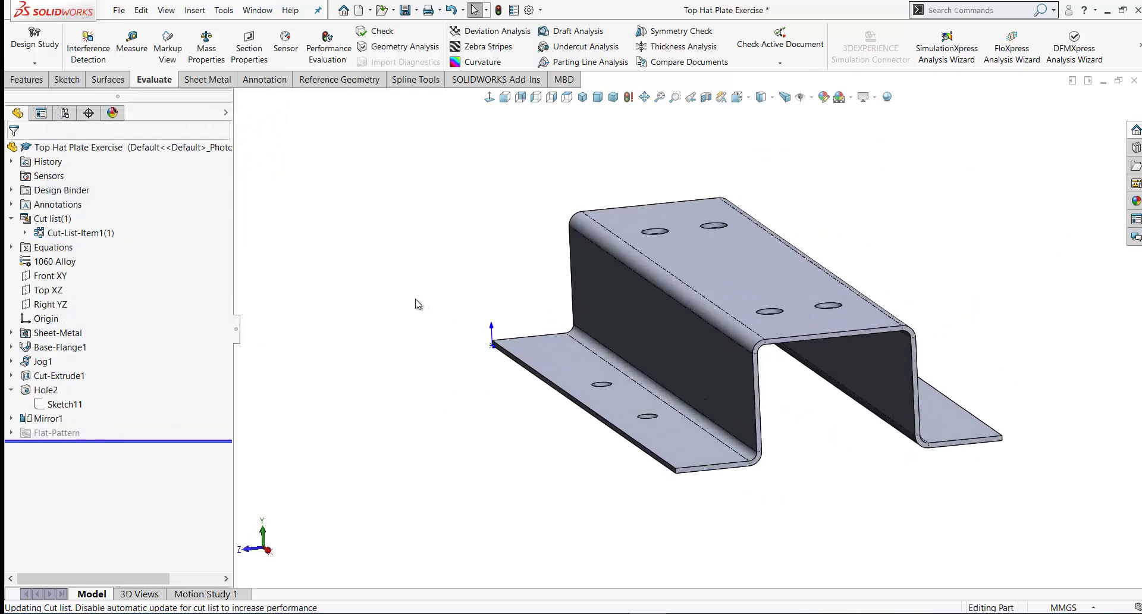
middle_click_drag(837, 305, 785, 257)
scroll(815, 302, "down", 2)
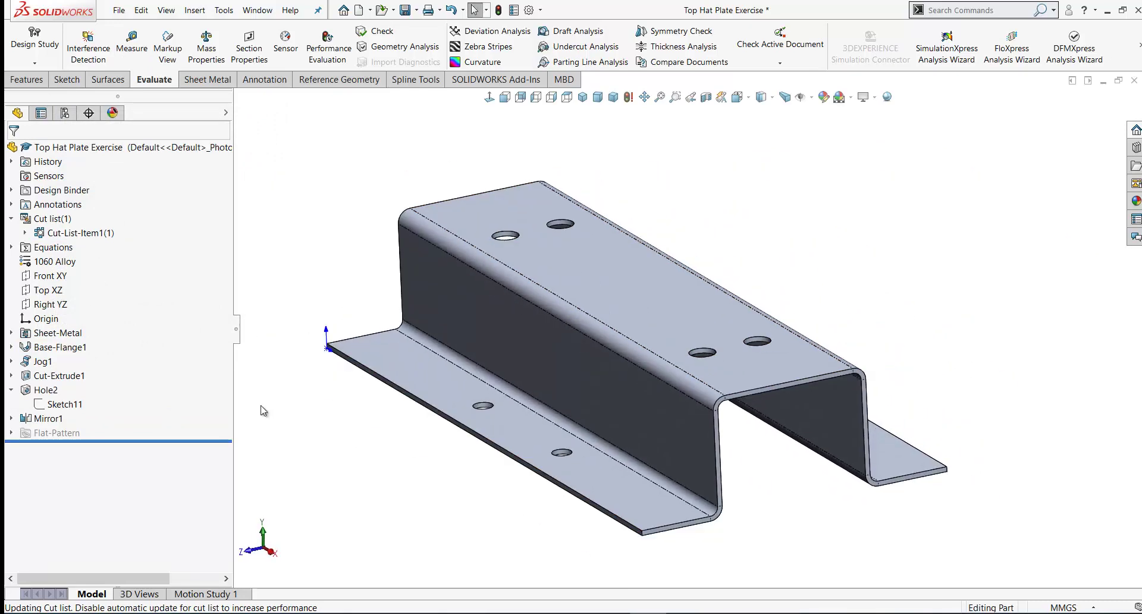
Edit the Sheet-Metal feature to Gauge 20 (0.90 mm) with a 3.00 mm bend radius
right_click(58, 337)
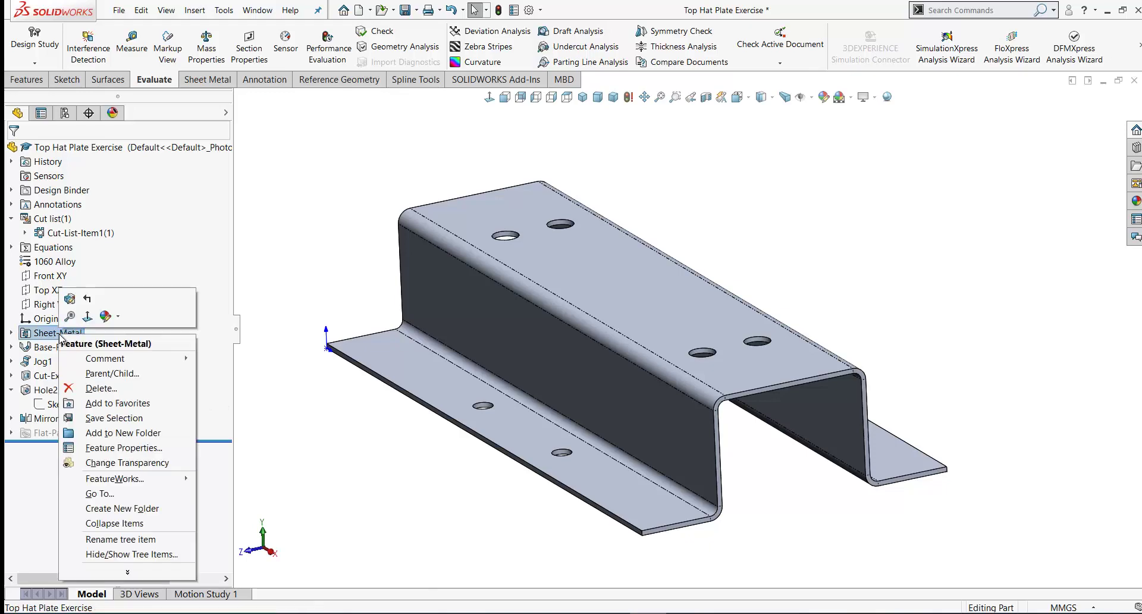
left_click(71, 304)
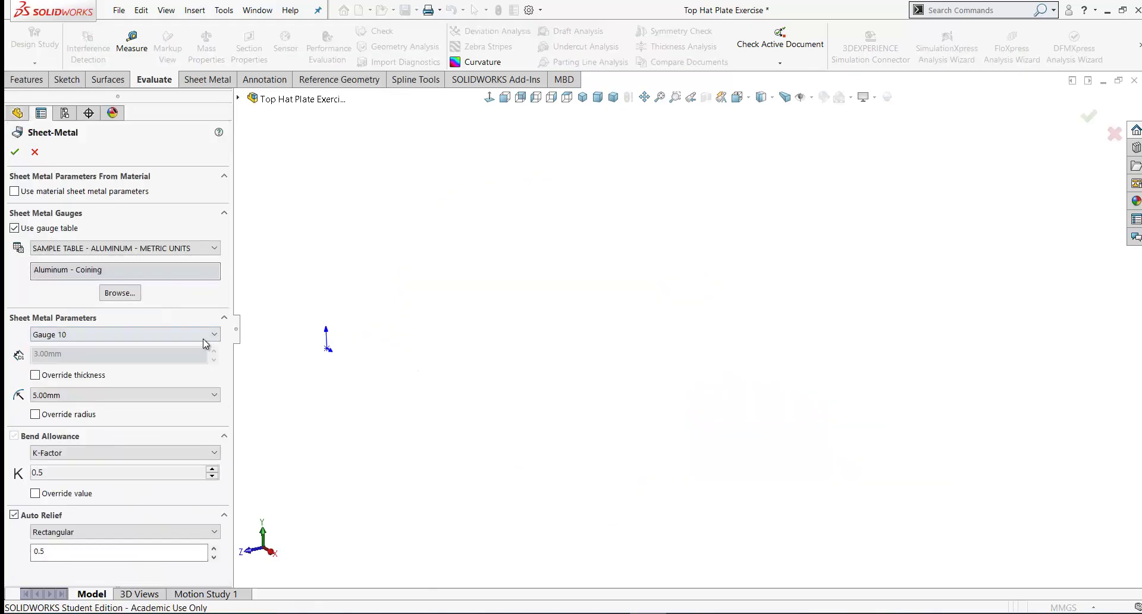
left_click(211, 335)
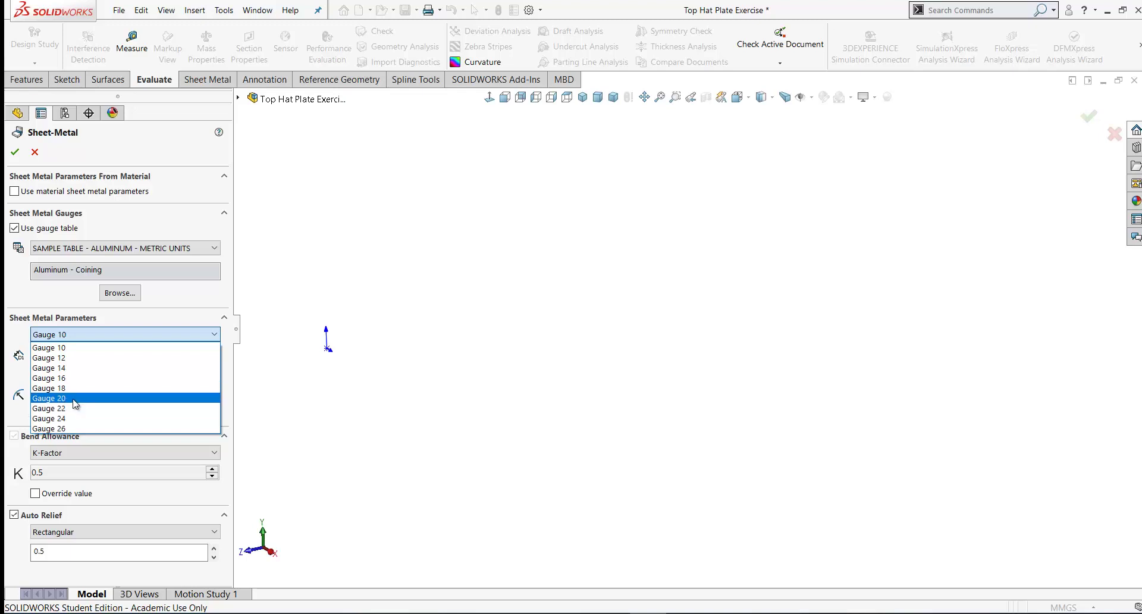
left_click(76, 399)
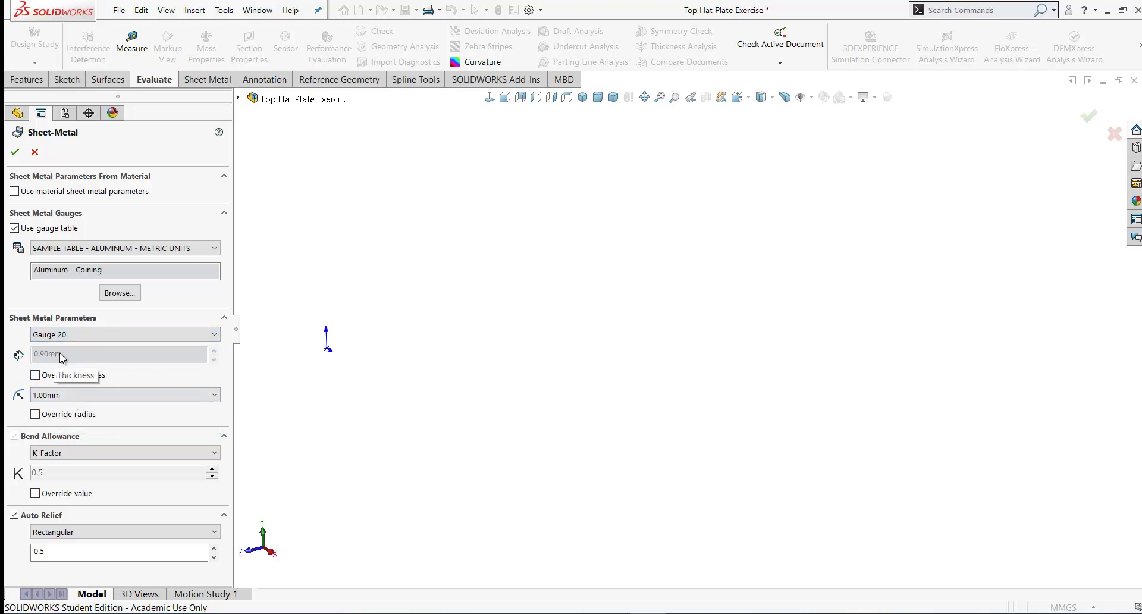
left_click(83, 395)
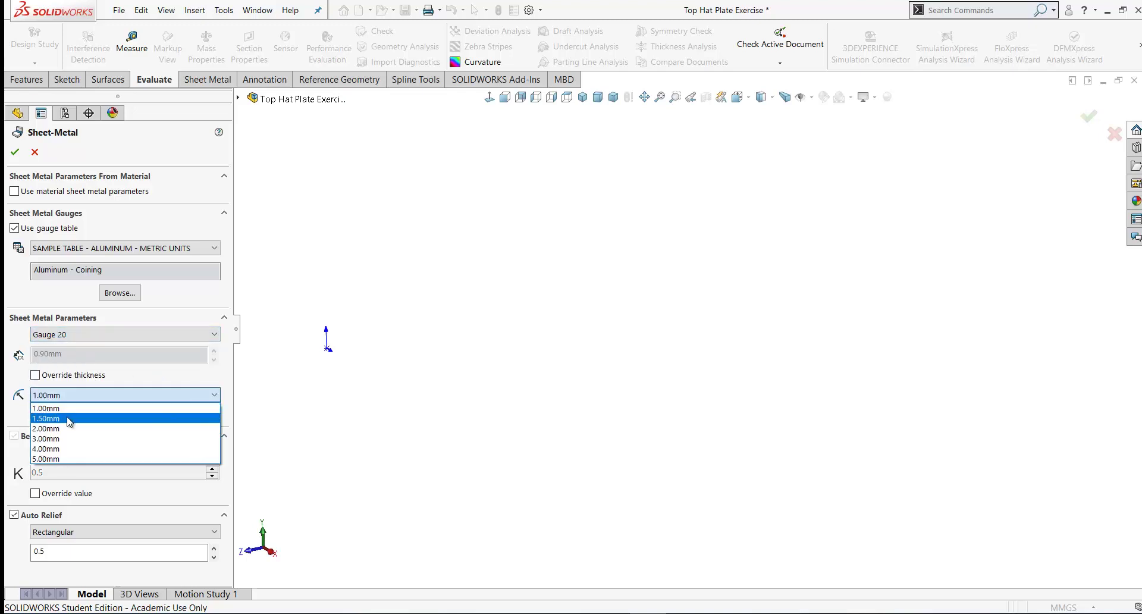
left_click(44, 440)
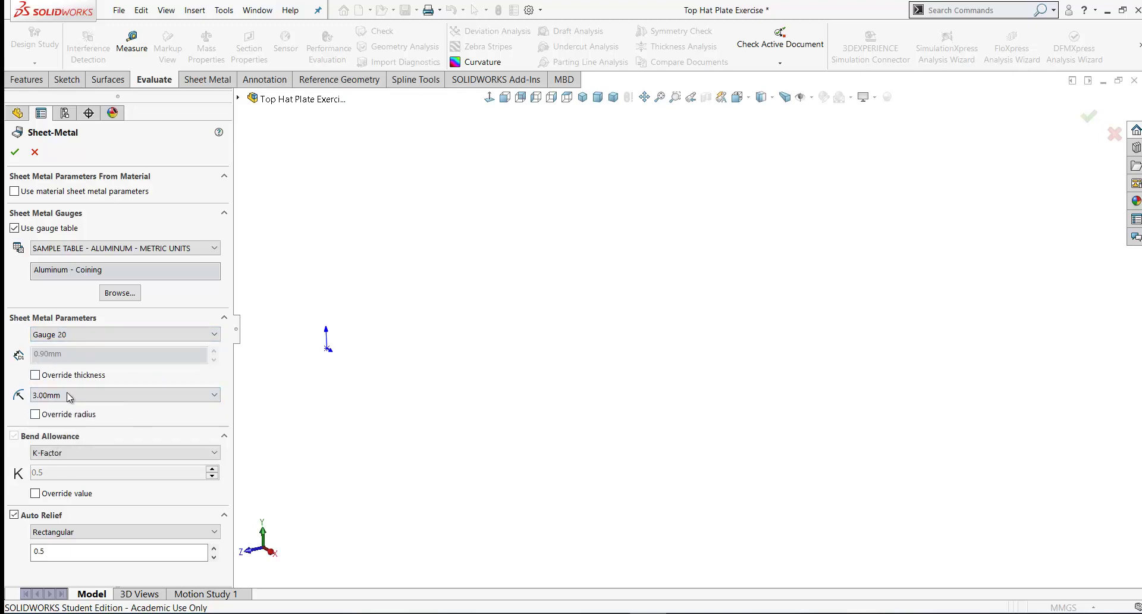
left_click(15, 152)
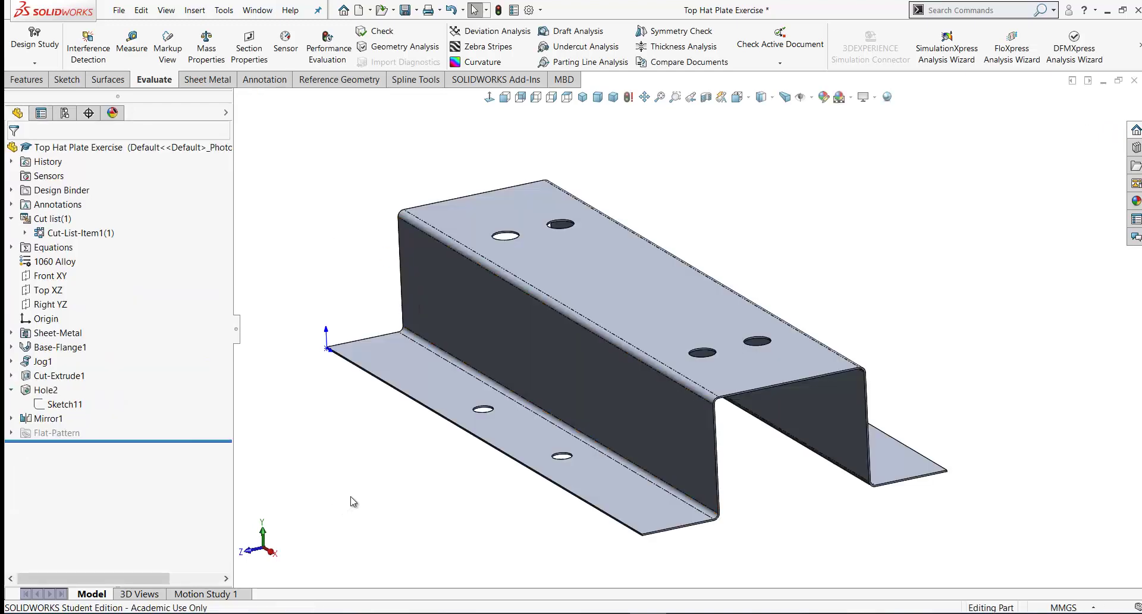
right_click_drag(351, 497, 384, 451)
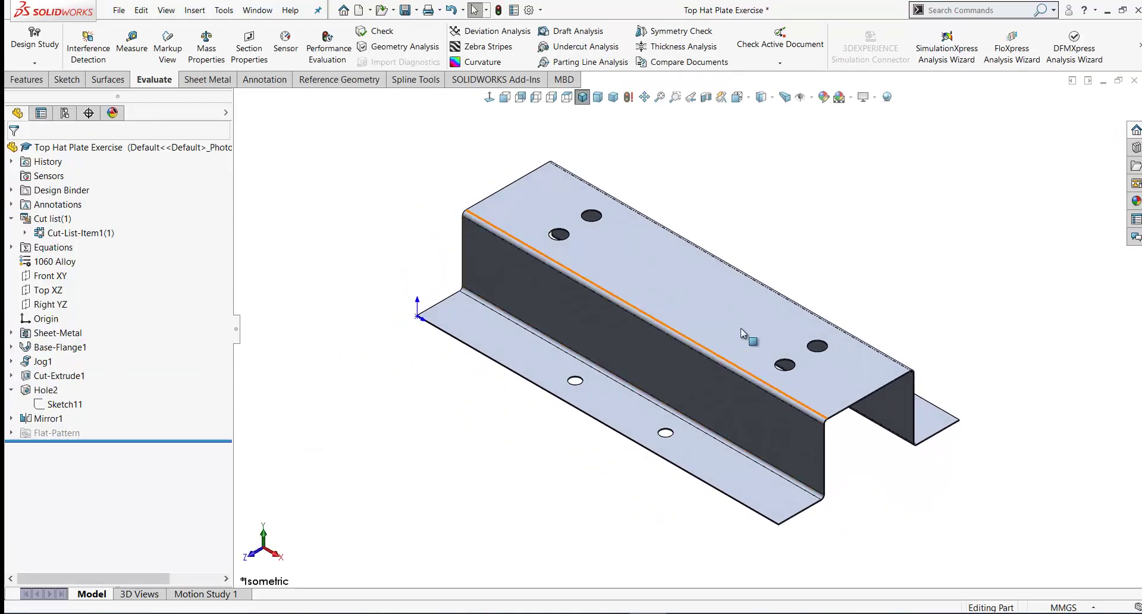
scroll(854, 384, "down", 2)
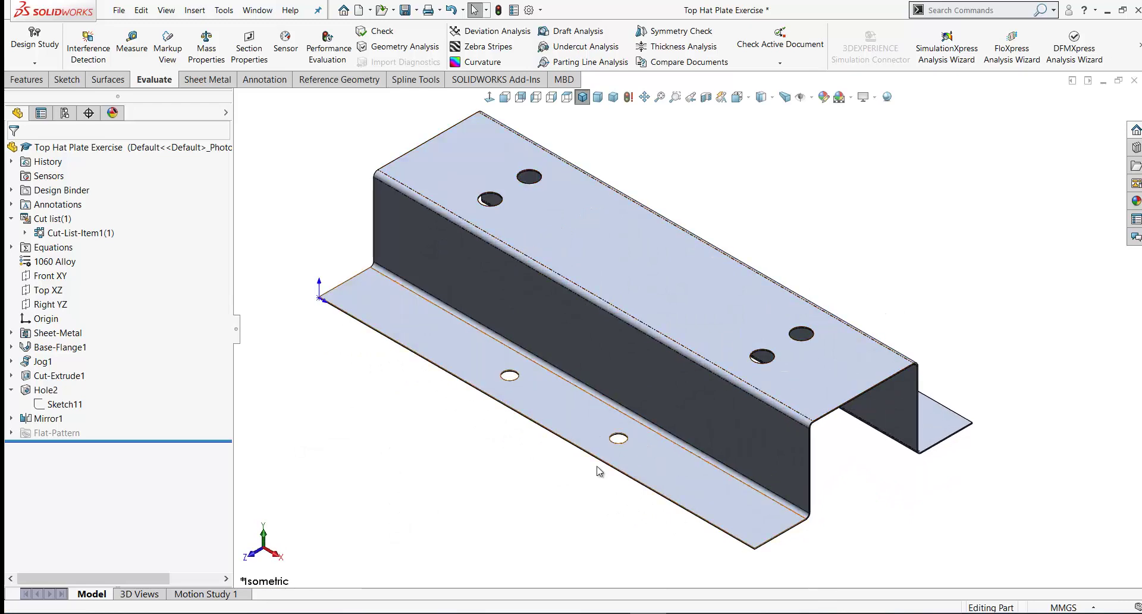